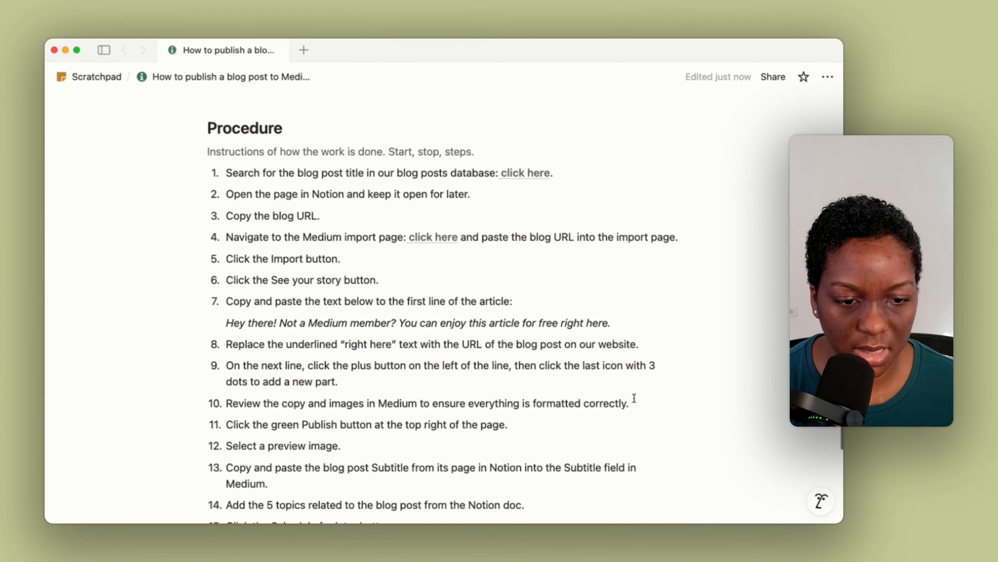
# Add an empty line directly beneath the page title and format it in turn as Heading 1, Heading 2 and Heading 3.
pyautogui.scroll(15, 634, 399)
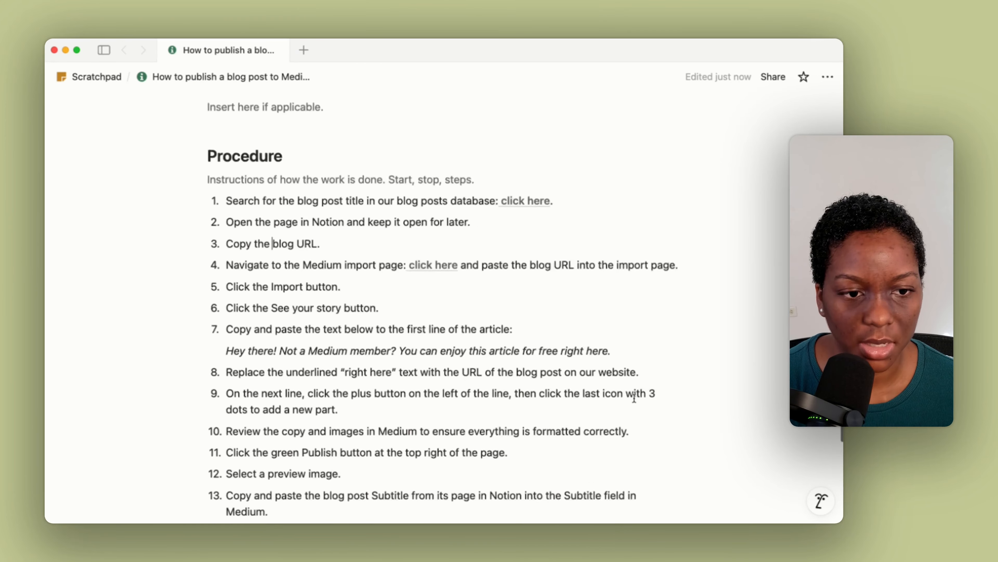
pyautogui.scroll(3, 634, 398)
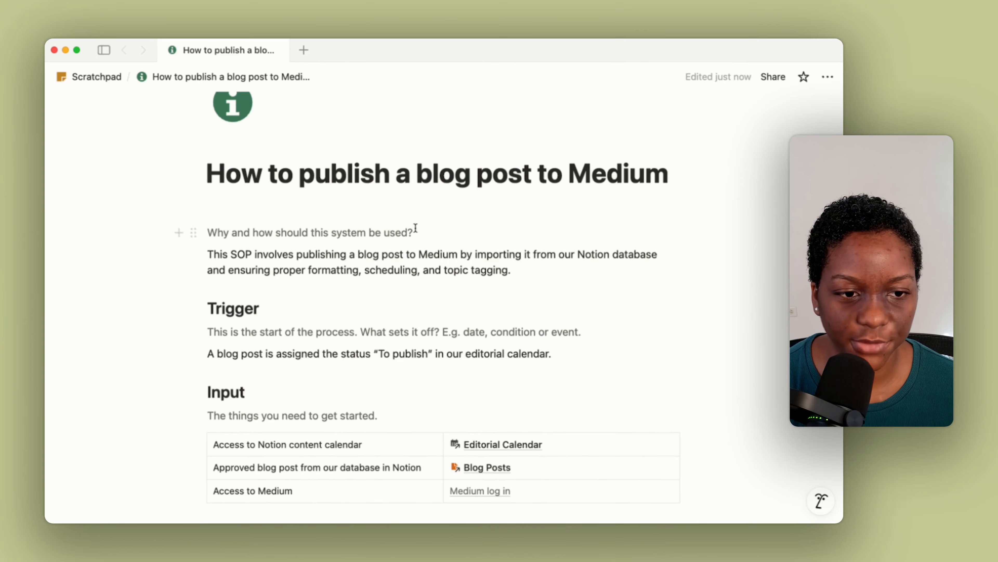
pyautogui.click(383, 217)
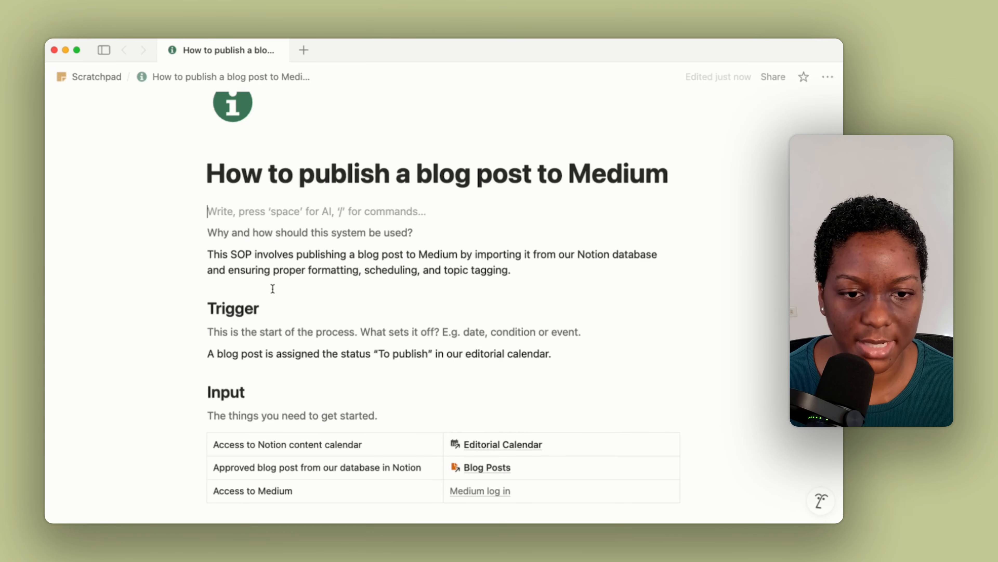
pyautogui.write('#')
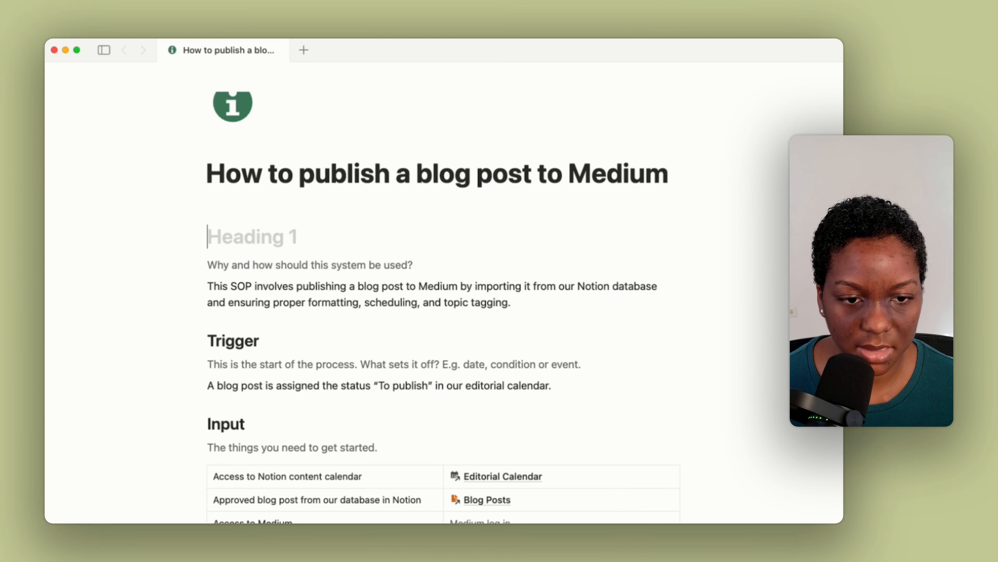
pyautogui.write(' ## ### ')
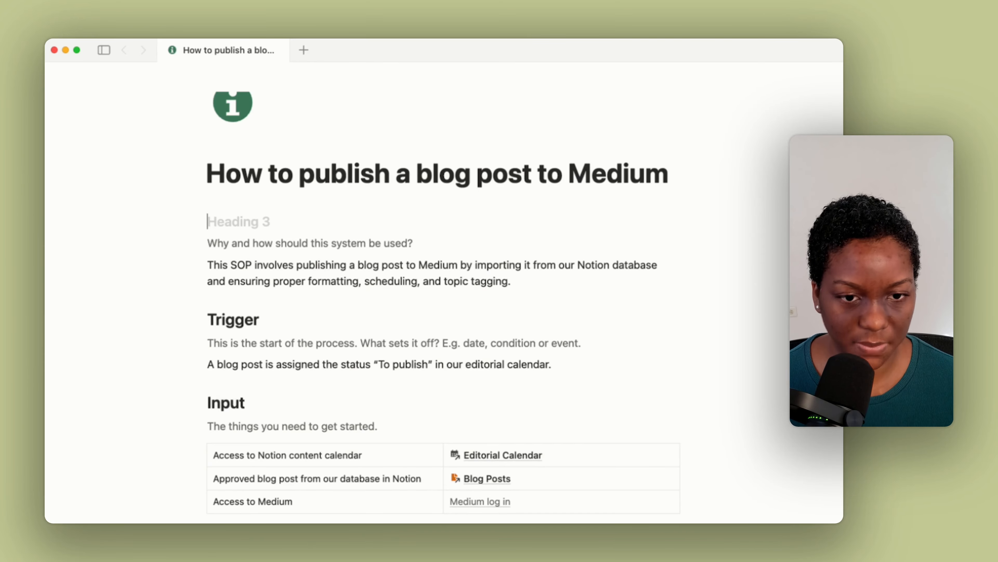
# Insert a Heading 2 block under the page title, remove the empty Heading 3 line and enter "Purpose" as the heading.
pyautogui.write('/')
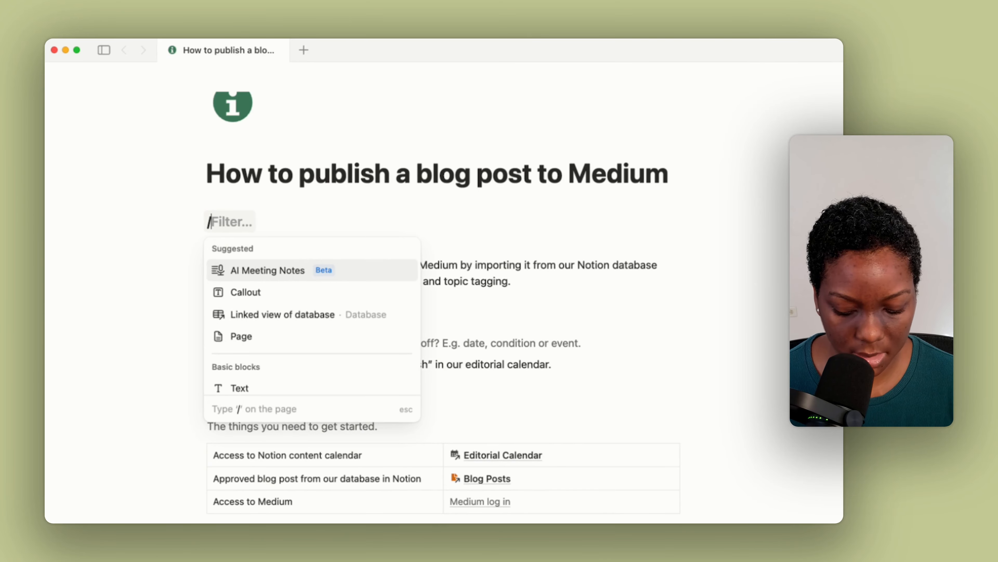
pyautogui.write('h2')
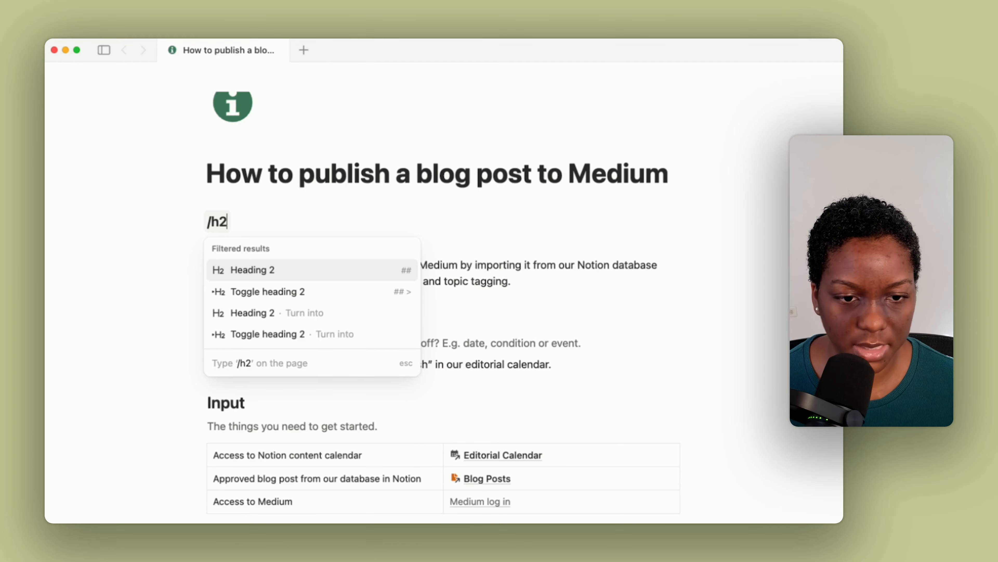
pyautogui.press('Return')
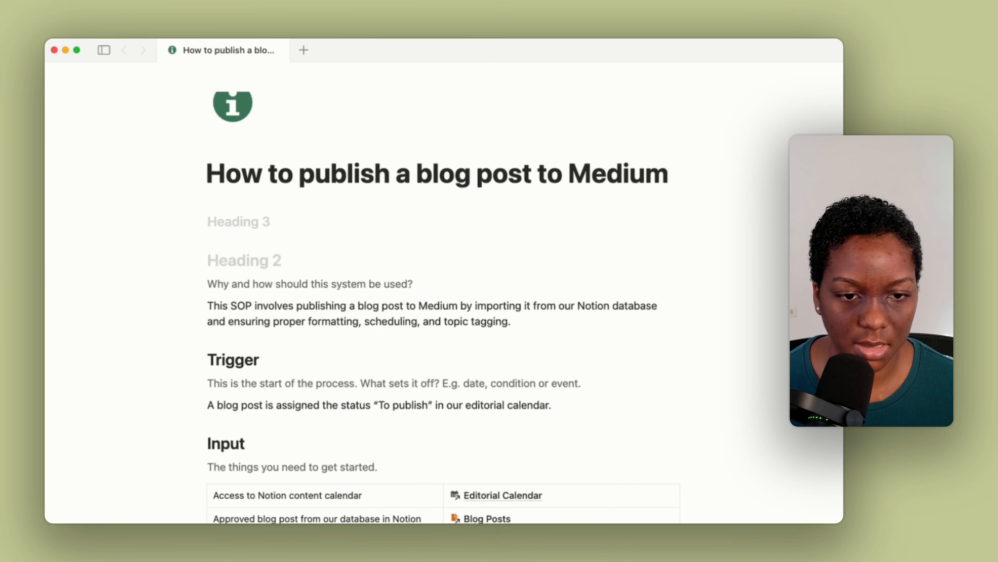
pyautogui.press('Up')
pyautogui.press('BackSpace')
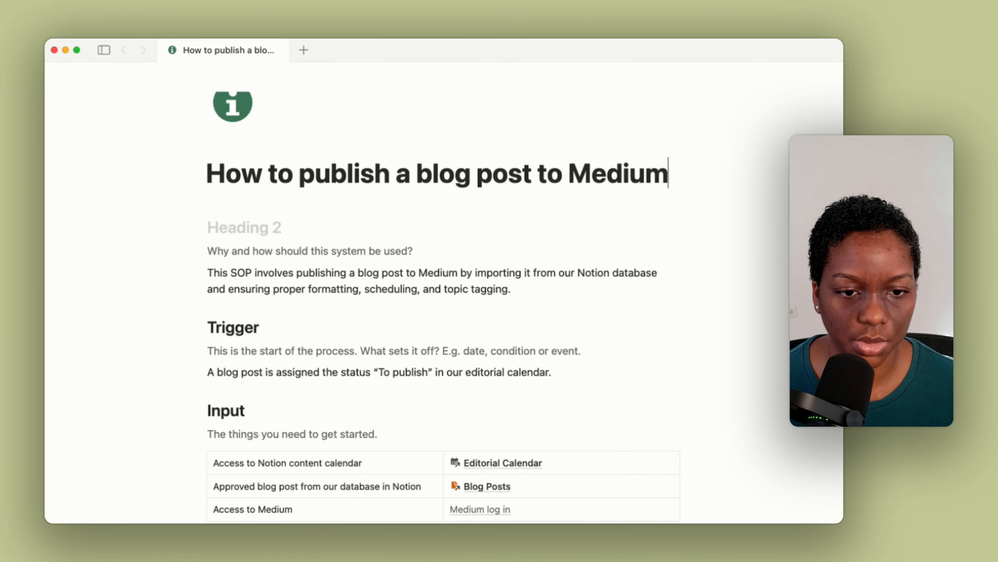
pyautogui.click(236, 227)
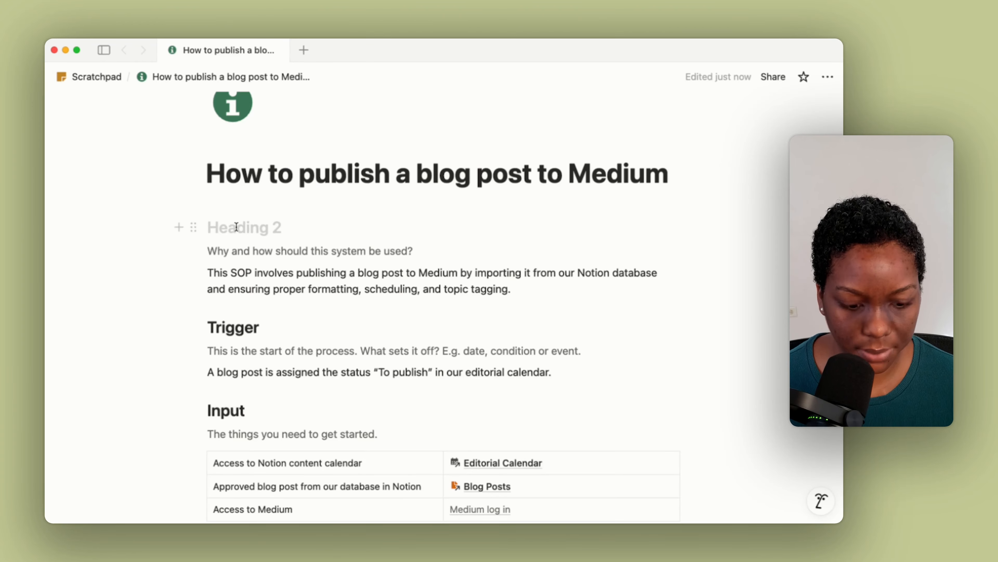
pyautogui.write('Purpose')
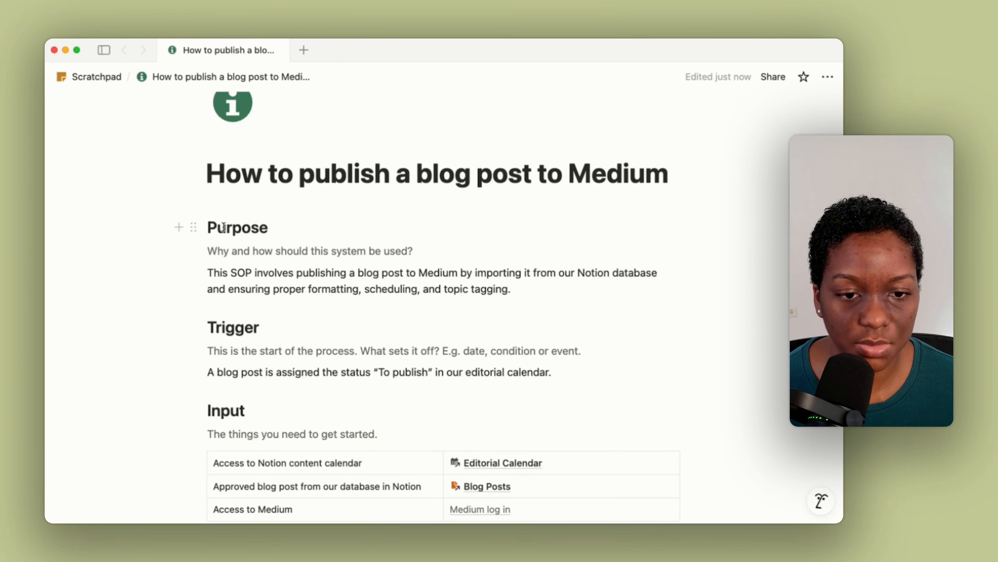
# Set the Purpose heading's text color to green.
pyautogui.click(195, 228)
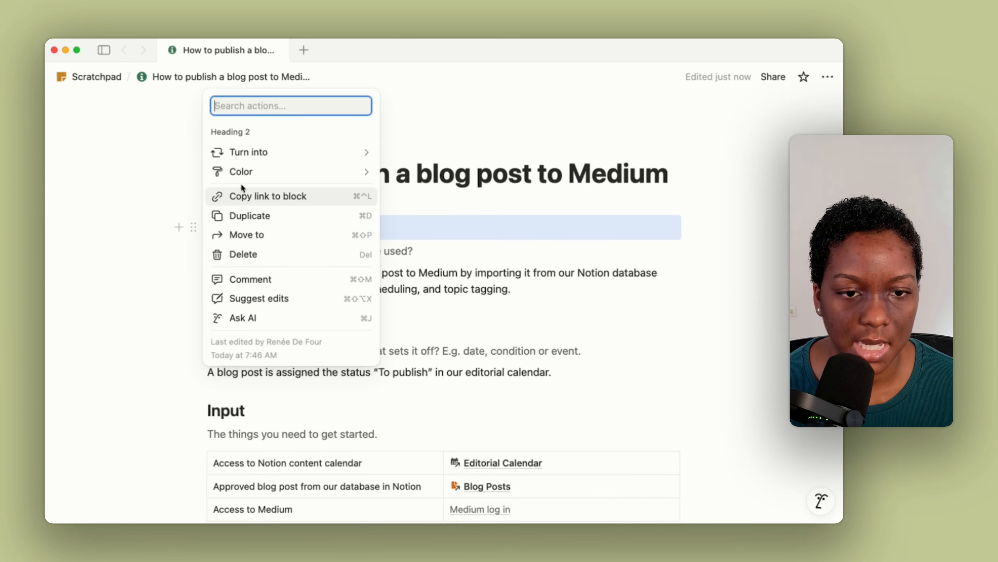
pyautogui.moveTo(256, 172)
pyautogui.click(402, 247)
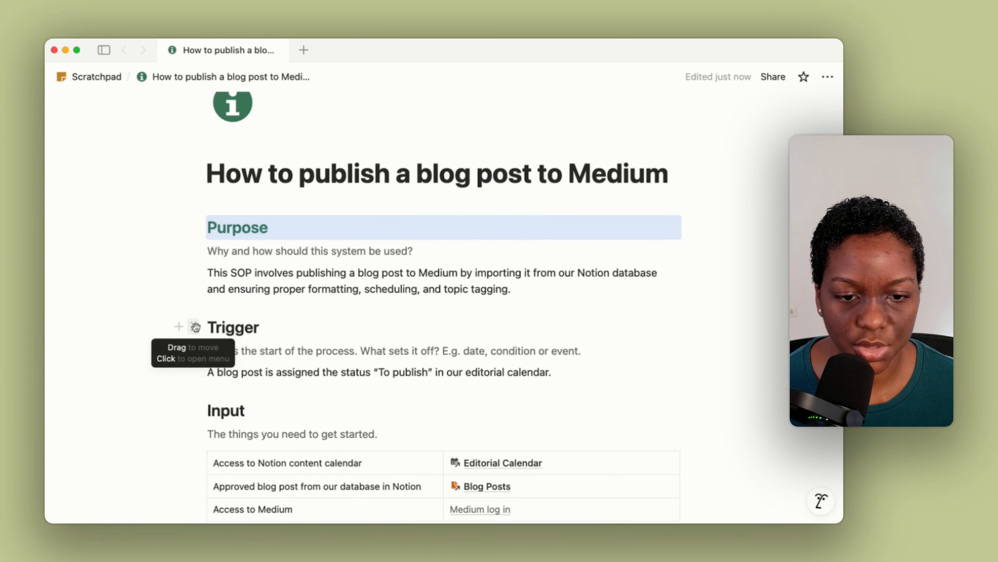
# Apply green text color to the Trigger, Input and Video Walkthrough headings.
pyautogui.click(195, 326)
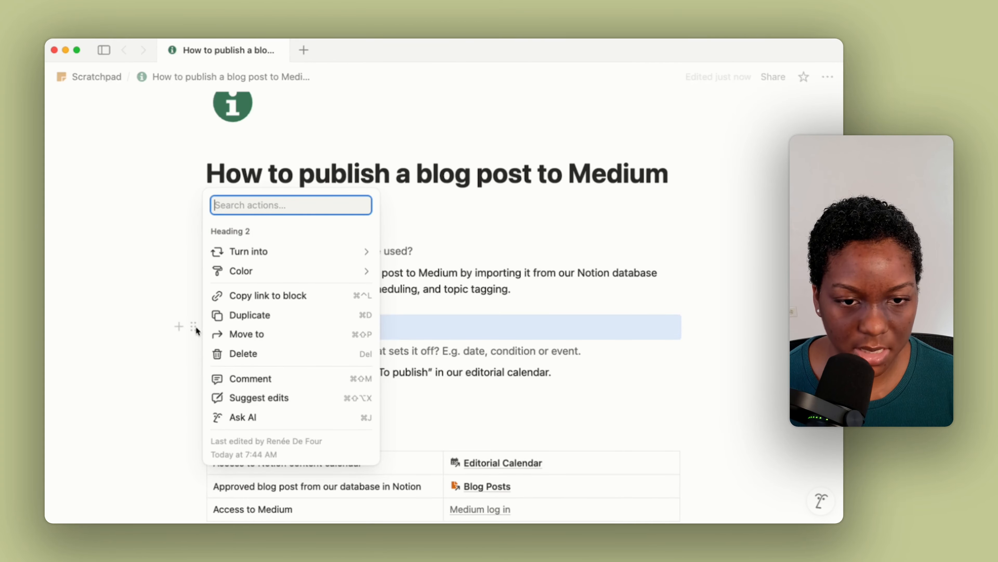
pyautogui.press('Escape')
pyautogui.scroll(-5, 196, 326)
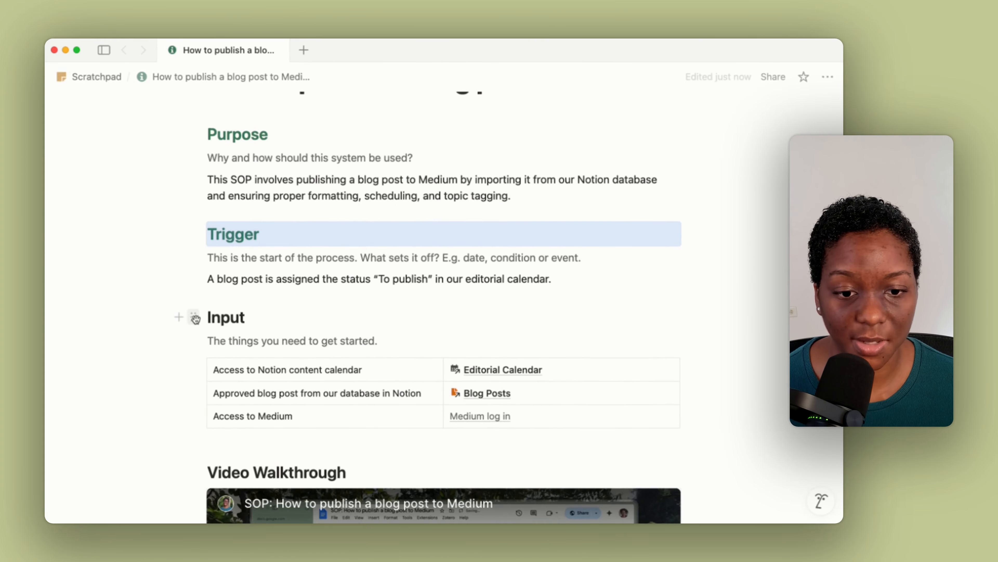
pyautogui.click(196, 318)
pyautogui.press('Escape')
pyautogui.scroll(-12, 196, 319)
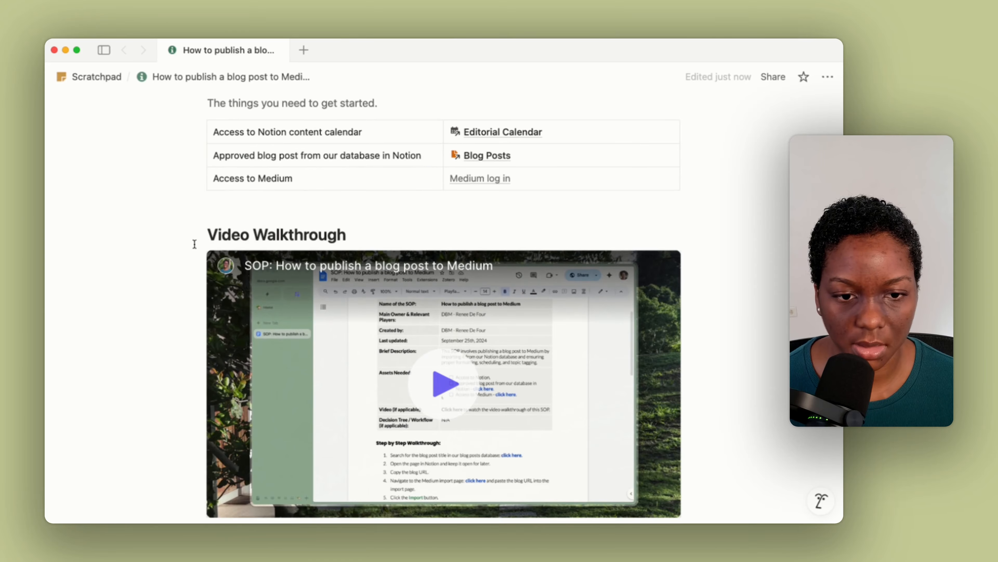
pyautogui.click(193, 235)
pyautogui.press('Escape')
# Give the Decision Tree/Process Map heading a green background.
pyautogui.scroll(-14, 201, 267)
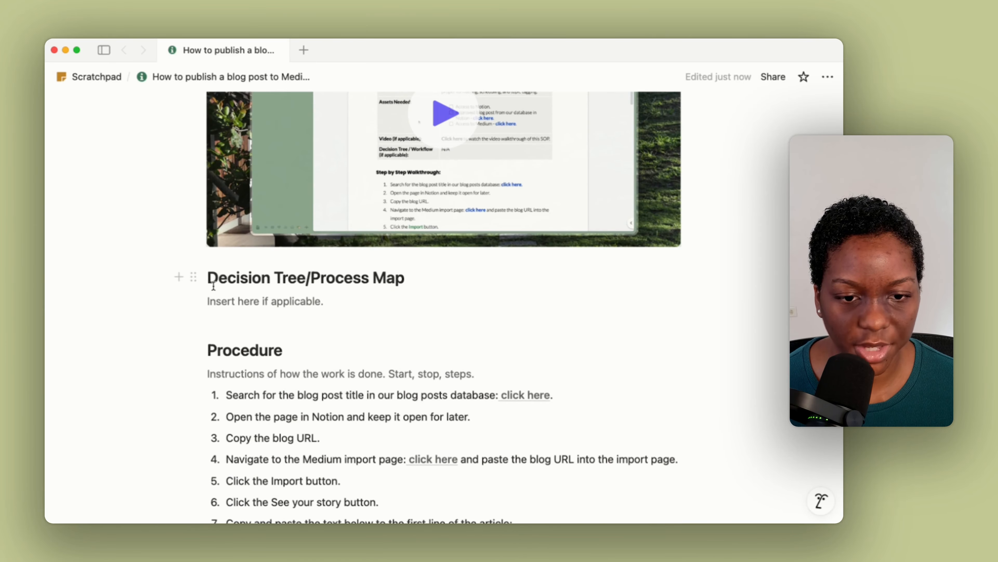
pyautogui.click(193, 277)
pyautogui.moveTo(274, 224)
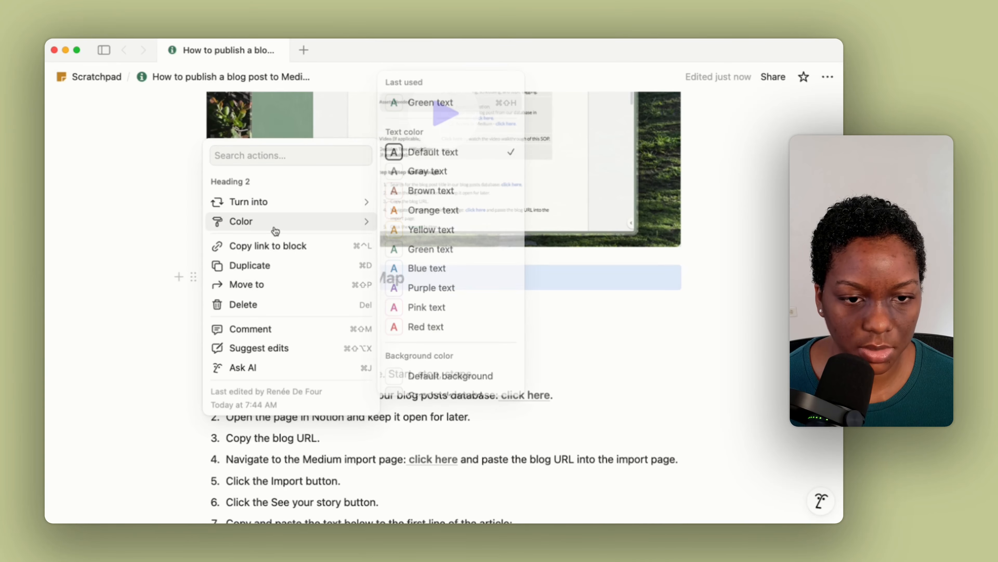
pyautogui.scroll(-5, 431, 238)
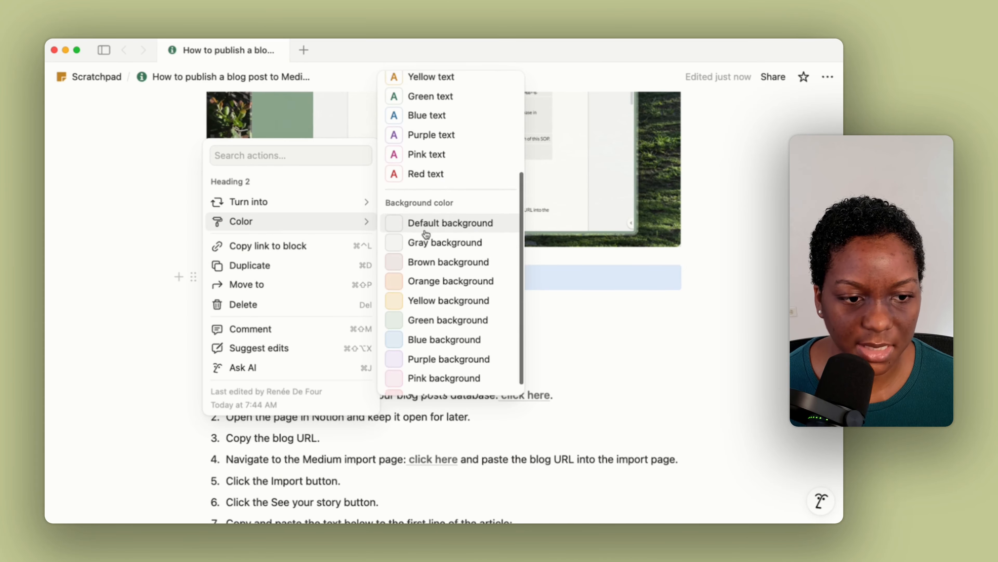
pyautogui.click(417, 309)
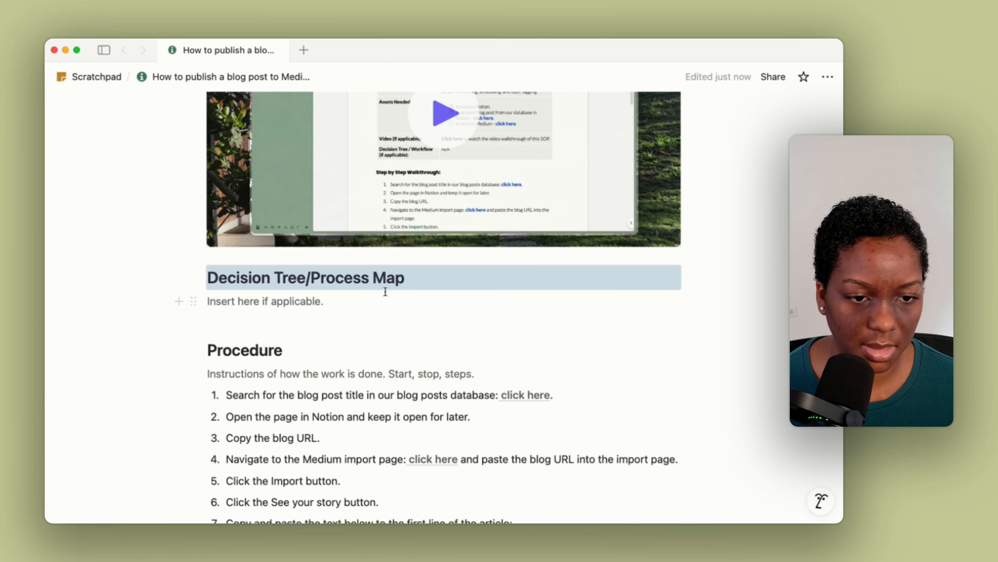
pyautogui.click(258, 280)
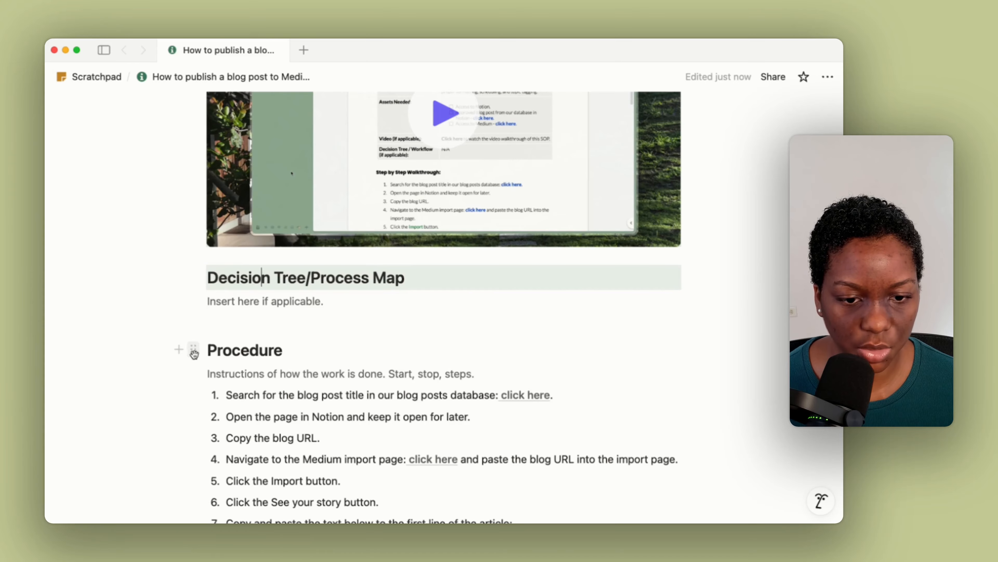
# Apply the green background to the Procedure heading as well.
pyautogui.click(193, 350)
pyautogui.press('Escape')
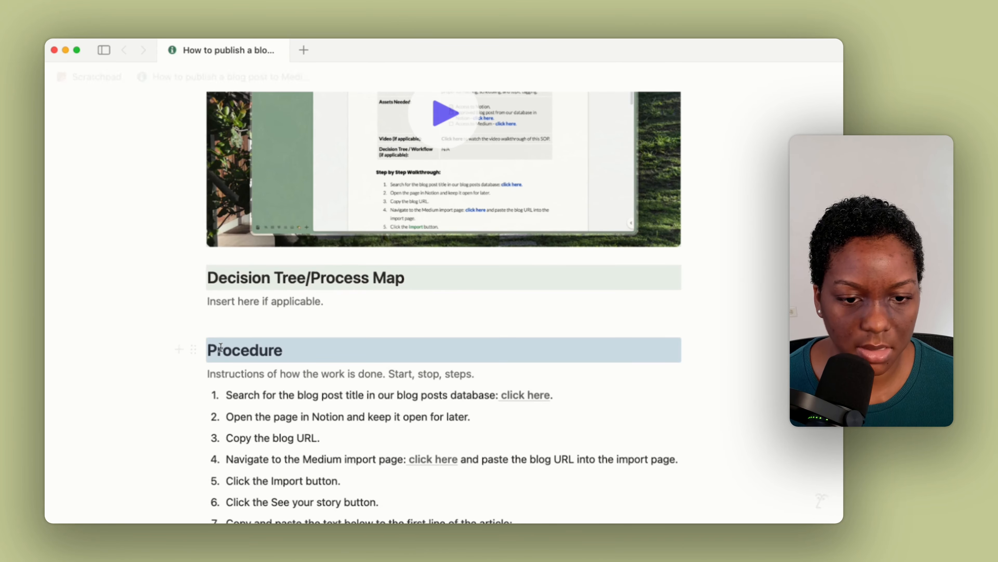
pyautogui.scroll(-1, 245, 346)
pyautogui.click(251, 404)
# Highlight only the words "Open the page" in the second procedure item with the last-used green background.
pyautogui.scroll(-3, 252, 403)
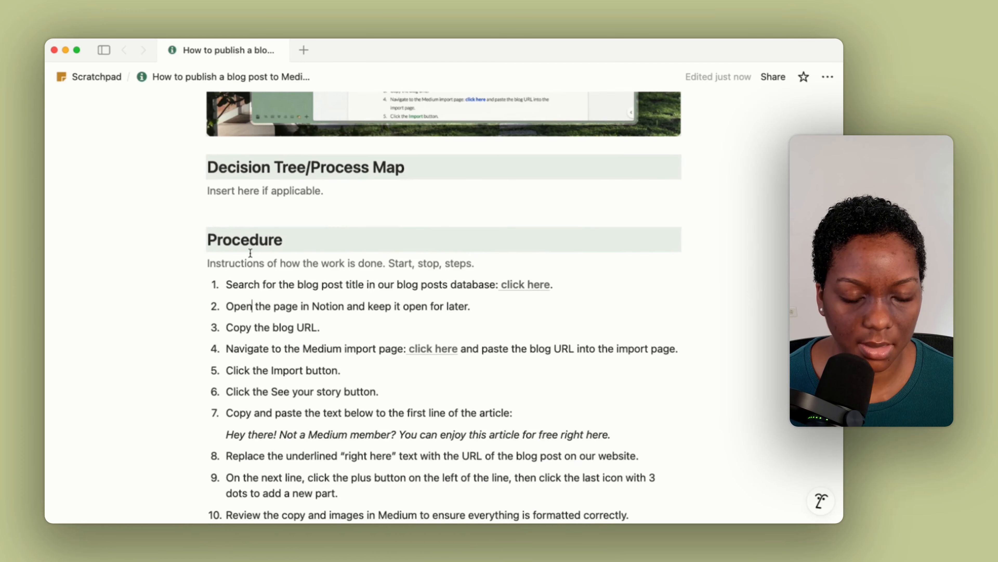
pyautogui.scroll(-1, 240, 248)
pyautogui.scroll(-1, 241, 248)
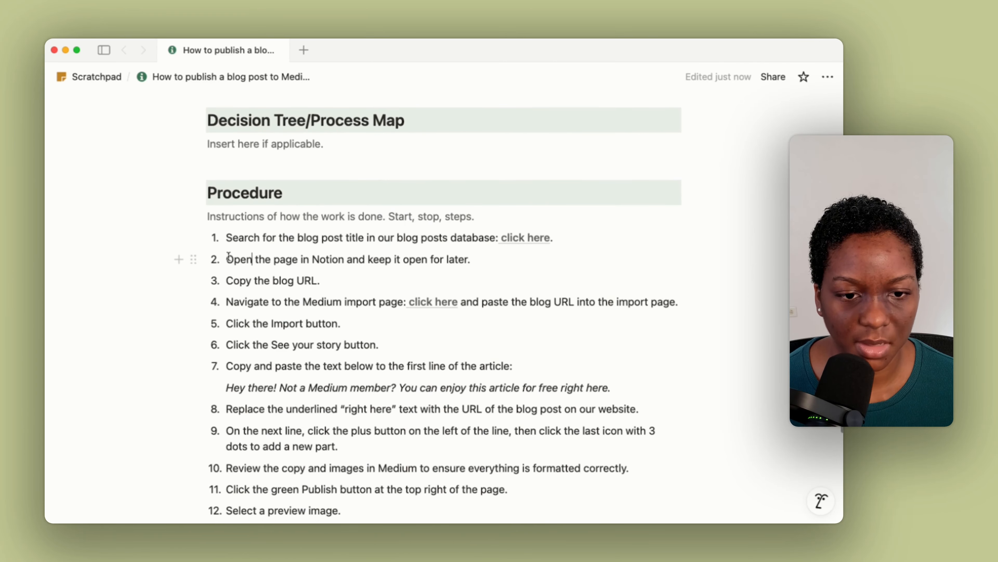
pyautogui.moveTo(227, 258); pyautogui.dragTo(298, 260)
pyautogui.click(292, 293)
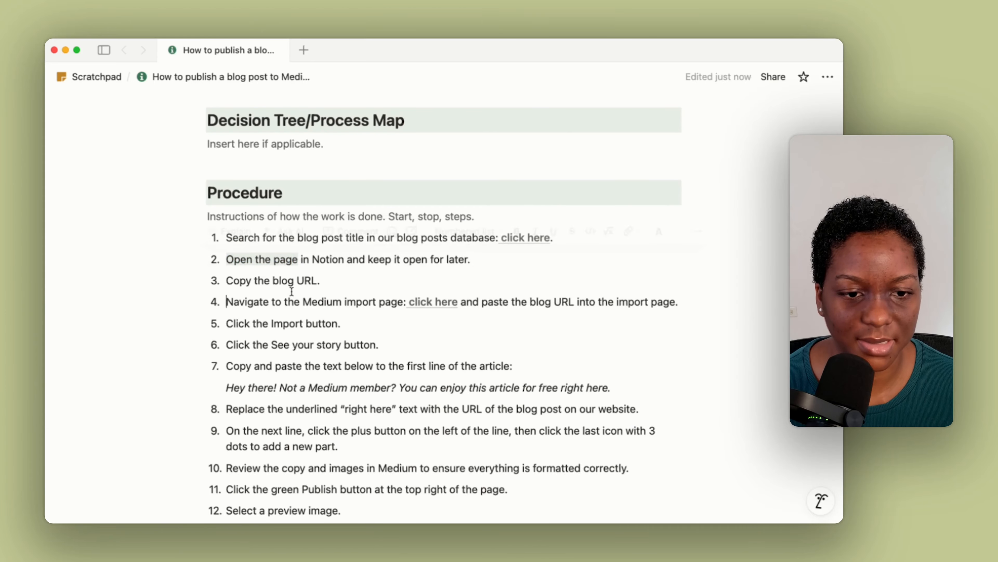
# Open the linked Blog Posts database from the Input table as a full page and return to the SOP page.
pyautogui.scroll(2, 280, 314)
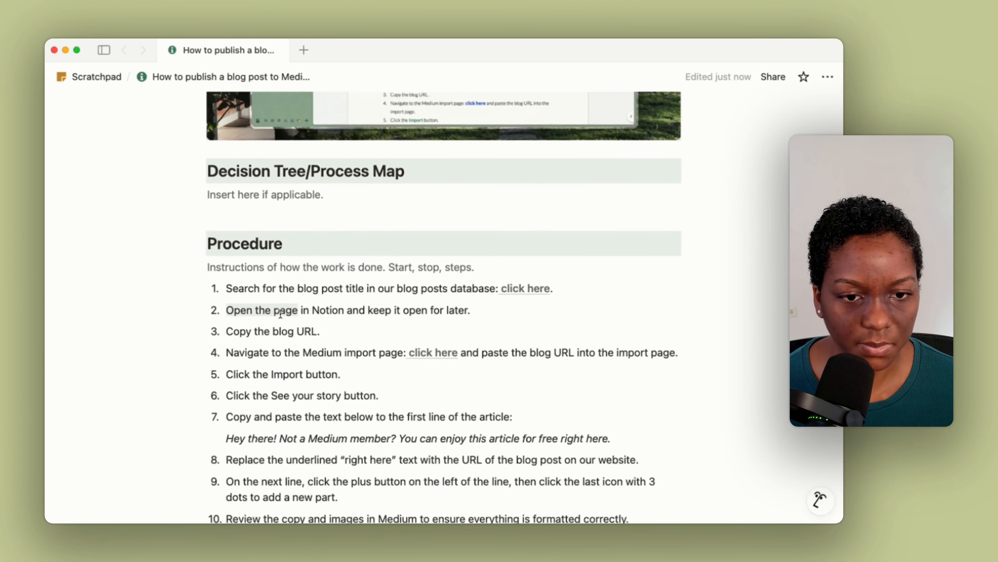
pyautogui.scroll(-5, 280, 314)
pyautogui.scroll(-4, 281, 314)
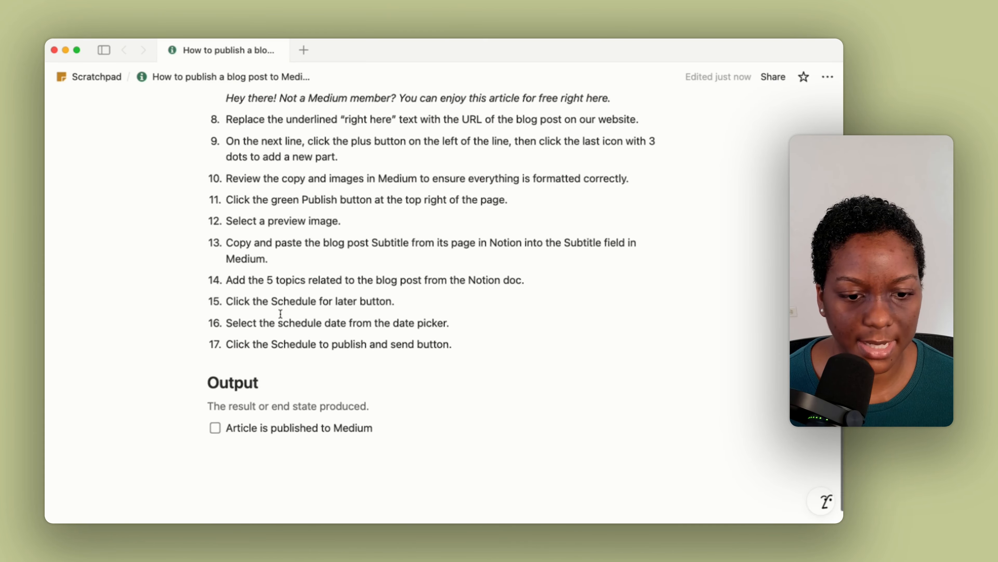
pyautogui.scroll(15, 280, 313)
pyautogui.scroll(8, 280, 314)
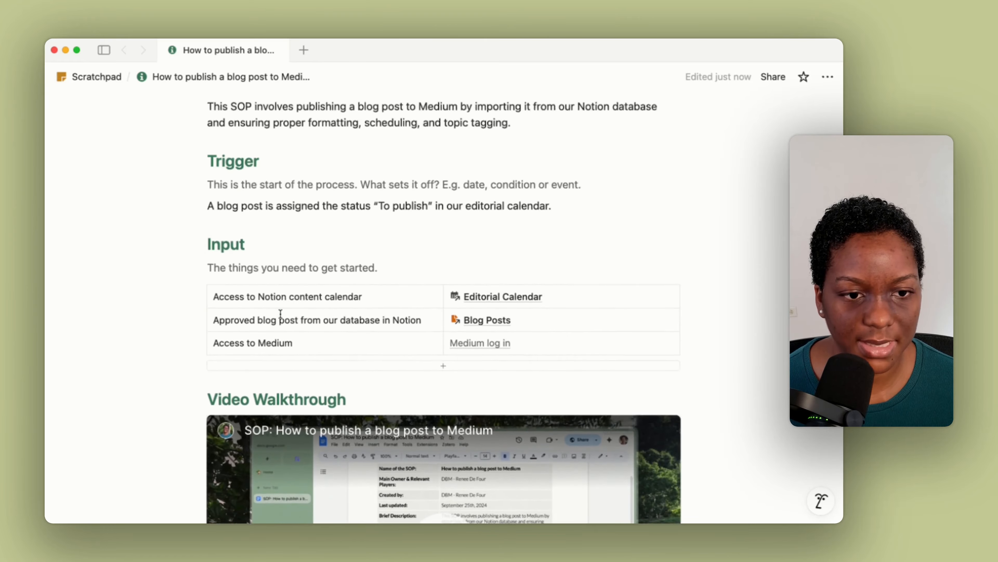
pyautogui.scroll(-2, 280, 315)
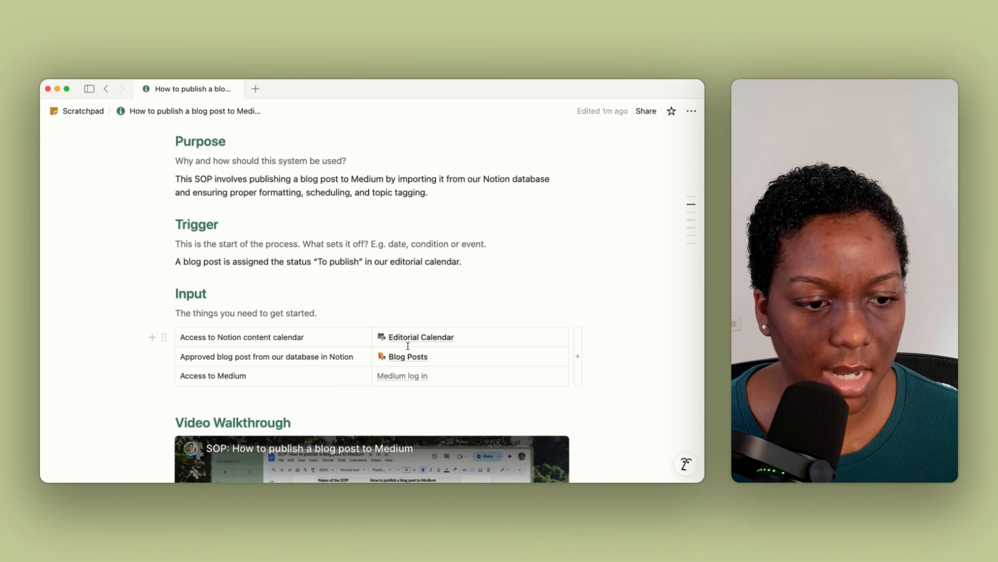
pyautogui.click(408, 356)
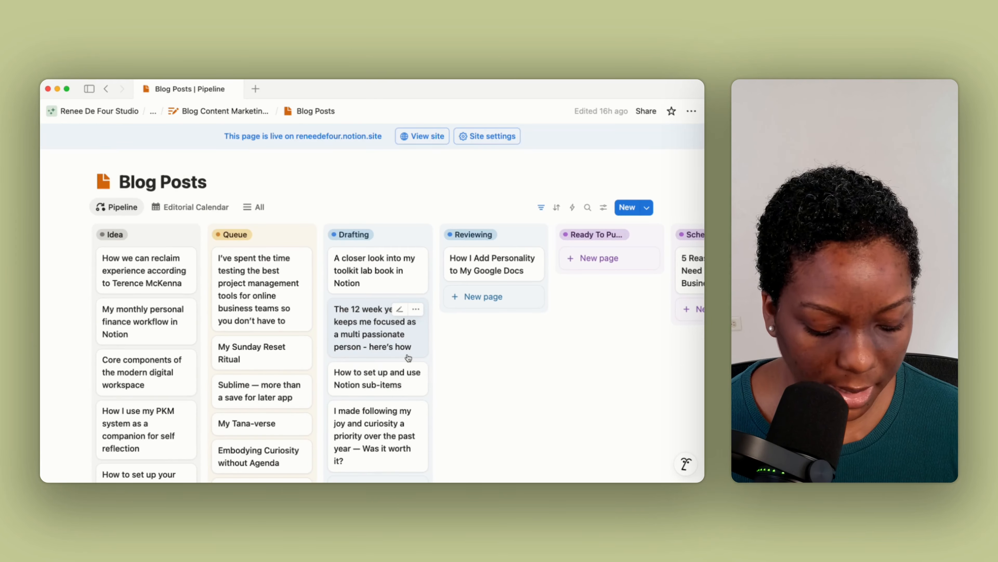
pyautogui.press('super+bracketleft')
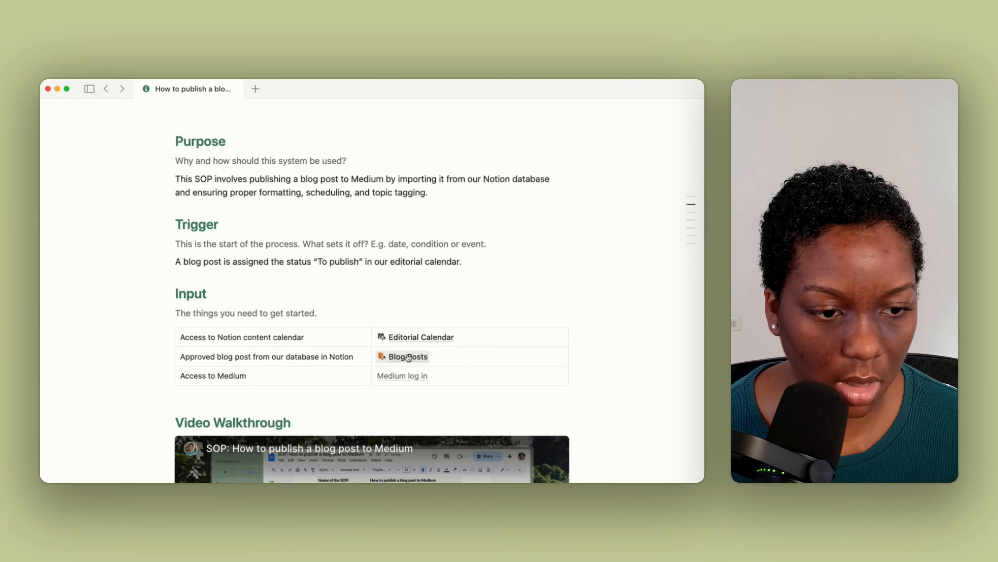
# View the linked Blog Posts and Editorial Calendar databases in side peek, and open the post "How we can reclaim experience according to Terence McKenna".
pyautogui.click(408, 357)
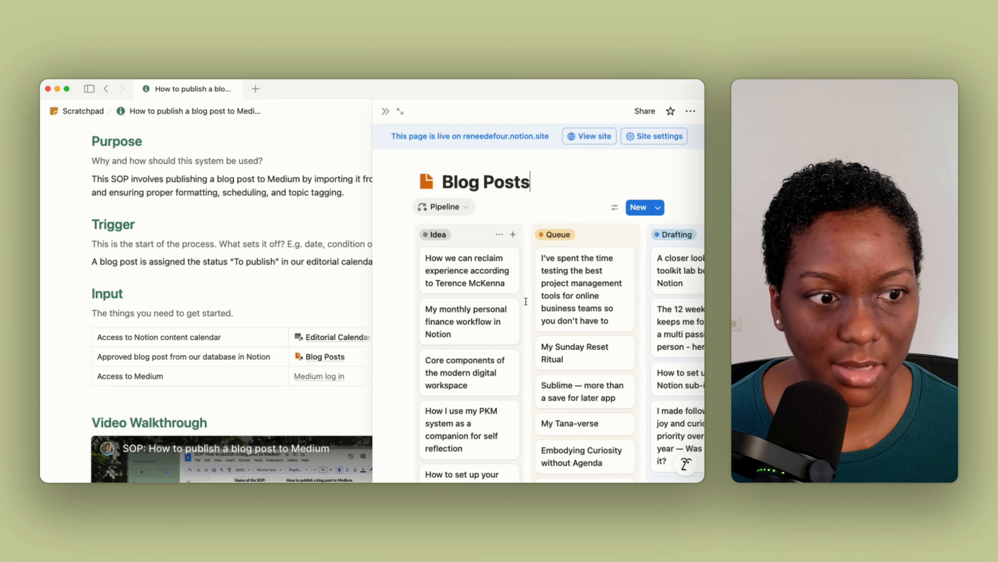
pyautogui.click(342, 336)
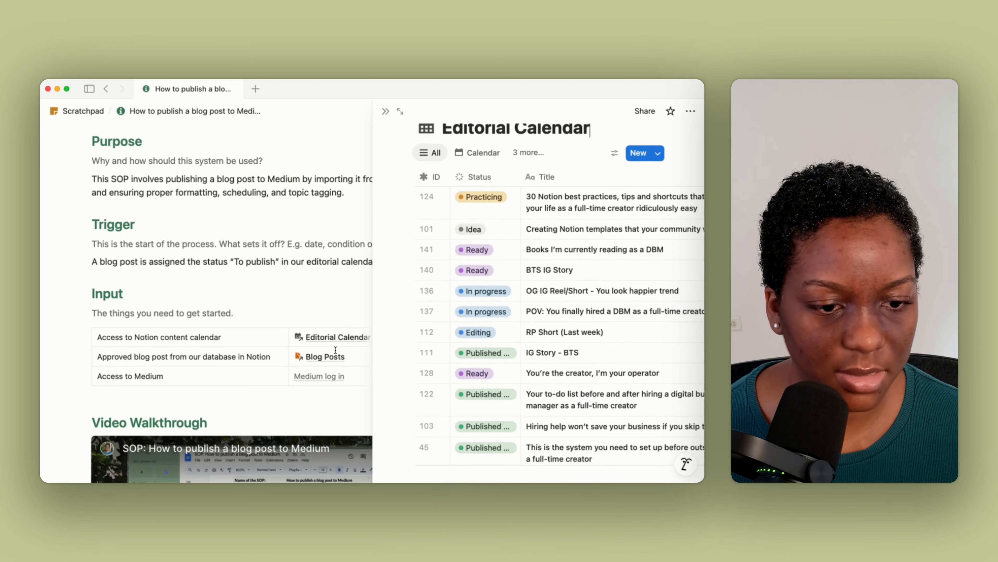
pyautogui.click(325, 357)
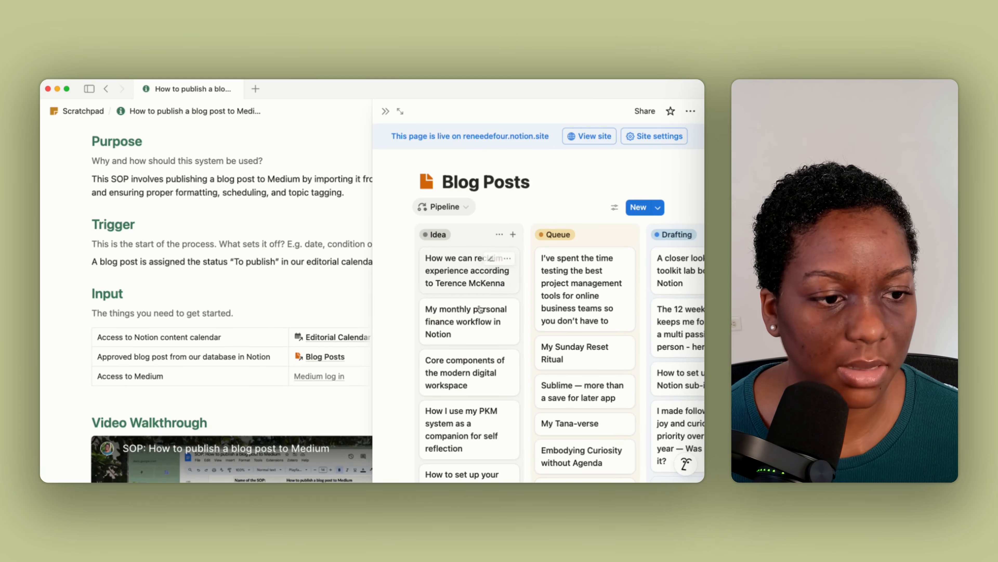
pyautogui.click(467, 271)
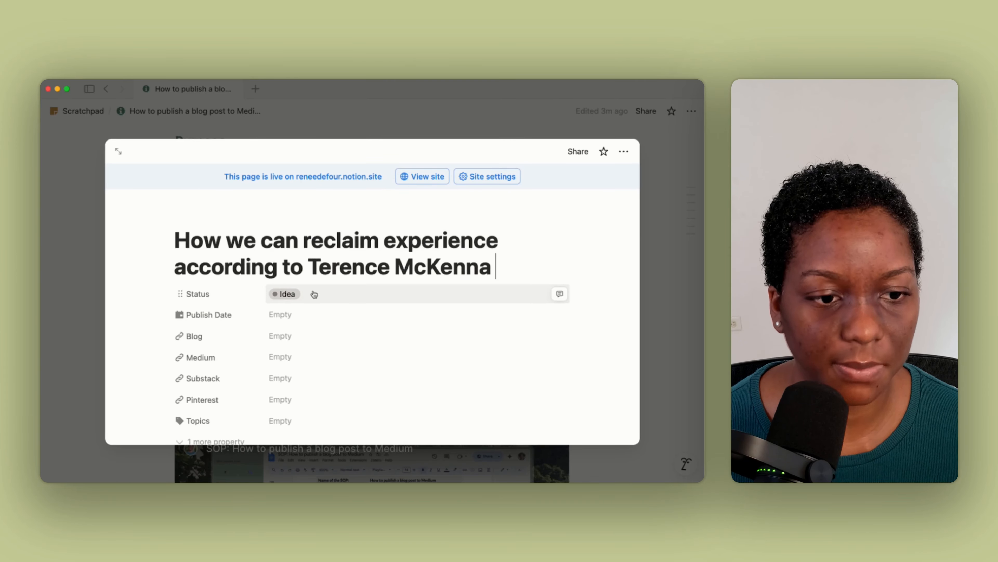
# Close the open post and set the Blog Posts Pipeline board to open its pages in side peek.
pyautogui.click(646, 209)
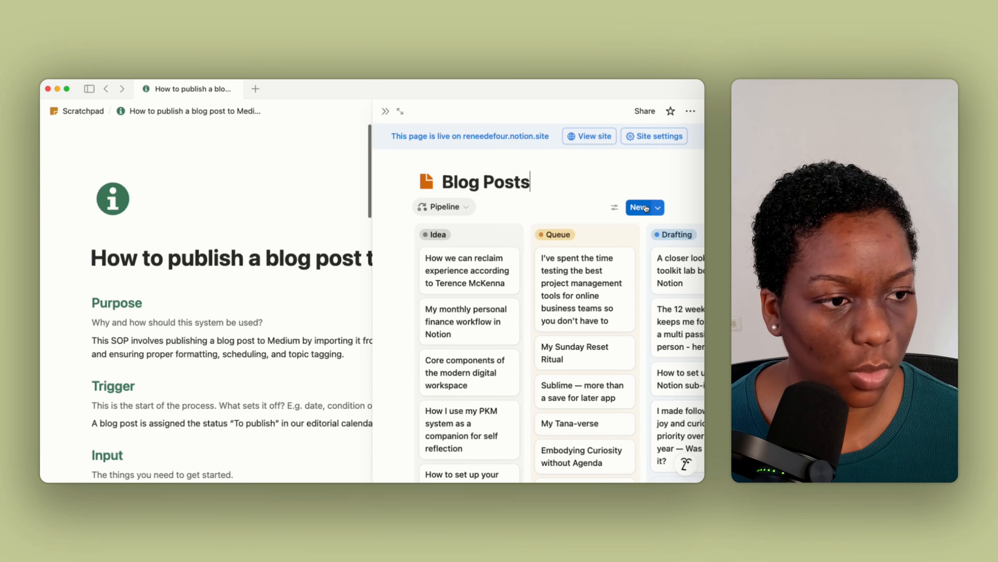
pyautogui.click(615, 207)
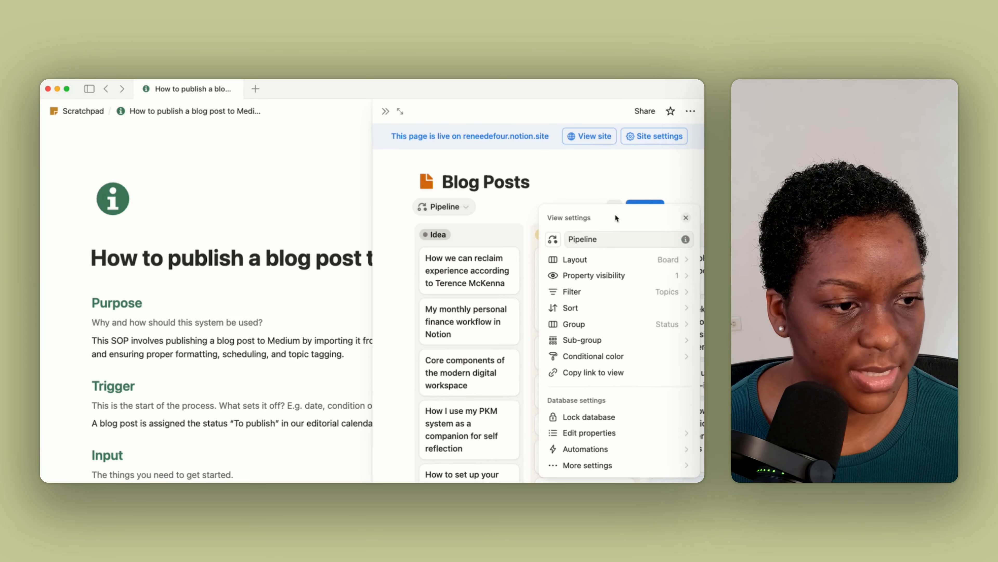
pyautogui.click(615, 259)
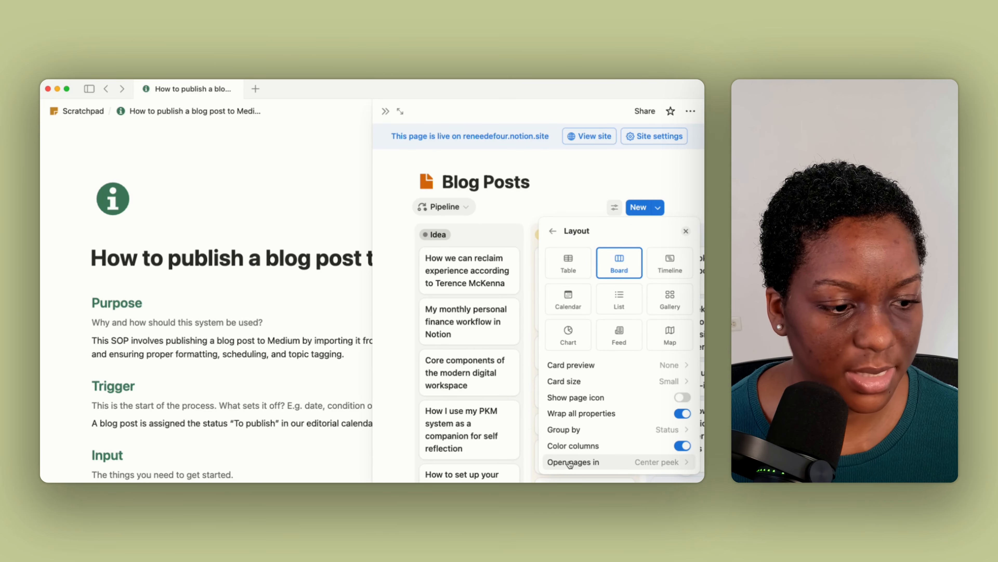
pyautogui.click(594, 466)
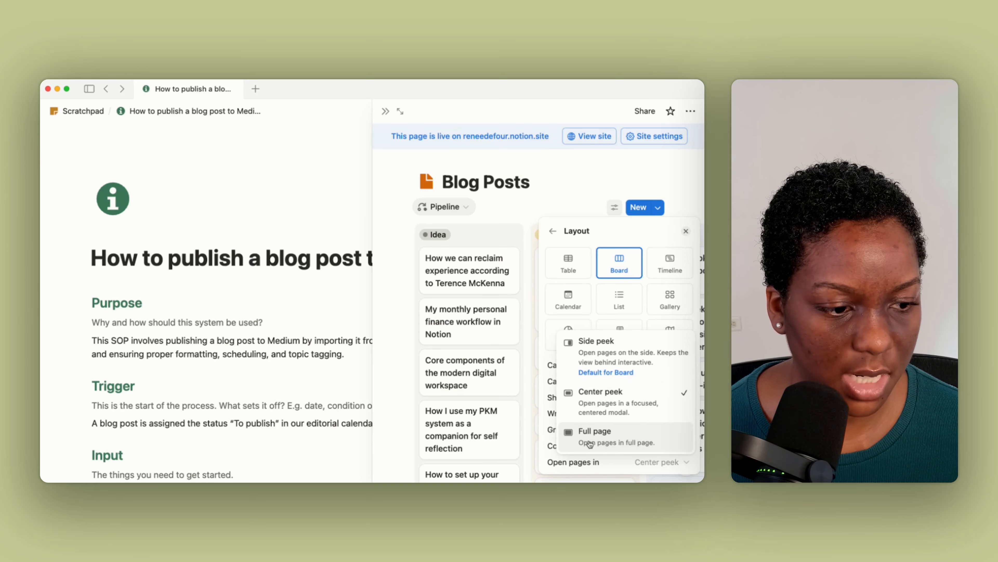
pyautogui.click(589, 366)
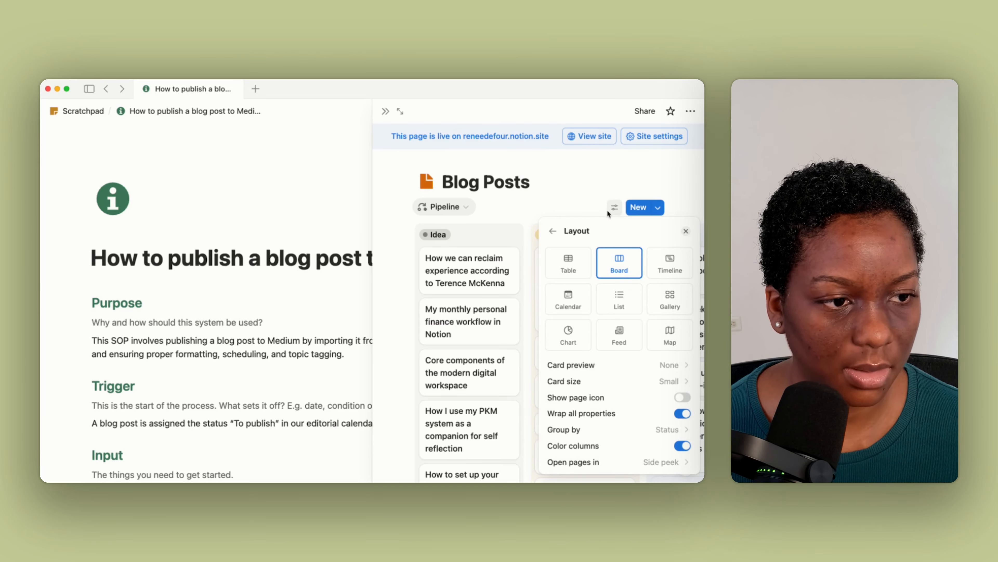
pyautogui.click(556, 206)
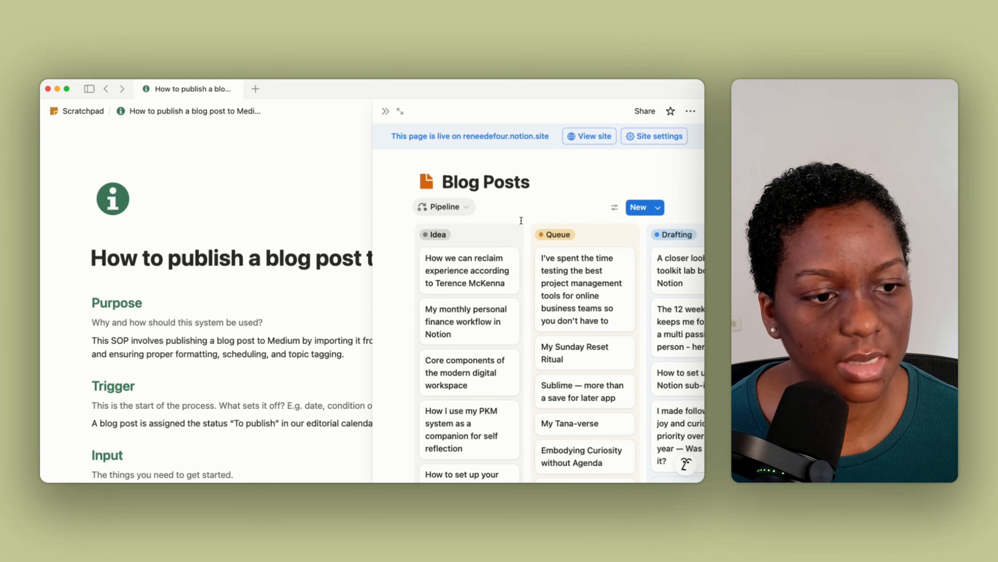
# Open the post "How we can reclaim experience according to Terence McKenna" in side peek and navigate back and forward between Blog Posts and Editorial Calendar.
pyautogui.click(459, 258)
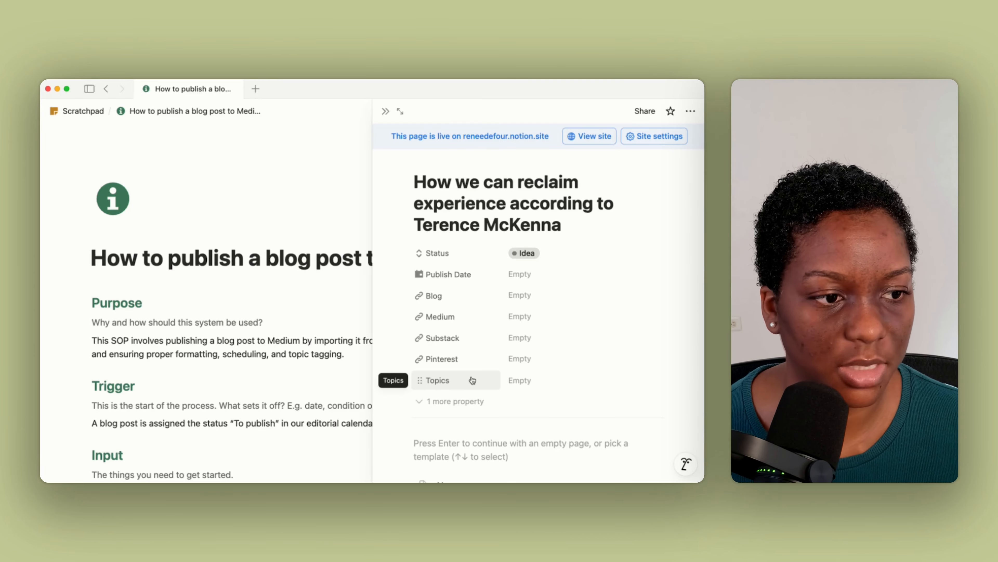
pyautogui.press('BackSpace')
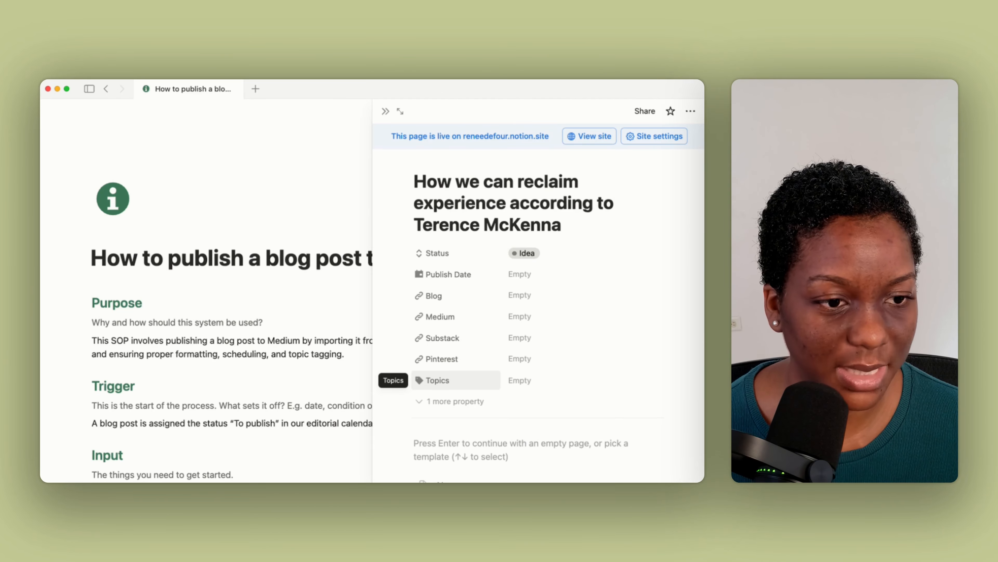
pyautogui.press('super+[')
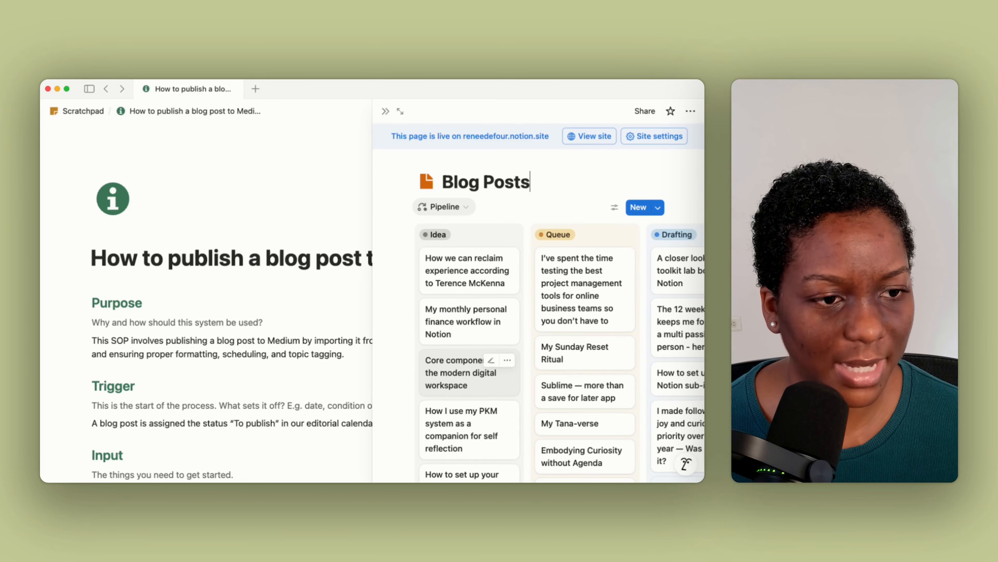
pyautogui.press('super+]')
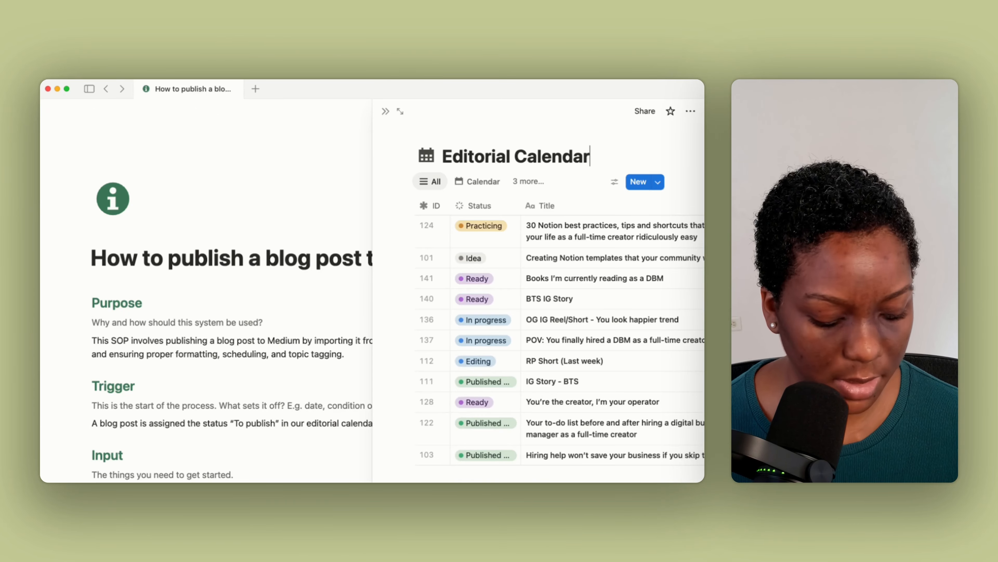
pyautogui.press('super+[')
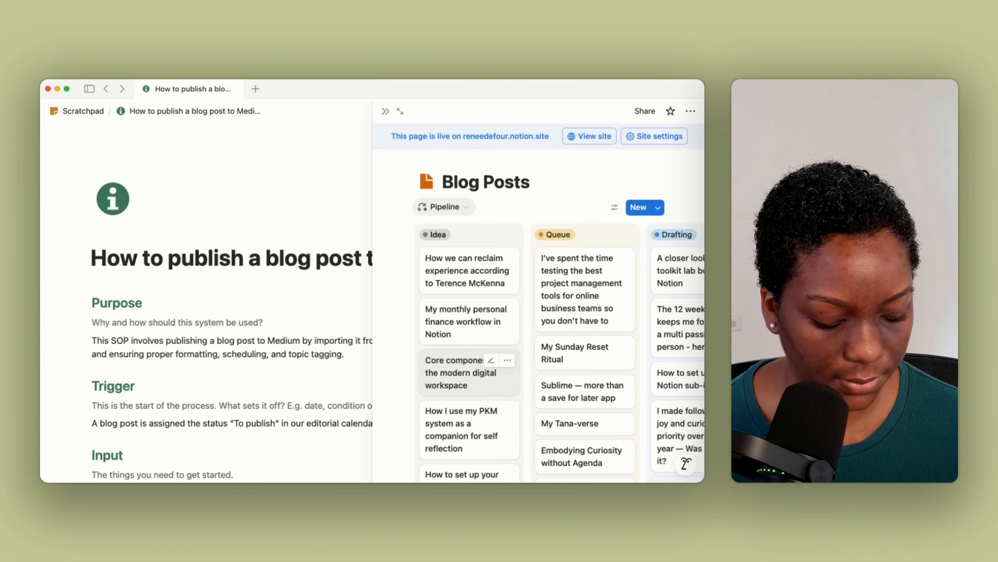
pyautogui.press('super+]')
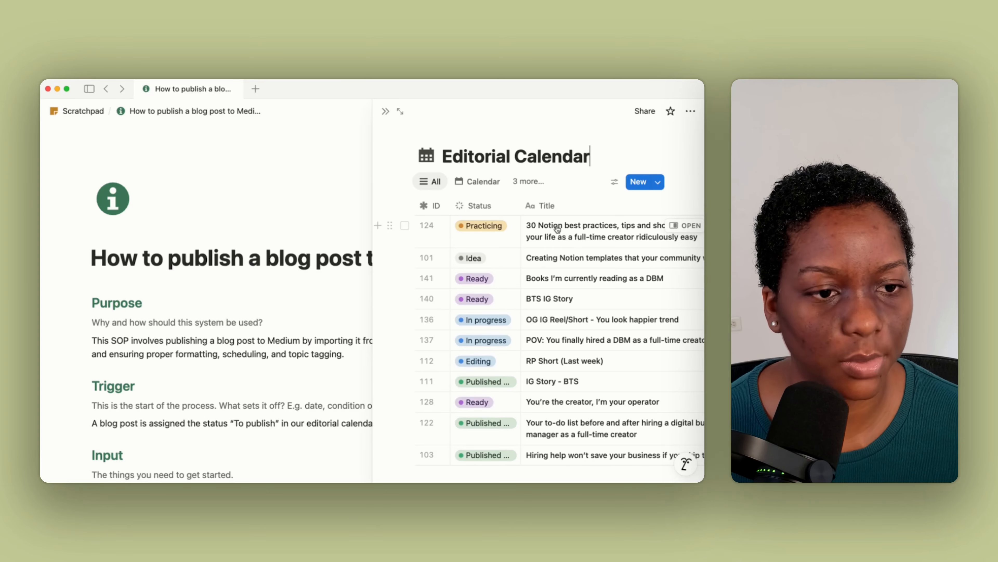
# Close the Editorial Calendar peek, view Blog Posts from the Input table in side peek, and close it again.
pyautogui.click(384, 112)
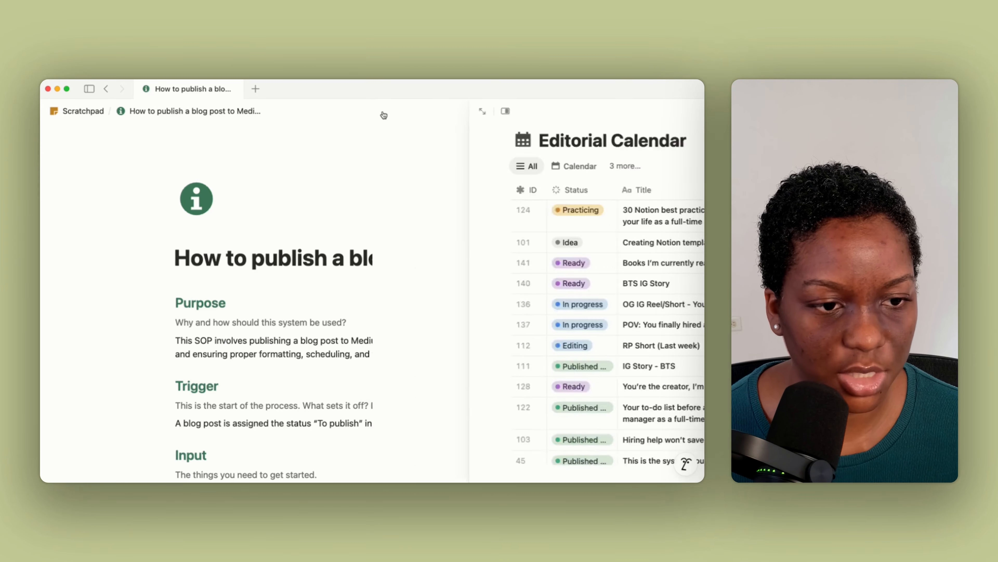
pyautogui.scroll(-5, 389, 275)
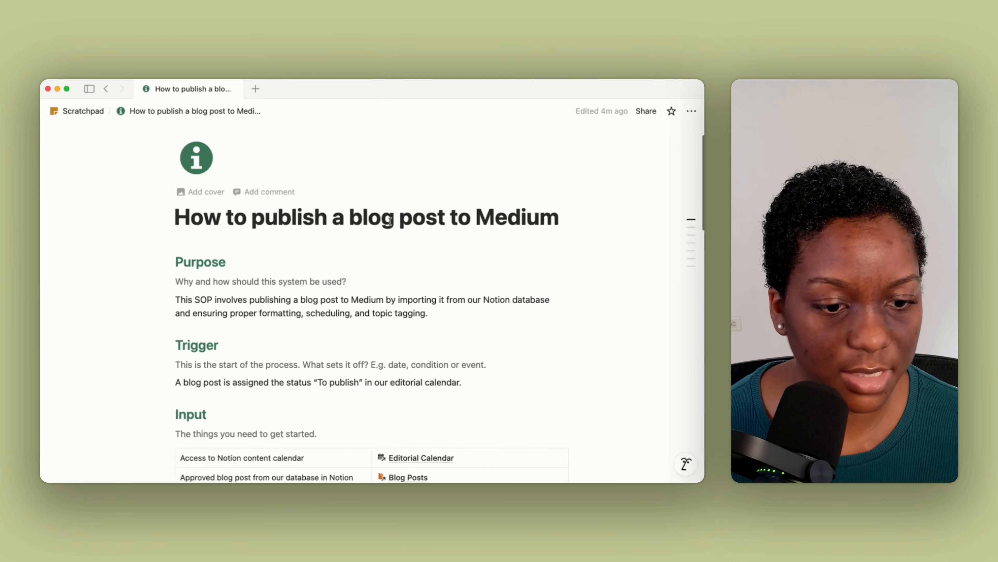
pyautogui.click(399, 377)
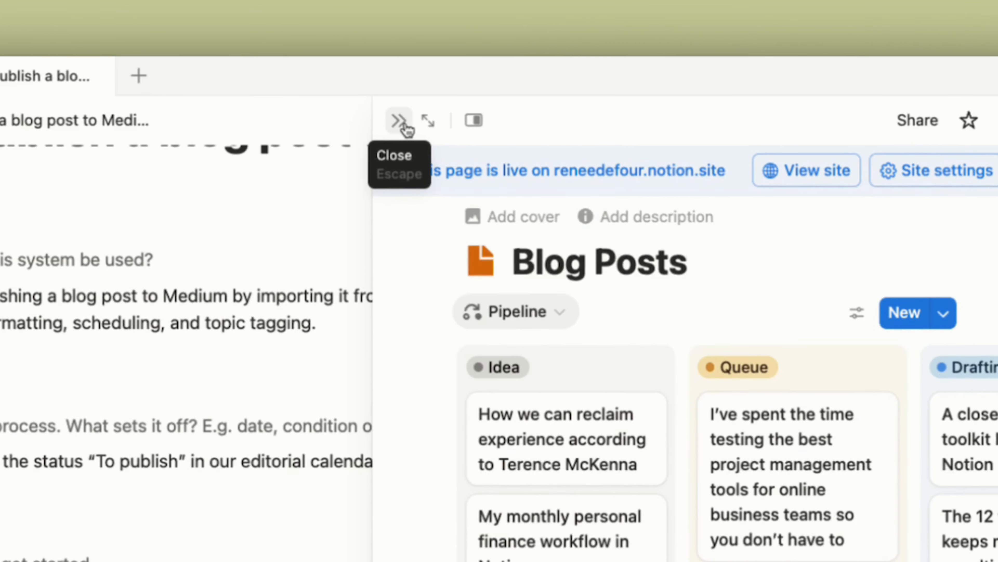
pyautogui.click(405, 126)
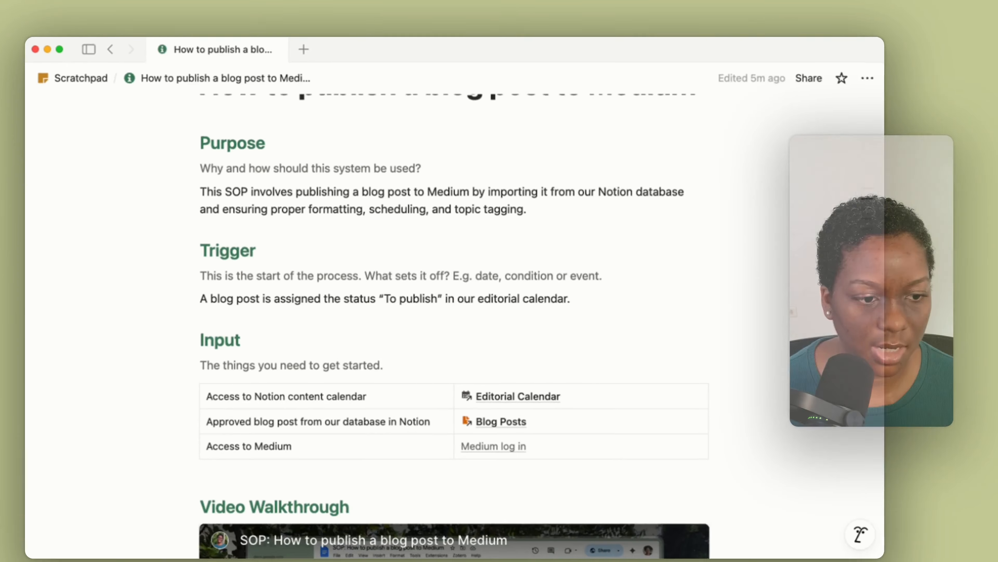
# Open the Editorial Calendar linked in the Input table in a new tab and switch to that tab.
pyautogui.scroll(-5, 447, 216)
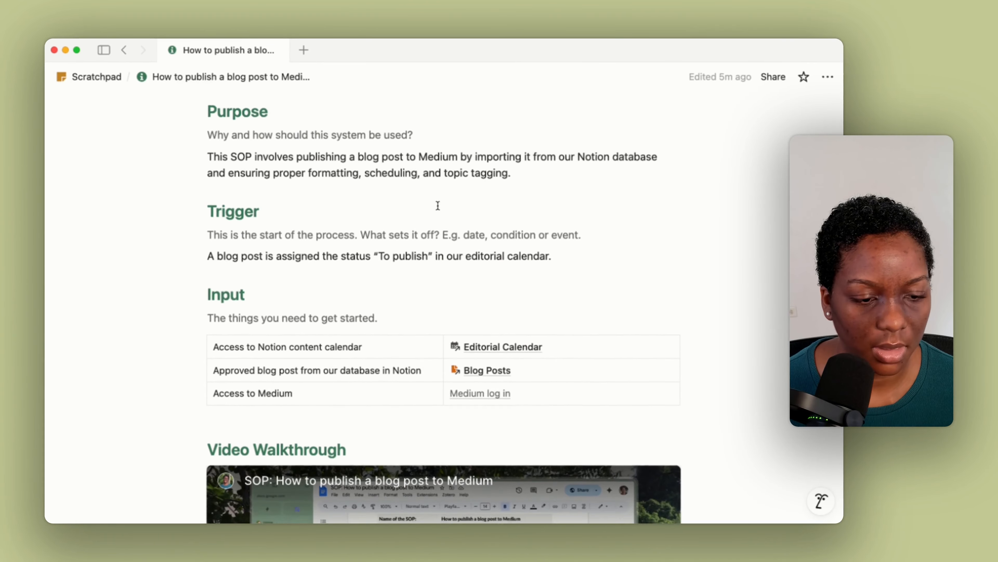
pyautogui.click(493, 291)
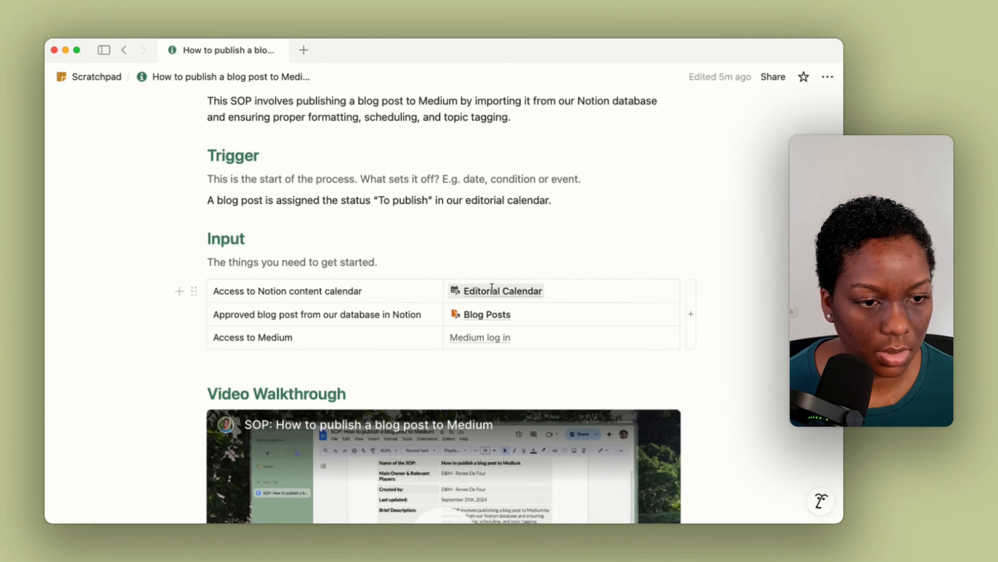
pyautogui.press('Escape')
pyautogui.scroll(-2, 494, 291)
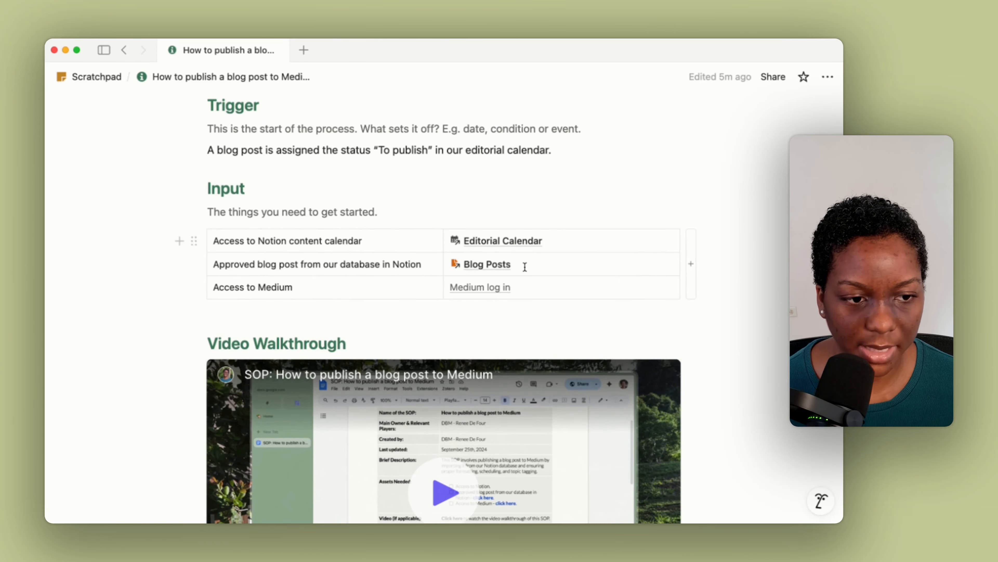
pyautogui.keyDown('super'); pyautogui.click(514, 249); pyautogui.keyUp('super')
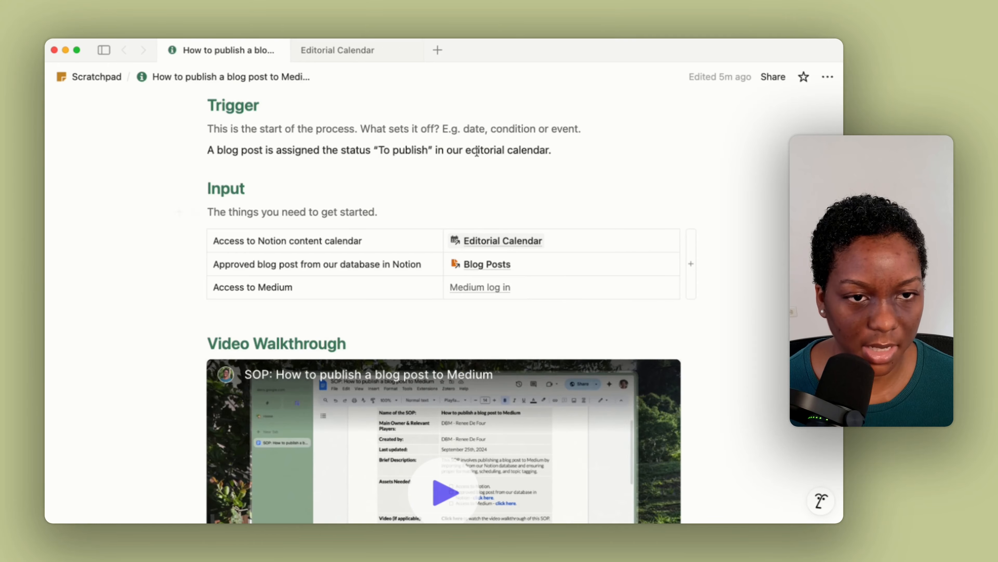
pyautogui.click(360, 56)
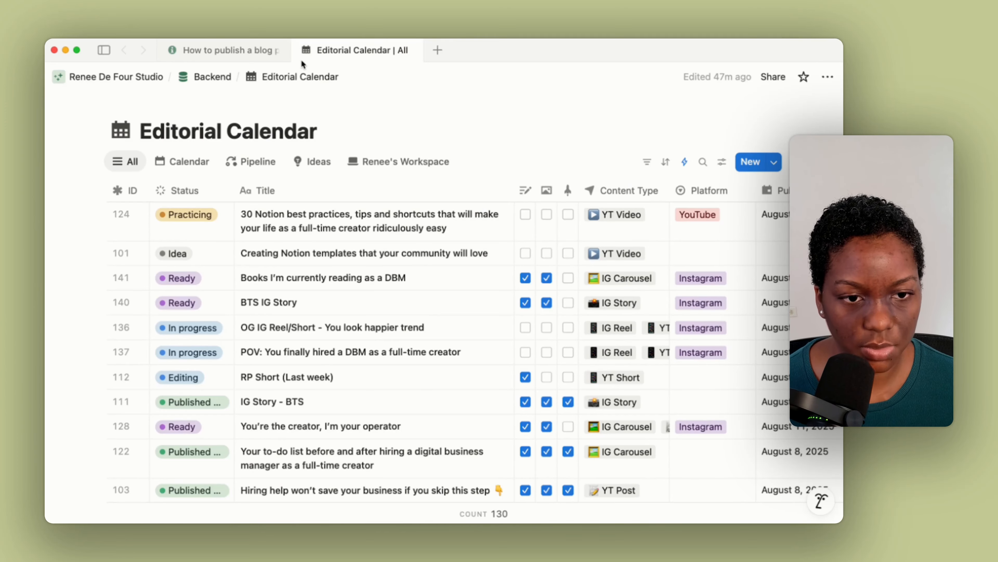
# Open the Blog Posts database in the current tab through the workspace search.
pyautogui.press('super+k')
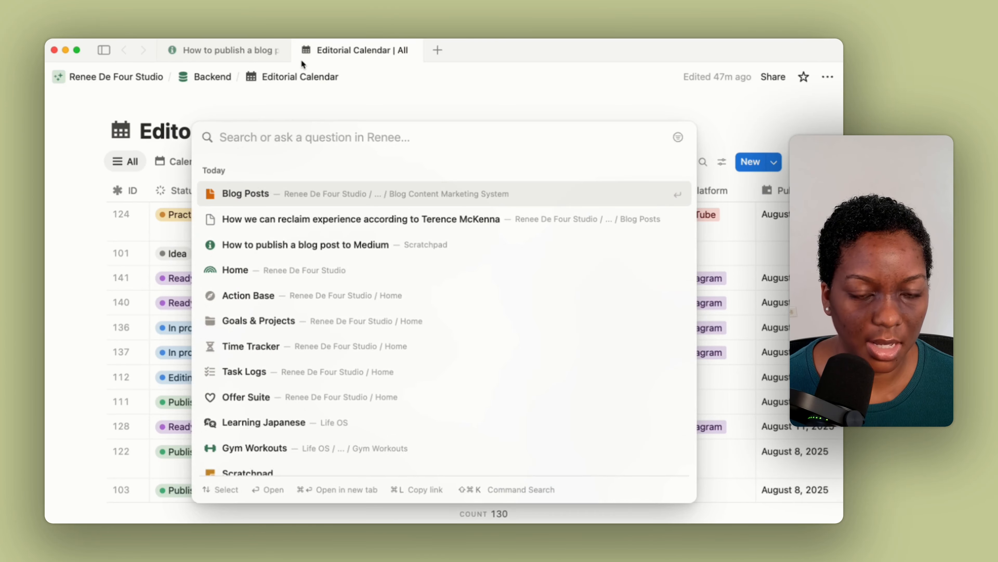
pyautogui.press('Escape')
pyautogui.press('super+k')
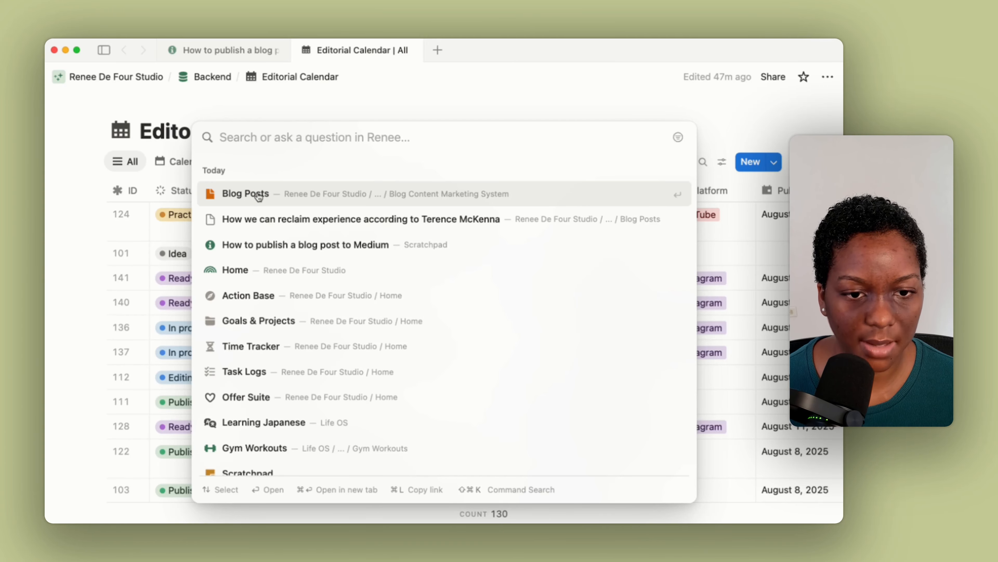
pyautogui.click(293, 194)
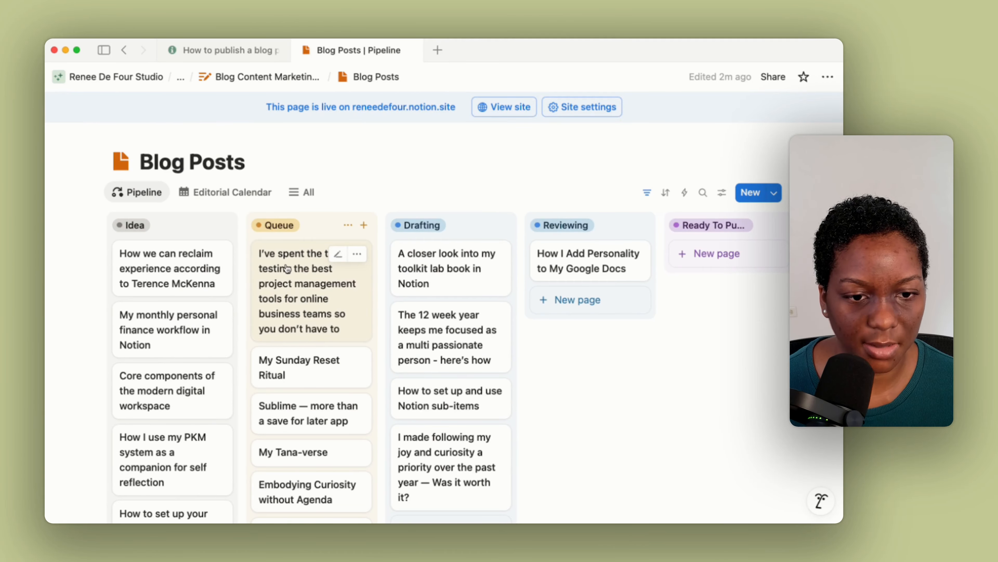
# Open the Editorial Calendar in a new tab through the workspace search and switch to that tab.
pyautogui.press('super+k')
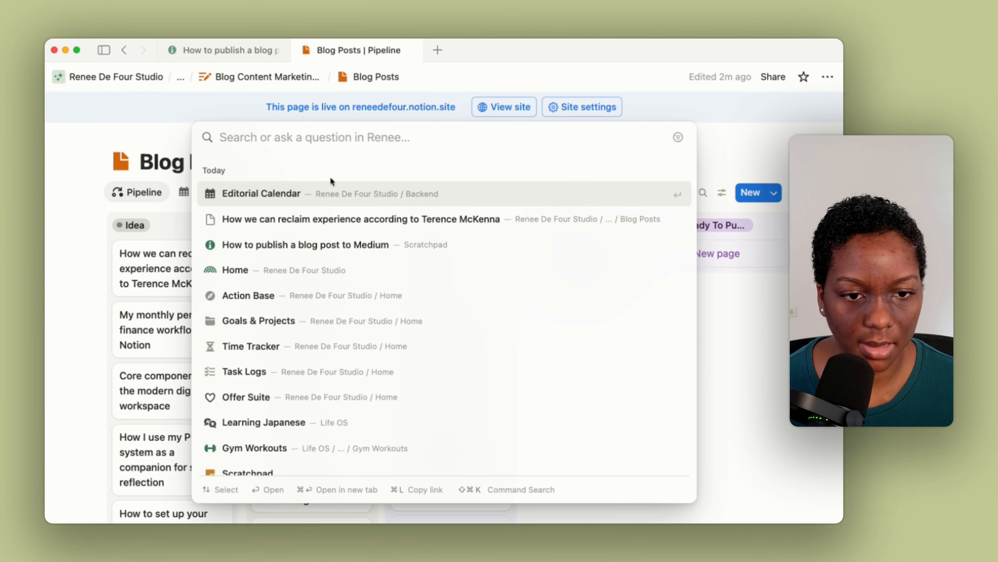
pyautogui.keyDown('super'); pyautogui.click(274, 200); pyautogui.keyUp('super')
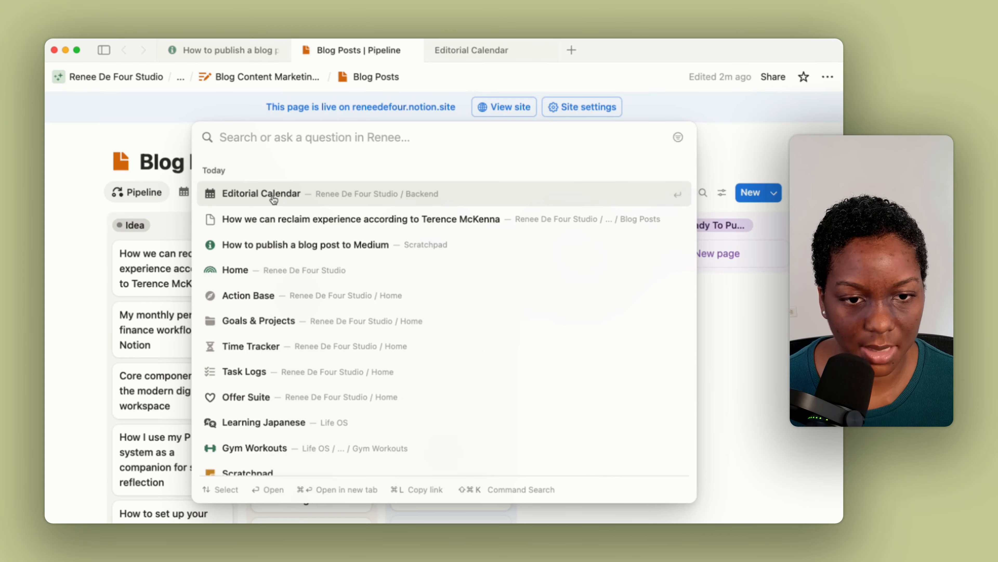
pyautogui.click(364, 194)
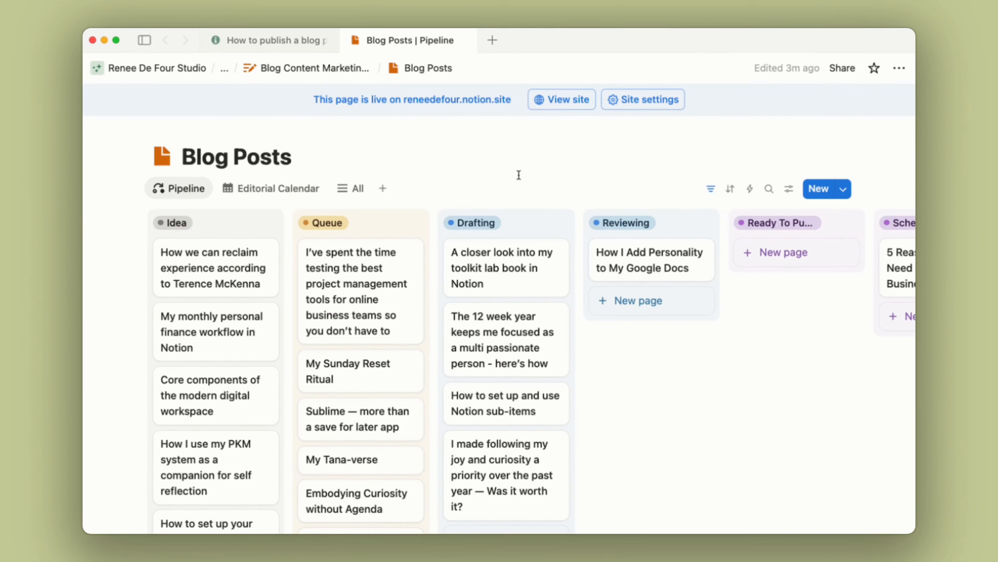
pyautogui.press('super+k')
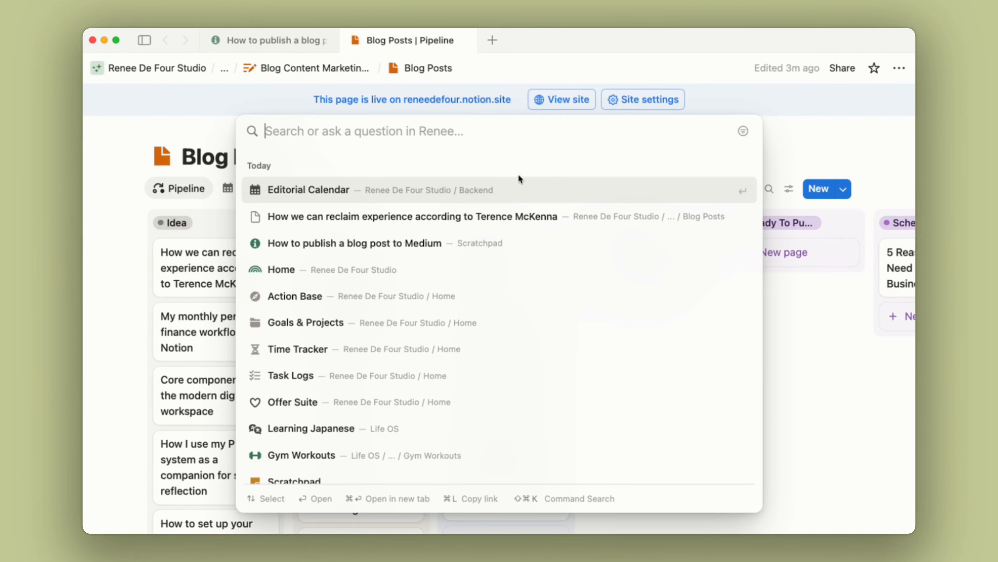
pyautogui.press('super+k')
pyautogui.press('super+k')
pyautogui.keyDown('super'); pyautogui.click(509, 192); pyautogui.keyUp('super')
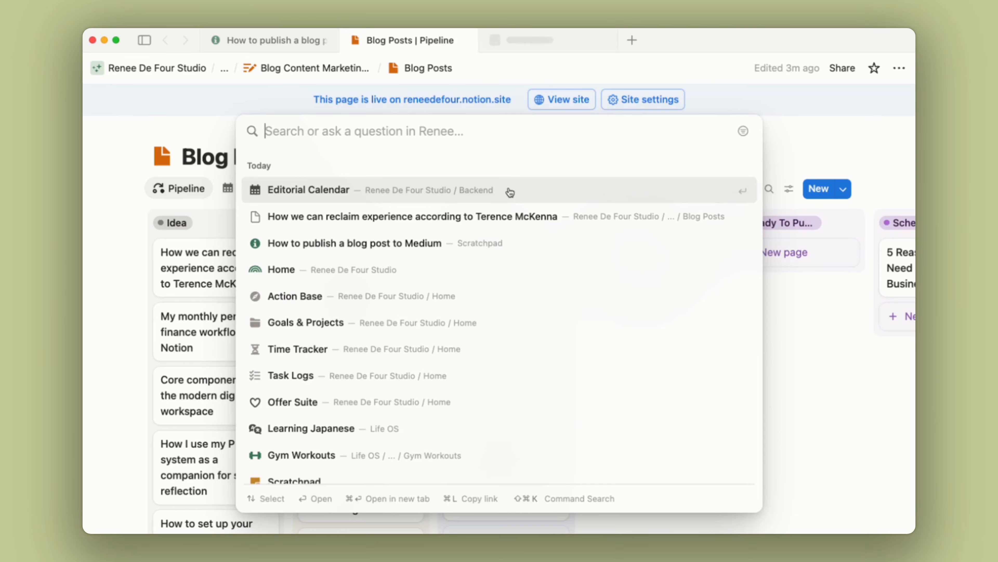
pyautogui.click(523, 46)
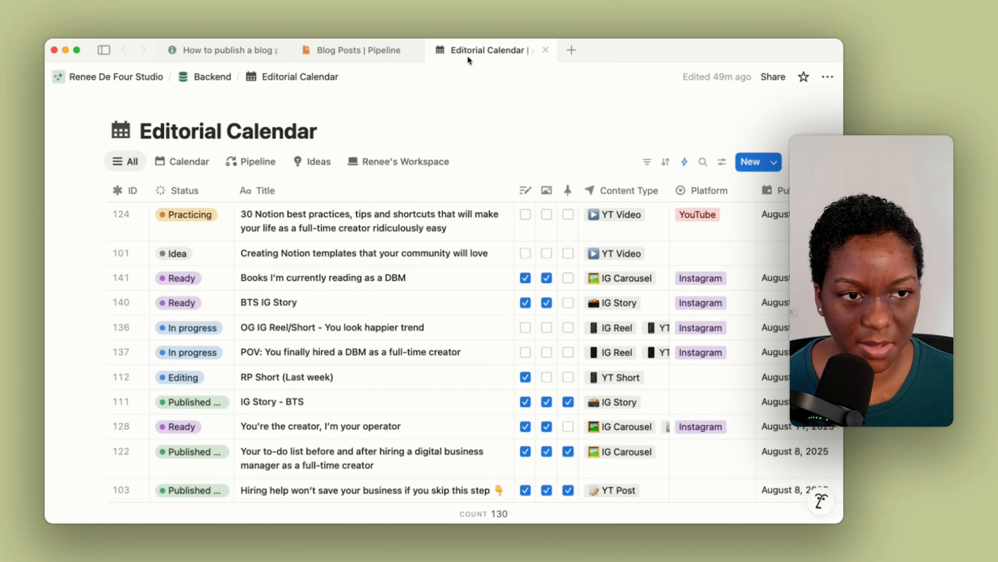
# Switch the interface to dark mode, look over the Editorial Calendar, and return to light mode.
pyautogui.press('super+shift+l')
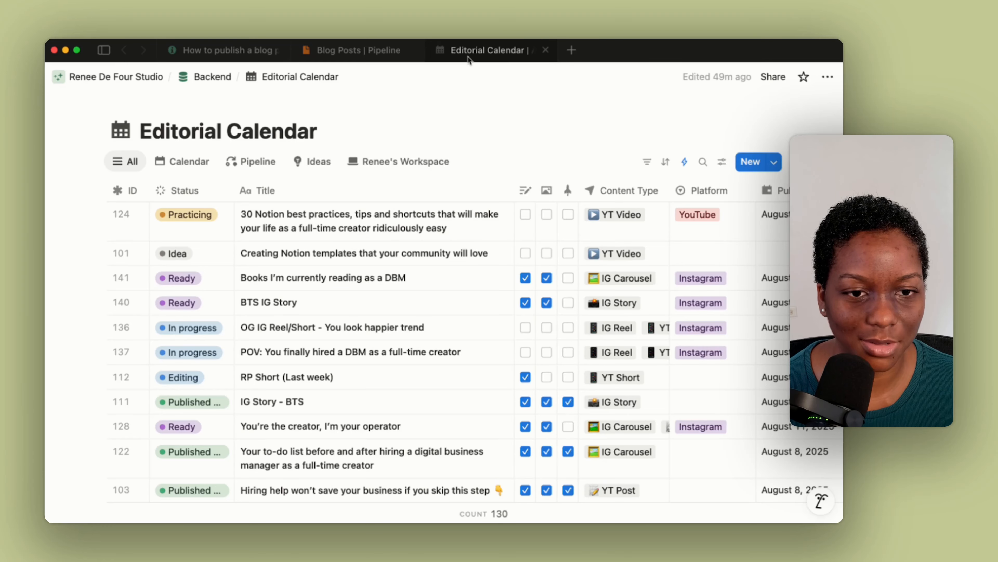
pyautogui.press('super+shift+l')
pyautogui.scroll(-1, 356, 305)
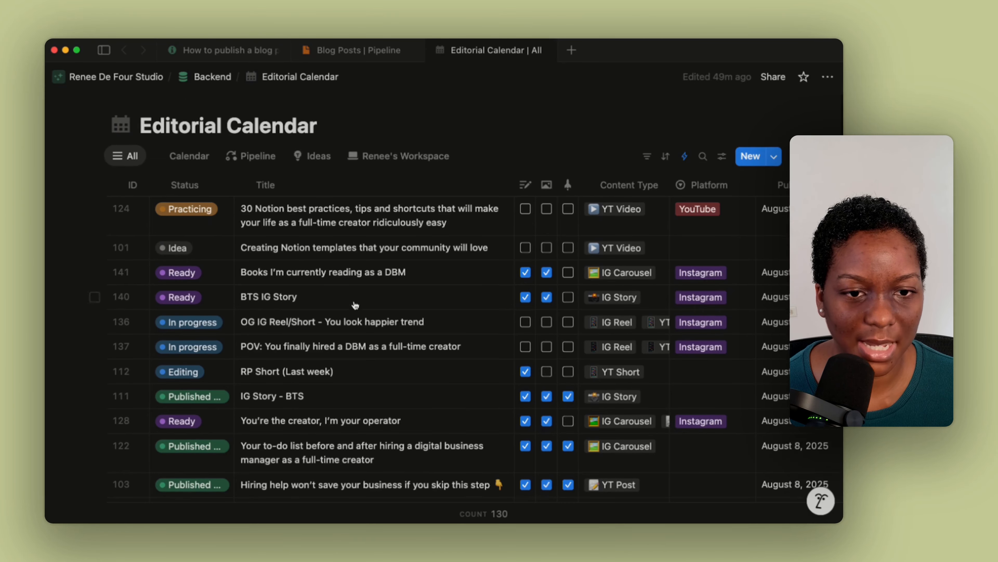
pyautogui.scroll(-1, 355, 305)
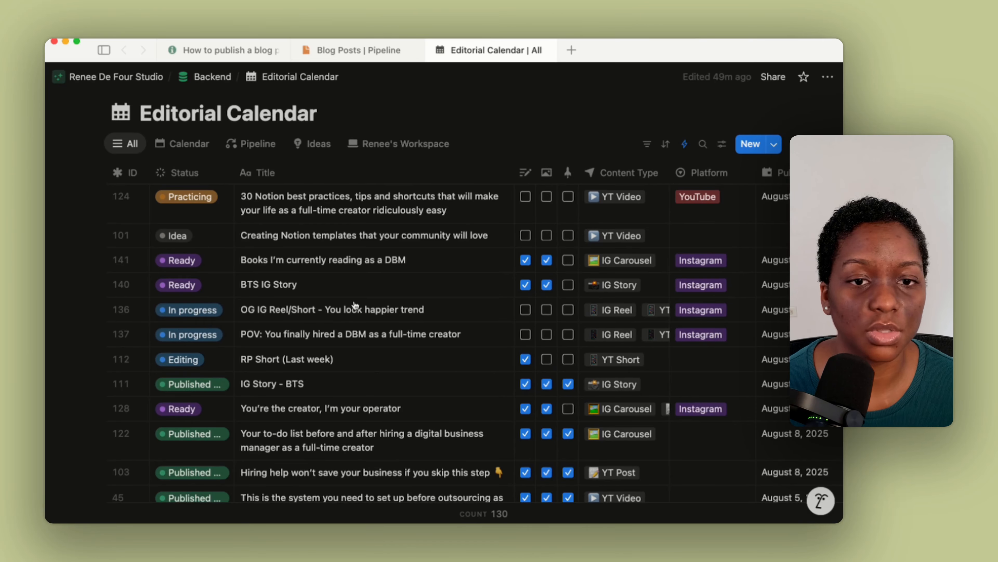
pyautogui.press('super+shift+l')
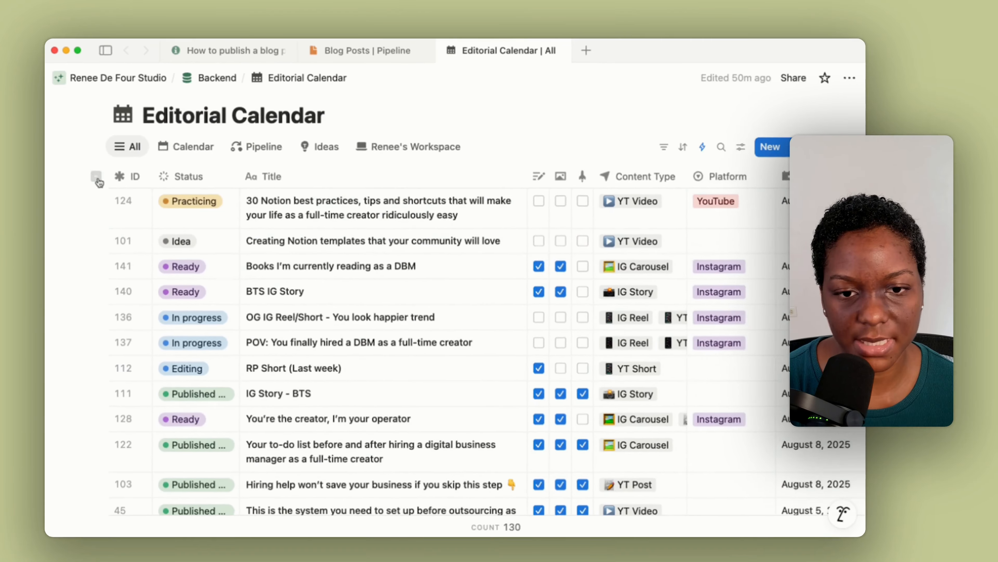
# Select all loaded Editorial Calendar entries and examine the bulk actions, including the full list of editable properties.
pyautogui.click(113, 223)
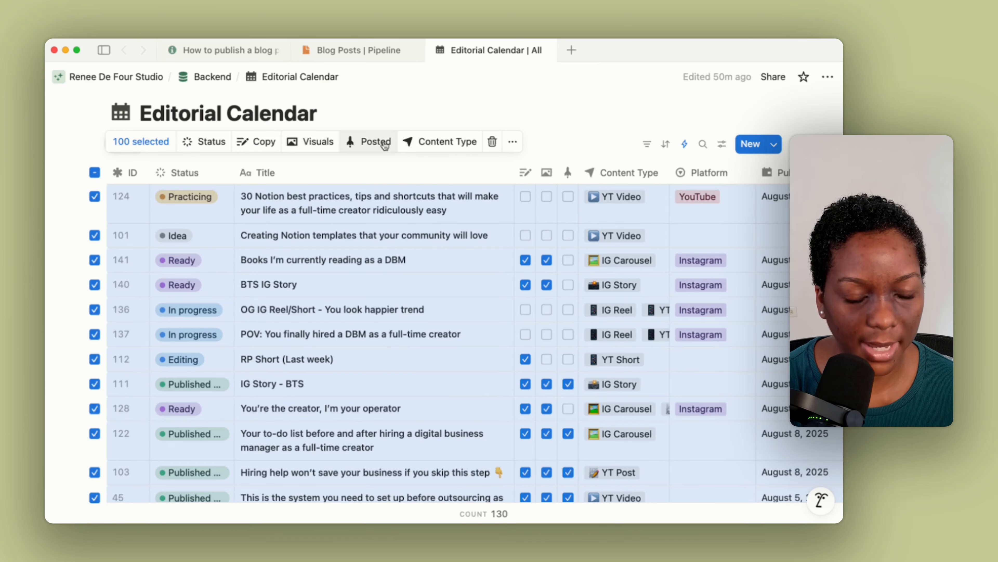
pyautogui.click(517, 146)
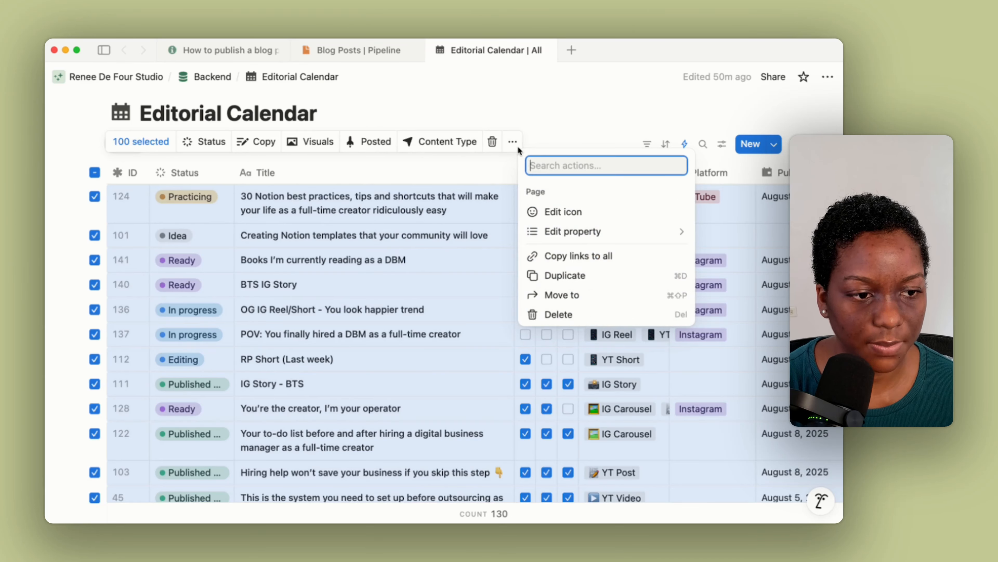
pyautogui.moveTo(541, 231)
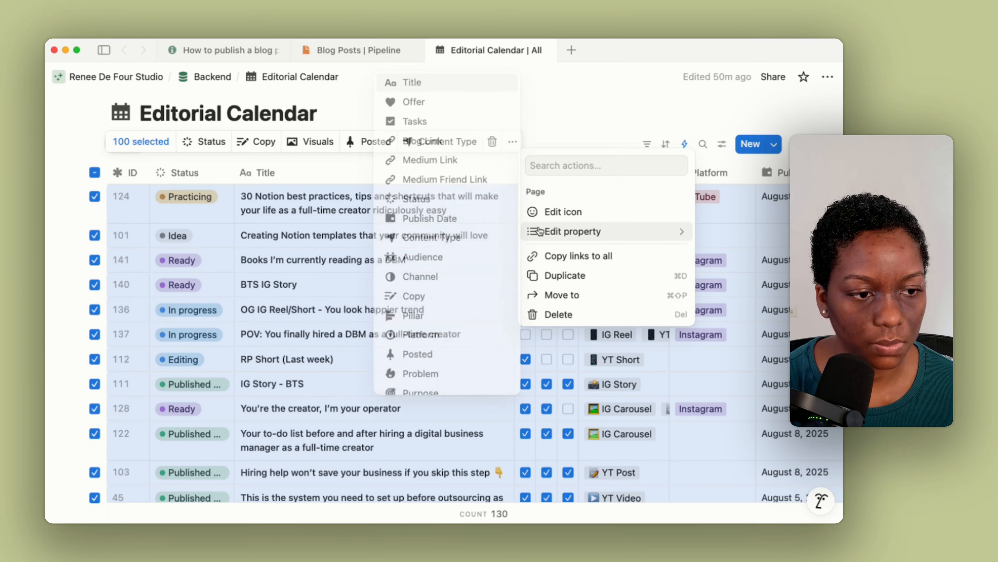
pyautogui.scroll(-2, 456, 245)
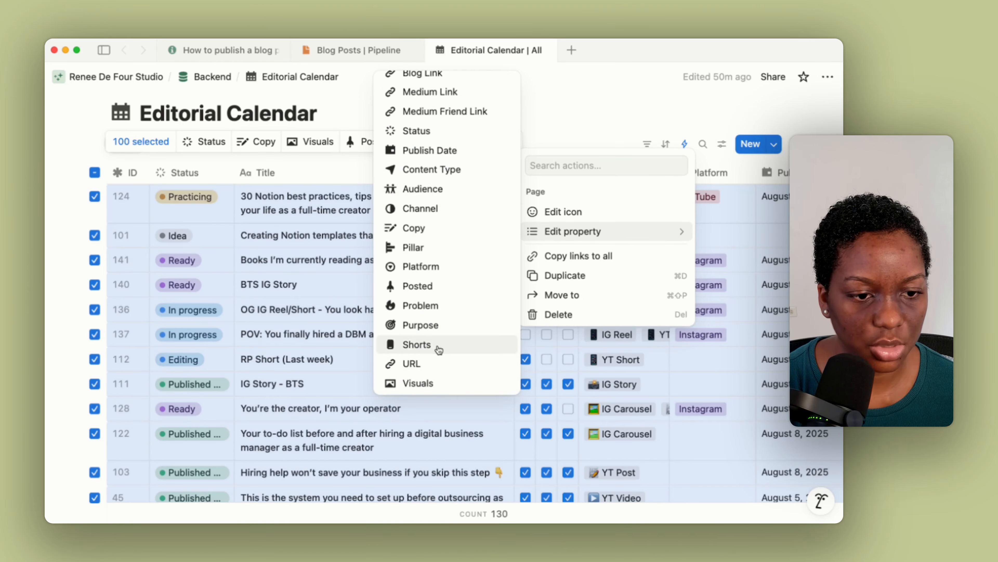
pyautogui.scroll(2, 442, 254)
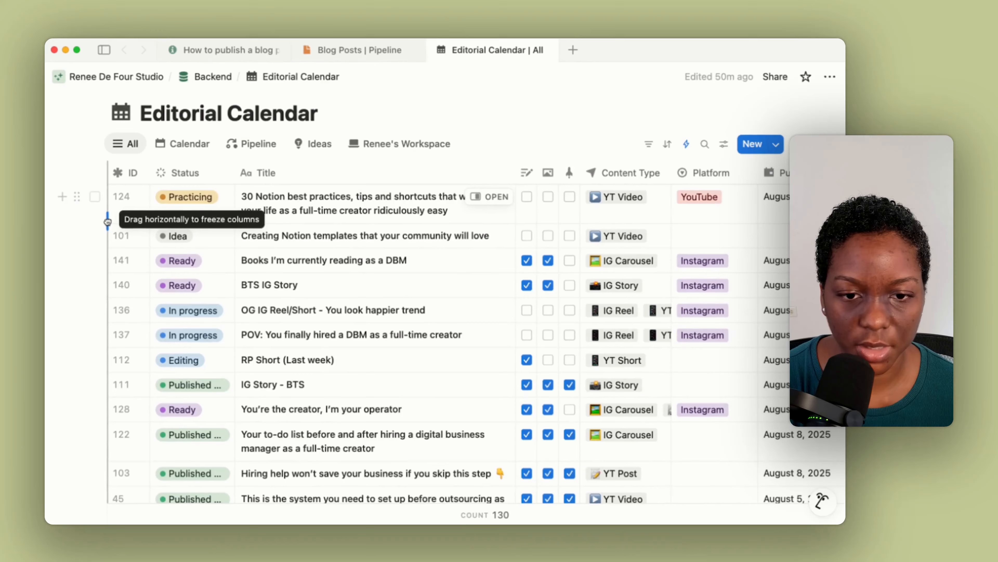
# Freeze the calendar table's columns up to and including Title, and check them against the columns further along.
pyautogui.moveTo(170, 324); pyautogui.dragTo(250, 323)
pyautogui.moveTo(148, 219); pyautogui.dragTo(512, 227)
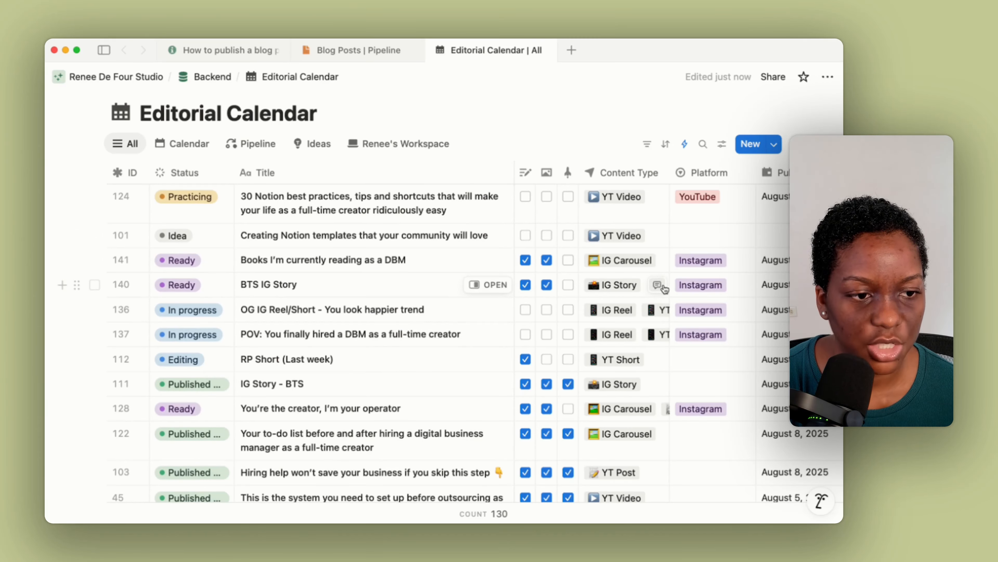
pyautogui.hscroll(5, 664, 287)
pyautogui.hscroll(8, 664, 288)
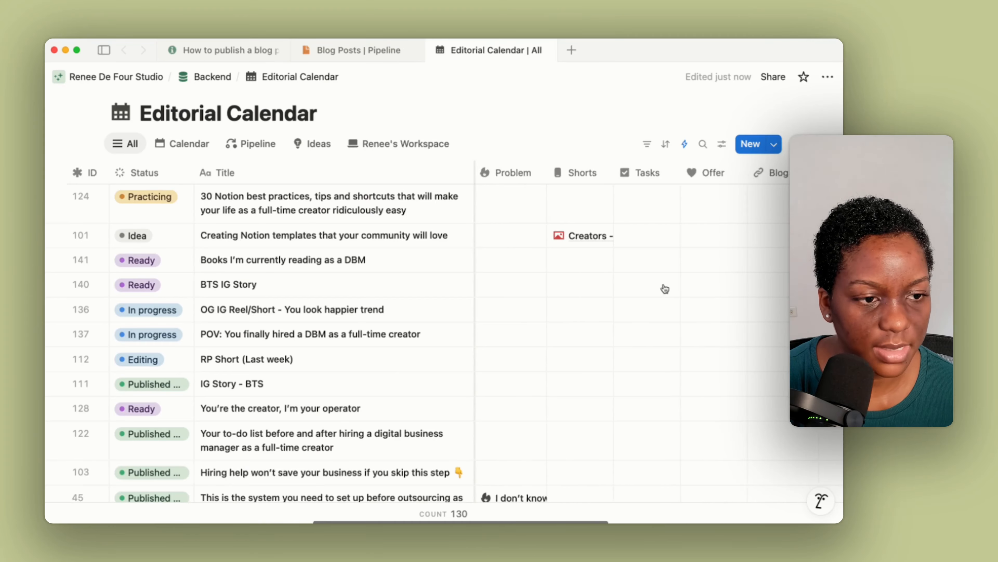
pyautogui.hscroll(-10, 665, 289)
pyautogui.hscroll(-6, 664, 288)
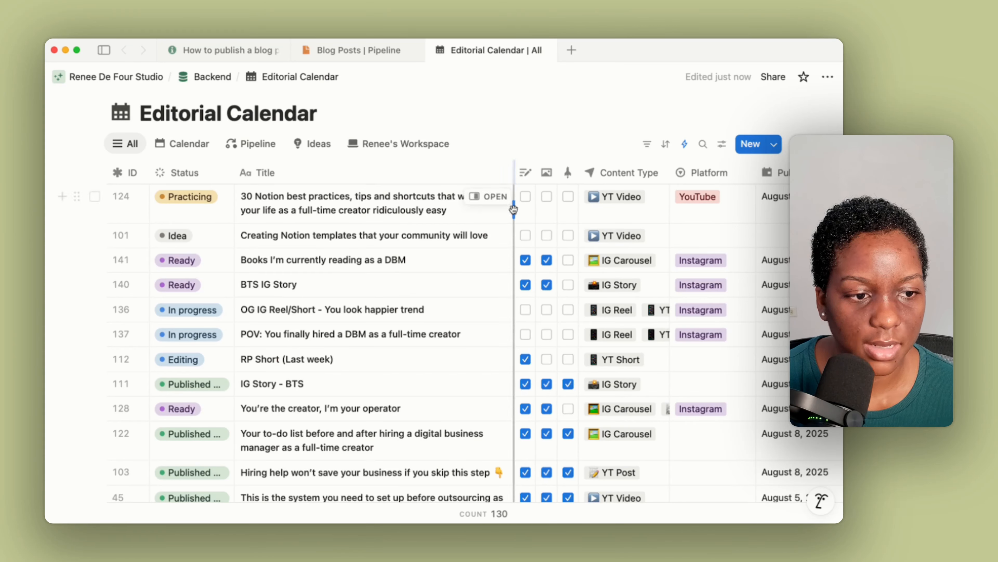
# Unfreeze all columns of the calendar table and check that the whole table scrolls sideways.
pyautogui.moveTo(514, 211); pyautogui.dragTo(109, 213)
pyautogui.hscroll(10, 586, 329)
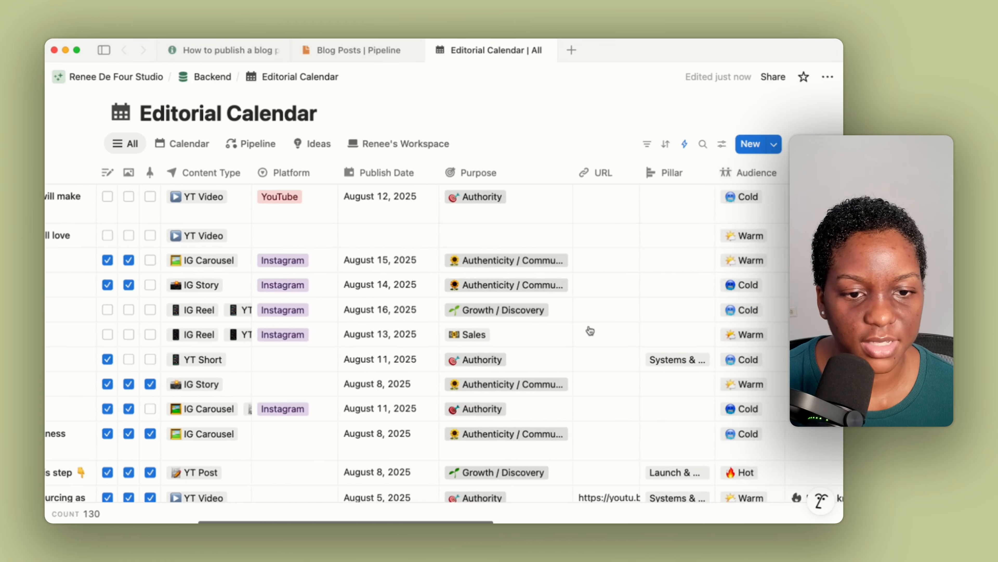
pyautogui.hscroll(-10, 589, 331)
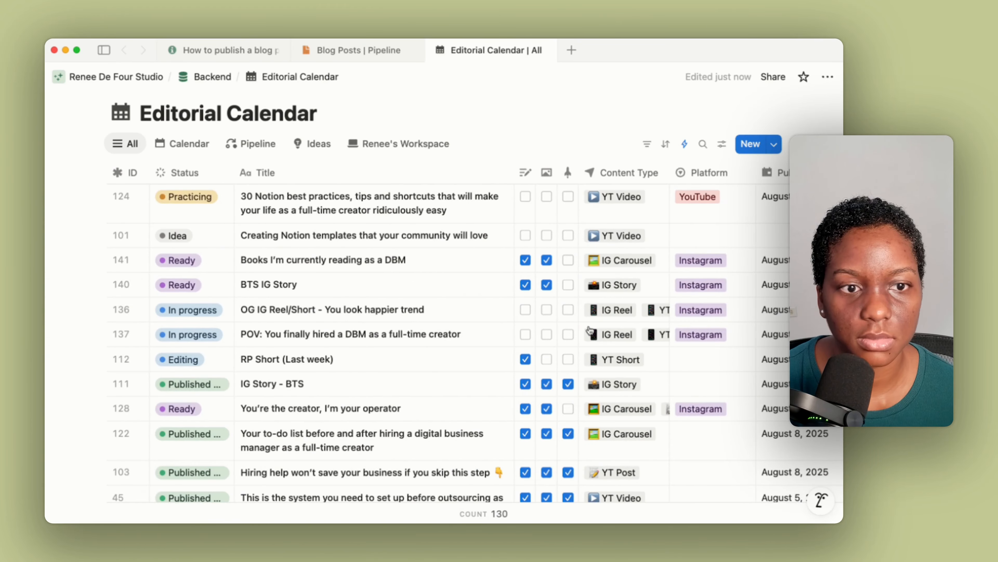
pyautogui.hscroll(10, 589, 330)
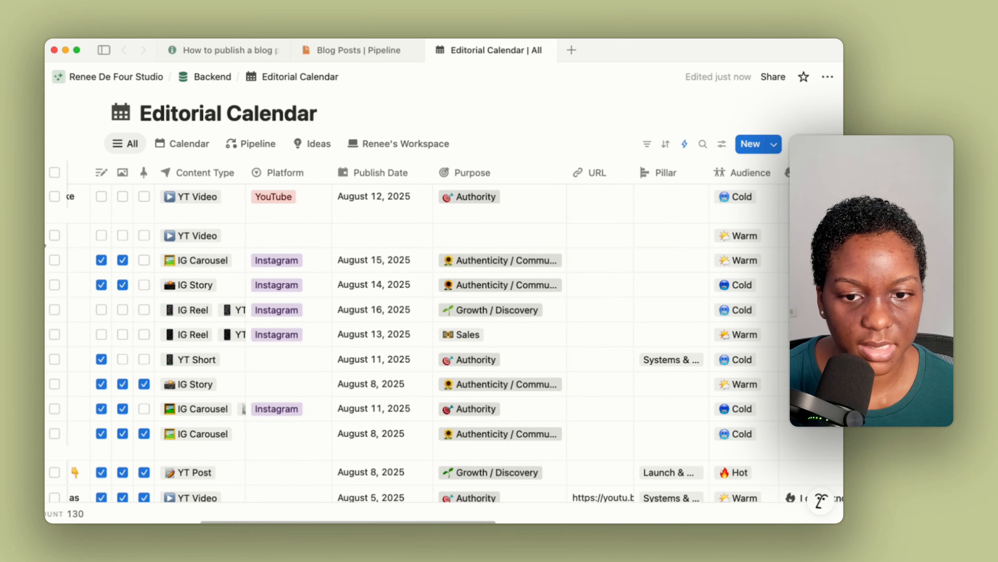
pyautogui.hscroll(-10, 205, 283)
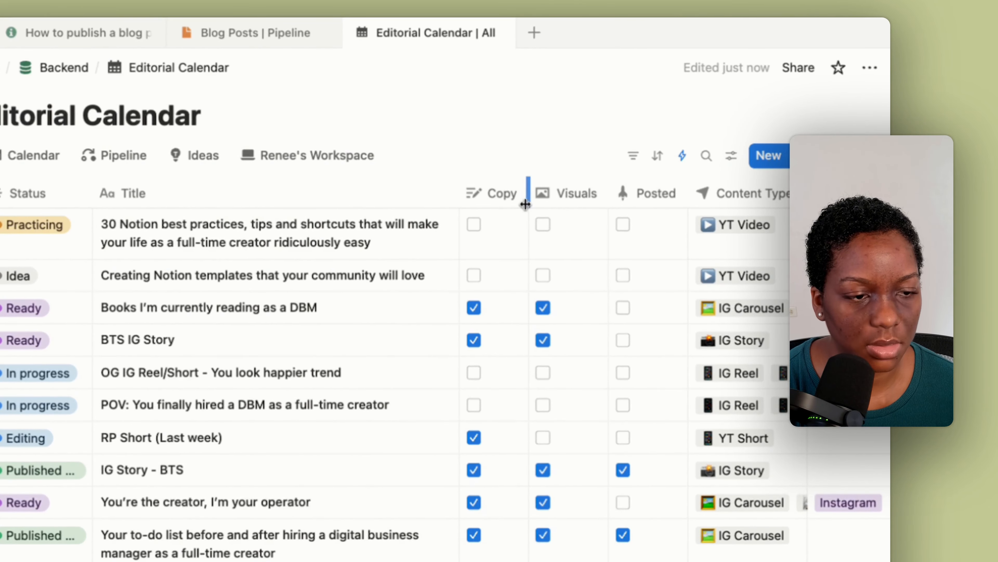
# Narrow the Copy, Visuals and Posted columns to icon width and place the Visuals column before Copy.
pyautogui.moveTo(525, 204); pyautogui.dragTo(527, 204)
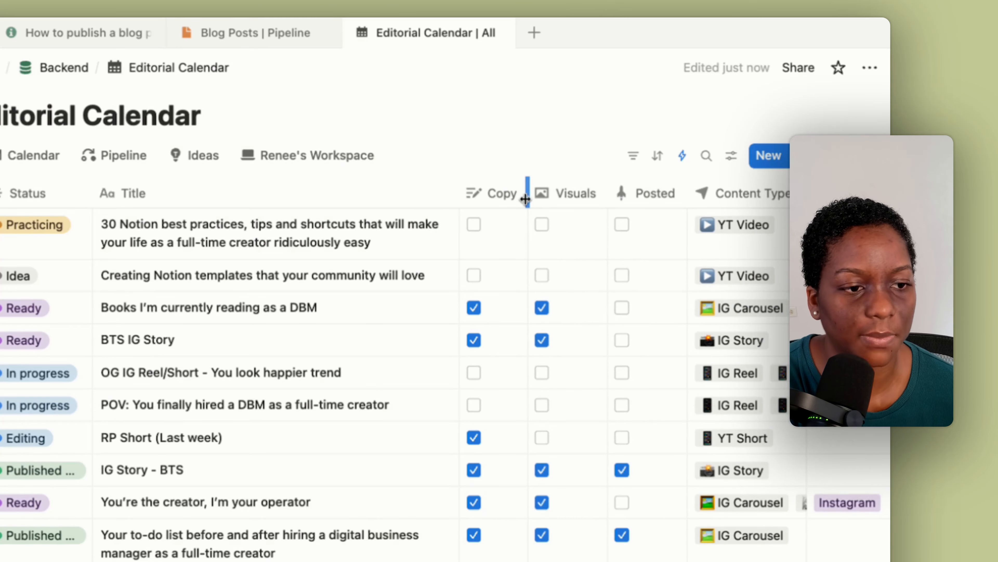
pyautogui.moveTo(526, 198); pyautogui.dragTo(473, 192)
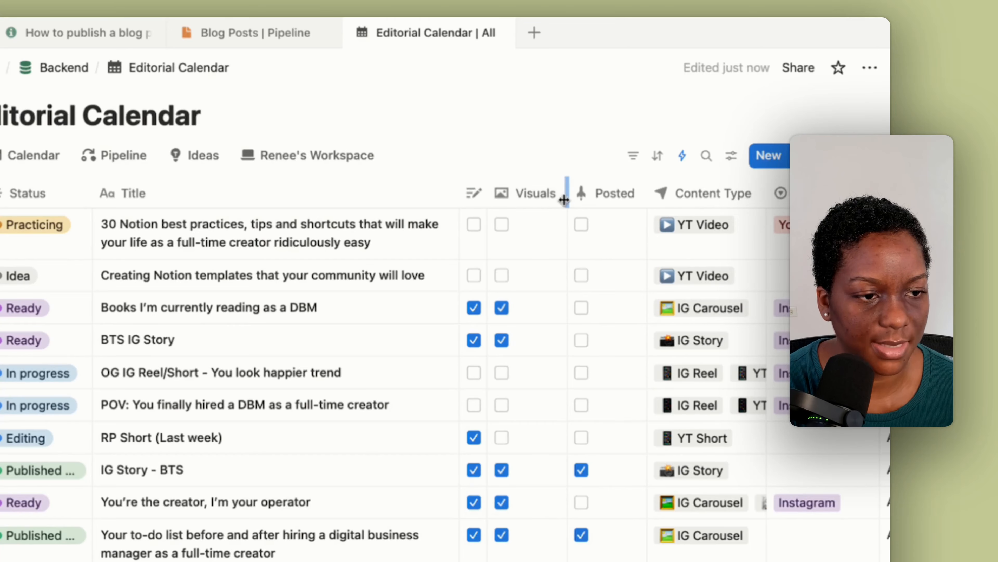
pyautogui.moveTo(567, 195); pyautogui.dragTo(518, 196)
pyautogui.moveTo(588, 200); pyautogui.dragTo(512, 179)
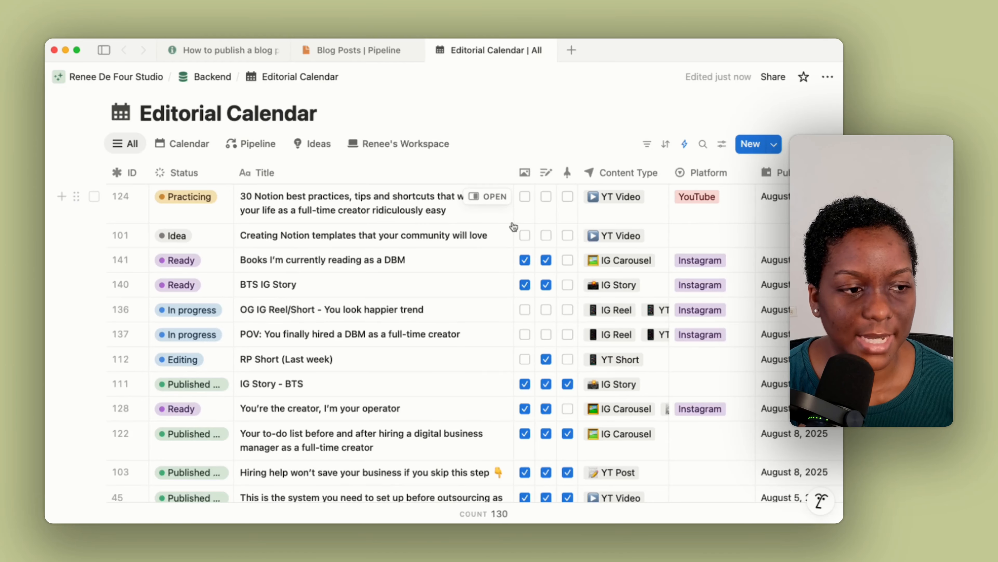
# Set Platform to Instagram individually for the "Your to-do list", "Hiring help" and "This is the system" entries.
pyautogui.hscroll(5, 513, 227)
pyautogui.scroll(-5, 514, 227)
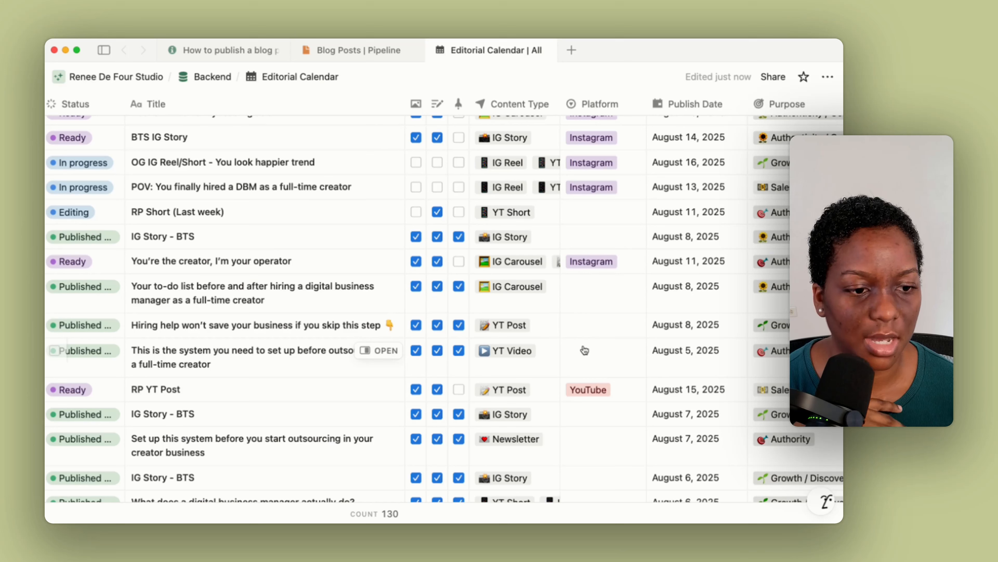
pyautogui.click(583, 295)
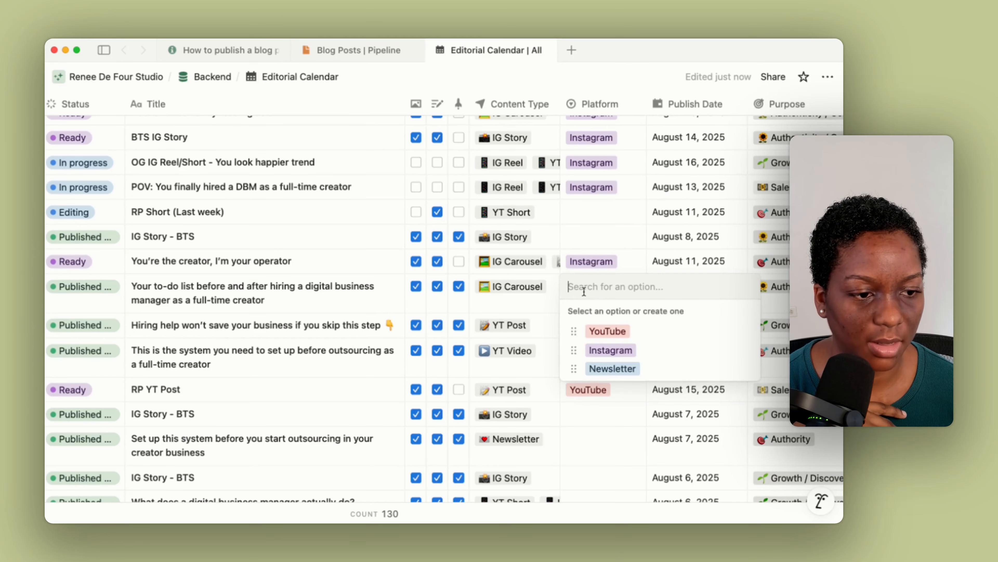
pyautogui.click(596, 349)
pyautogui.press('Escape')
pyautogui.press('Escape')
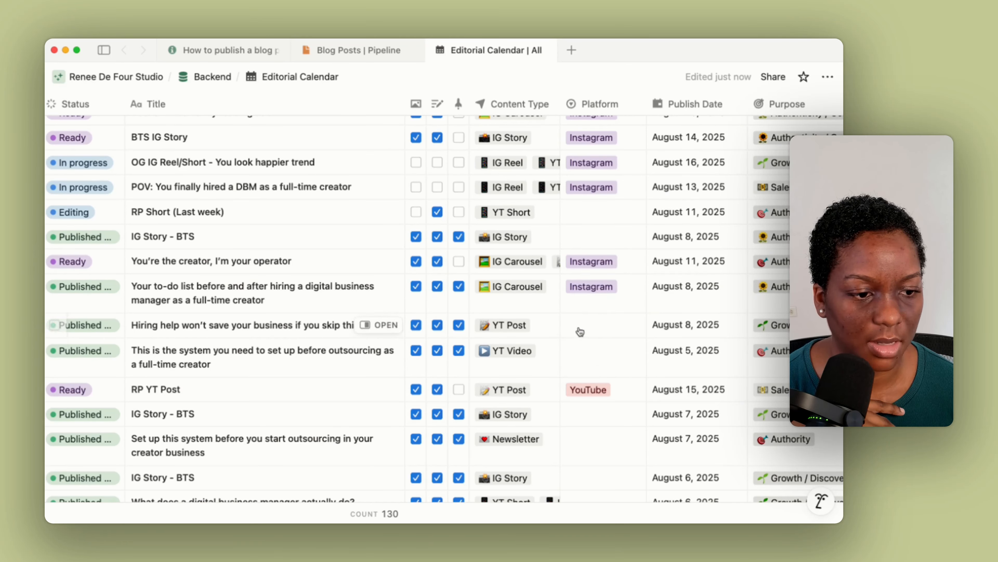
pyautogui.click(580, 332)
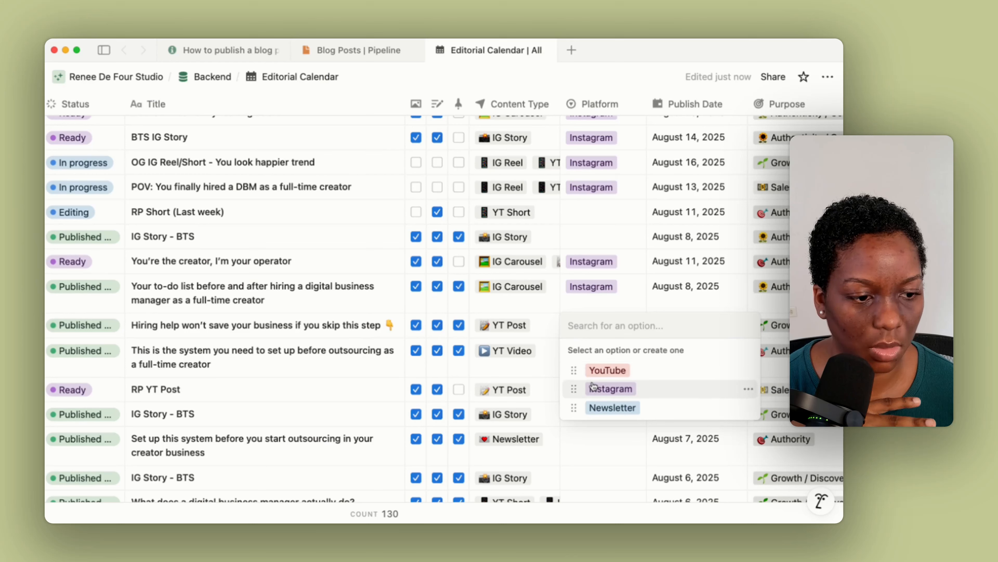
pyautogui.click(610, 388)
pyautogui.click(592, 360)
pyautogui.click(610, 414)
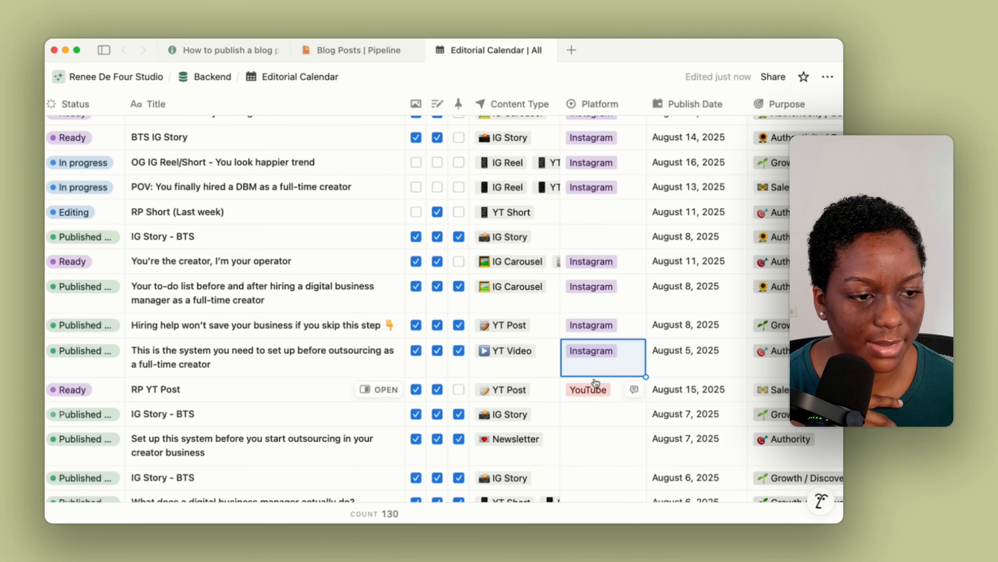
# Clear the Platform values of the "Your to-do list", "Hiring help" and "This is the system" entries together.
pyautogui.moveTo(589, 302); pyautogui.dragTo(589, 352)
pyautogui.press('BackSpace')
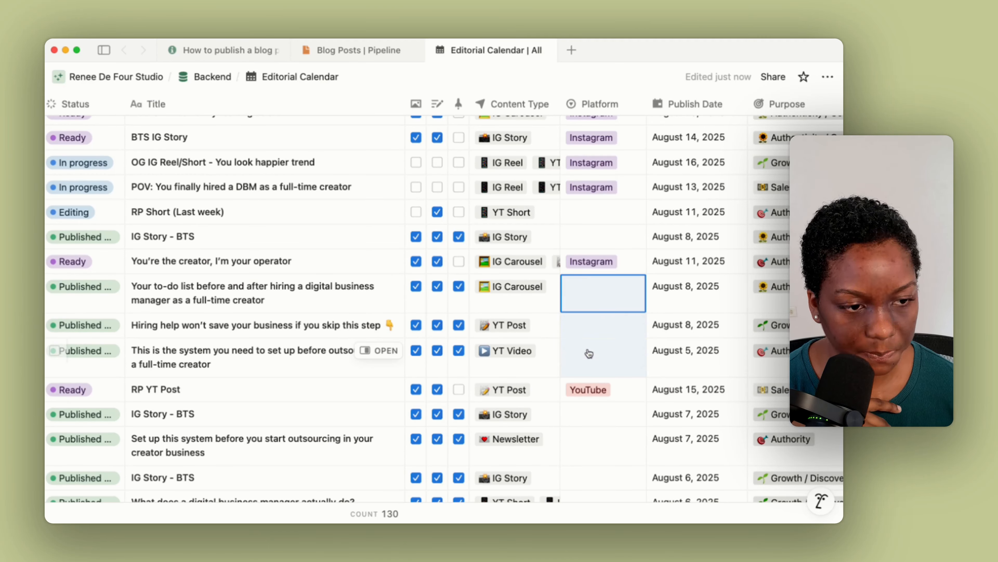
pyautogui.press('Escape')
# Fill the Instagram Platform value down from "You're the creator, I'm your operator" into the three entries below it.
pyautogui.click(586, 266)
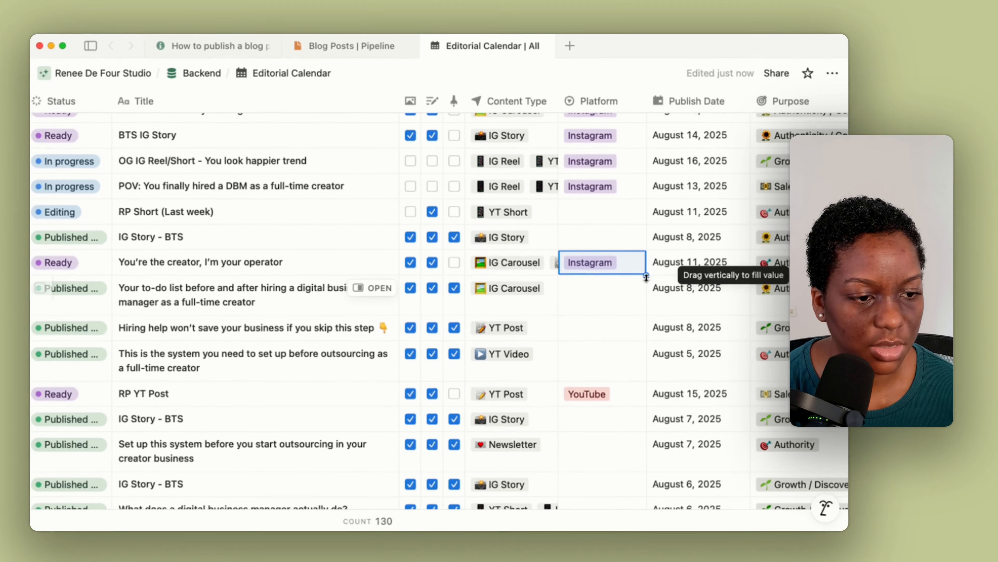
pyautogui.moveTo(652, 316); pyautogui.dragTo(644, 476)
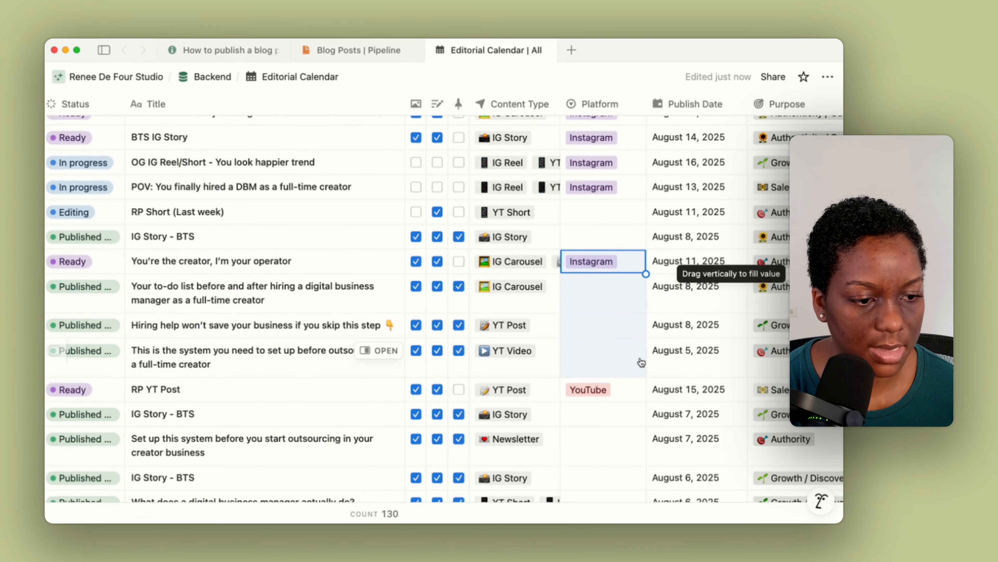
pyautogui.moveTo(642, 362); pyautogui.dragTo(641, 362)
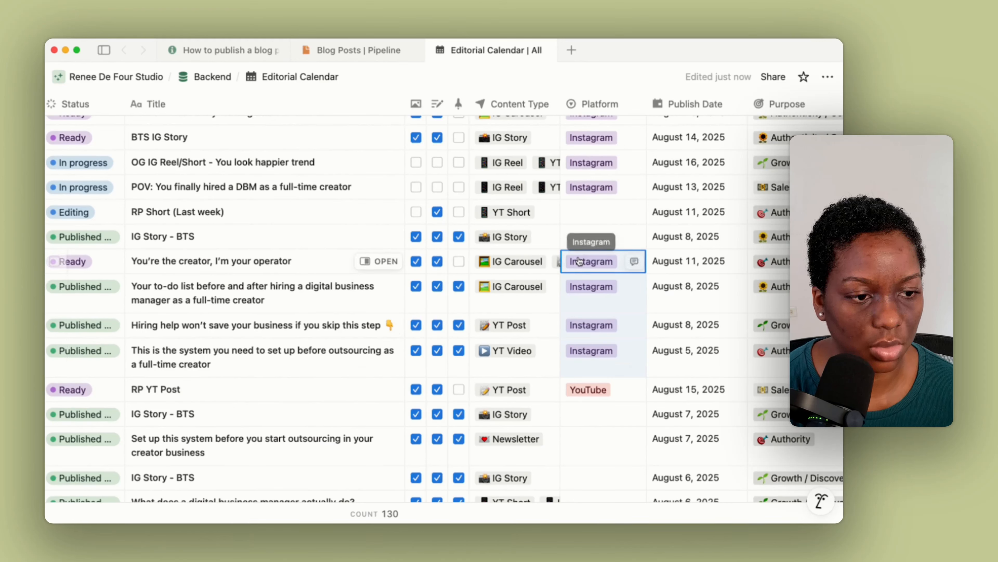
# Empty the Platform cells of the three entries directly below "You're the creator, I'm your operator".
pyautogui.click(579, 323)
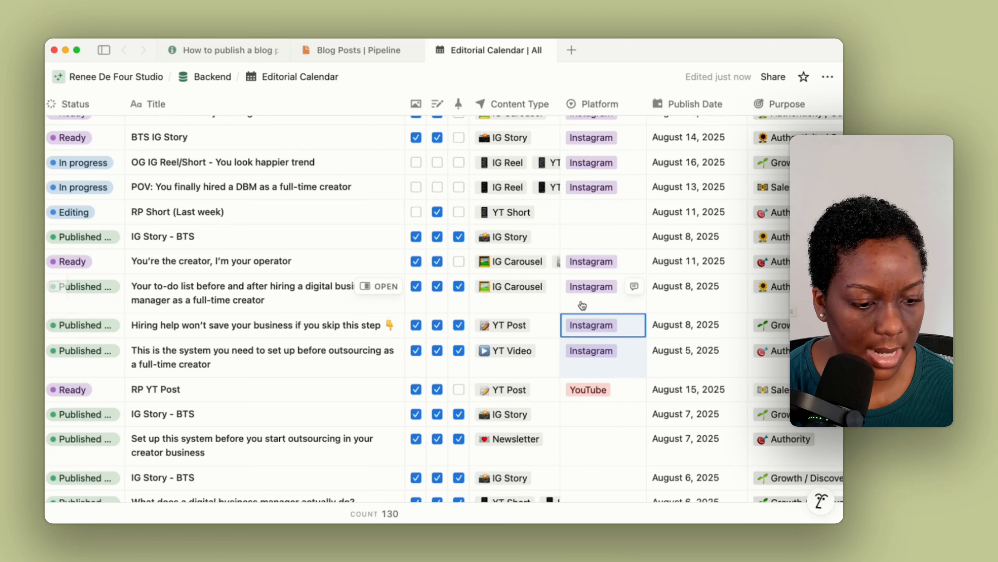
pyautogui.press('Escape')
pyautogui.press('Escape')
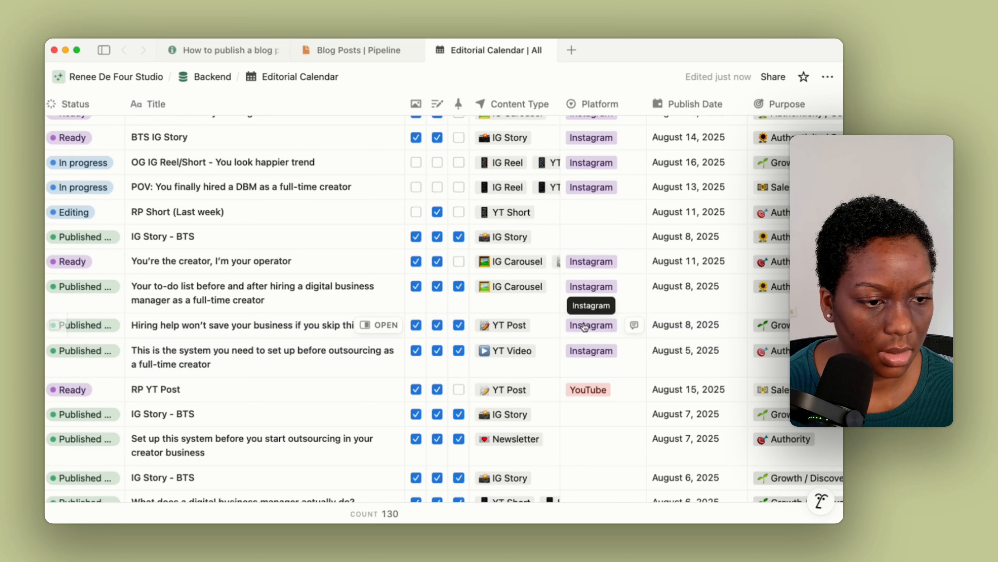
pyautogui.click(577, 326)
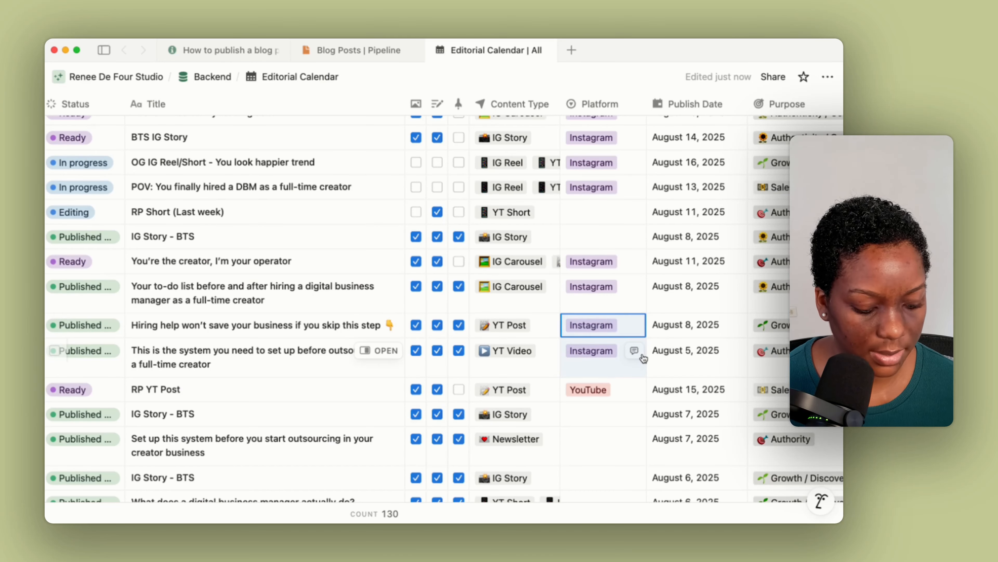
pyautogui.press('BackSpace')
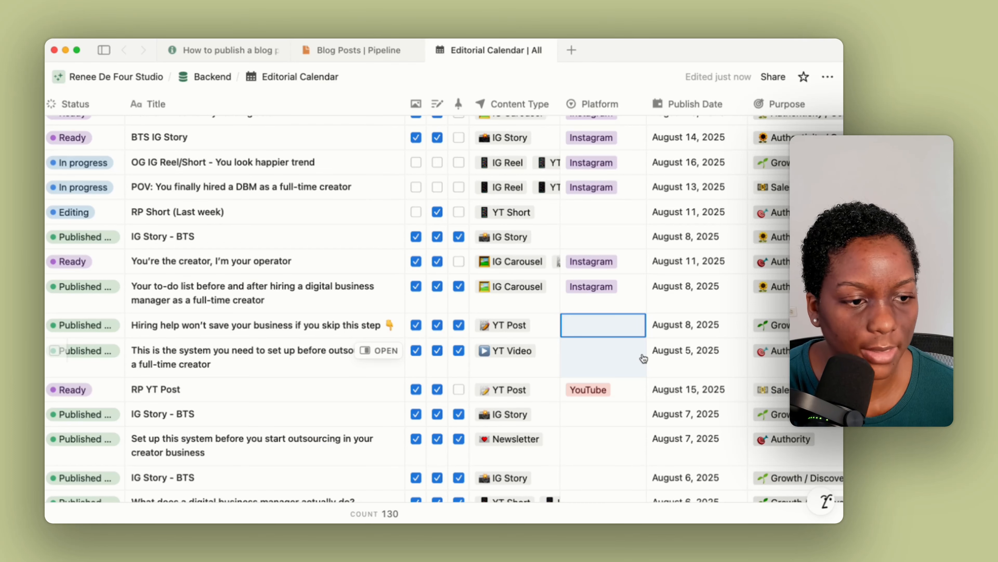
pyautogui.scroll(-1, 643, 359)
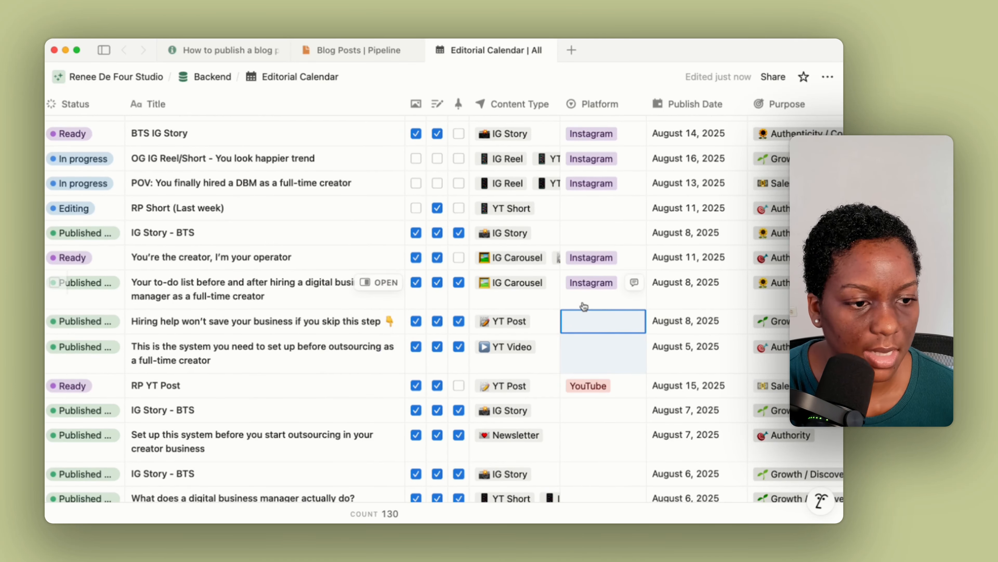
pyautogui.scroll(-1, 584, 307)
pyautogui.moveTo(578, 283); pyautogui.dragTo(597, 283)
pyautogui.press('cmd+c')
pyautogui.press('BackSpace')
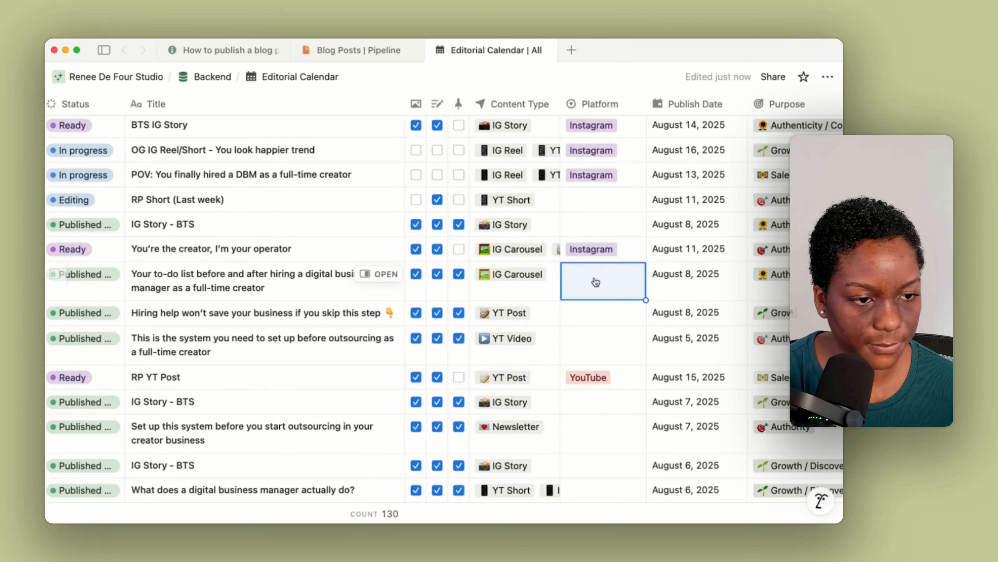
# Copy the Instagram Platform value from "You're the creator, I'm your operator" and paste it into the three entries below together.
pyautogui.click(581, 256)
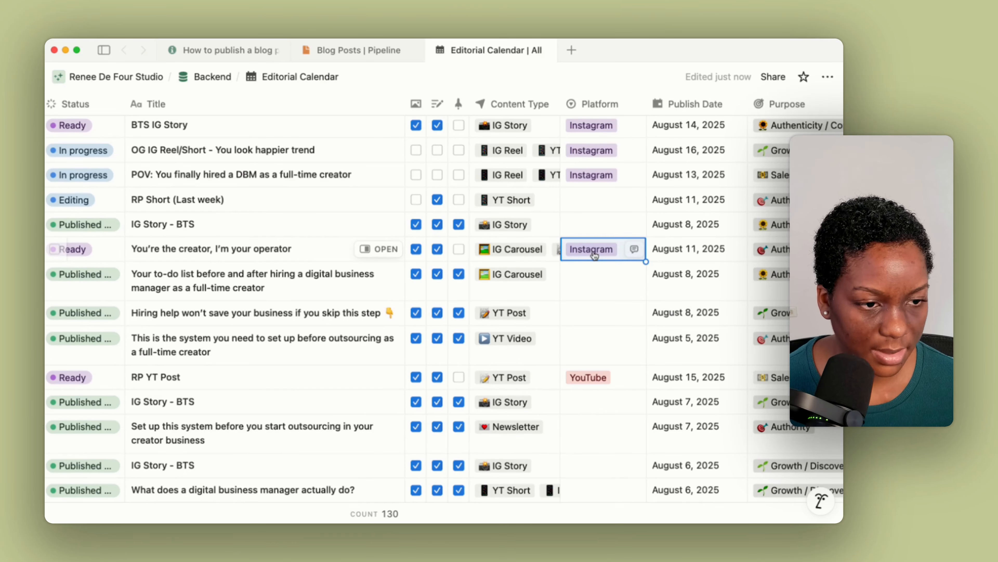
pyautogui.moveTo(593, 276); pyautogui.dragTo(591, 345)
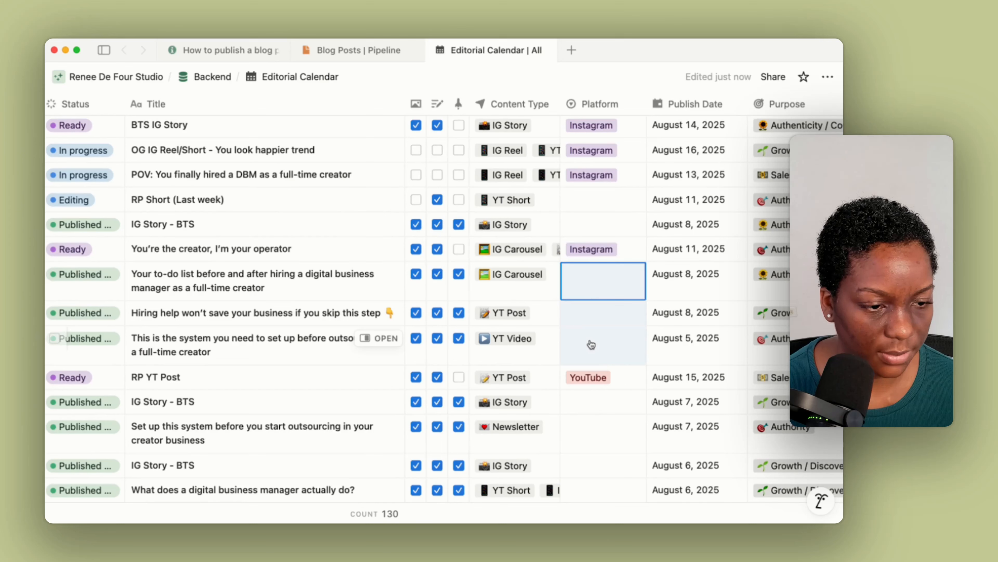
pyautogui.press('cmd+v')
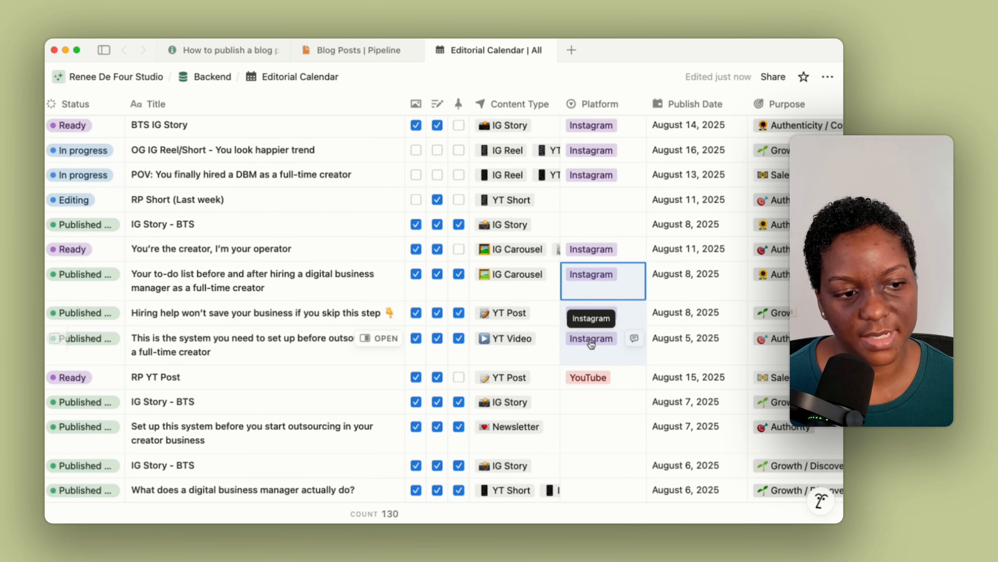
# Undo the multi-cell paste in the Platform column and return to the start of the calendar table.
pyautogui.press('cmd+z')
pyautogui.hscroll(-3, 592, 345)
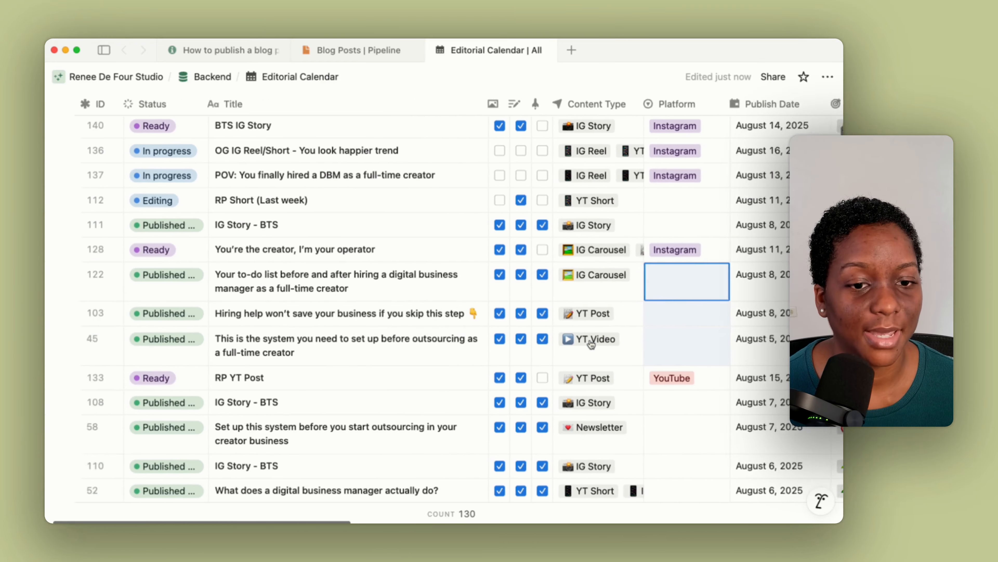
pyautogui.scroll(5, 592, 345)
pyautogui.scroll(3, 591, 345)
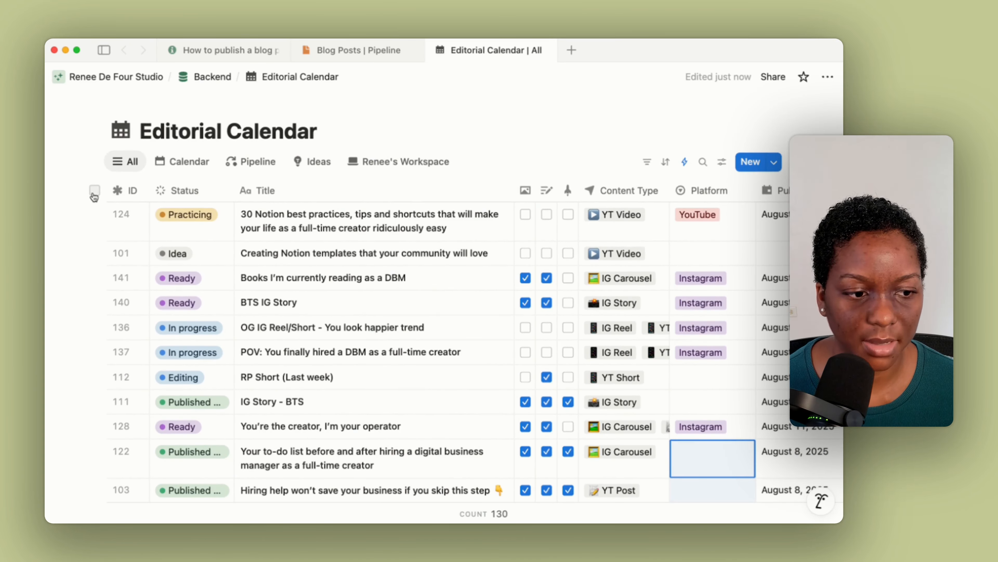
# Select the Editorial Calendar entries with IDs 122, 108, 110, 109, 107 and 115 together.
pyautogui.scroll(-6, 94, 197)
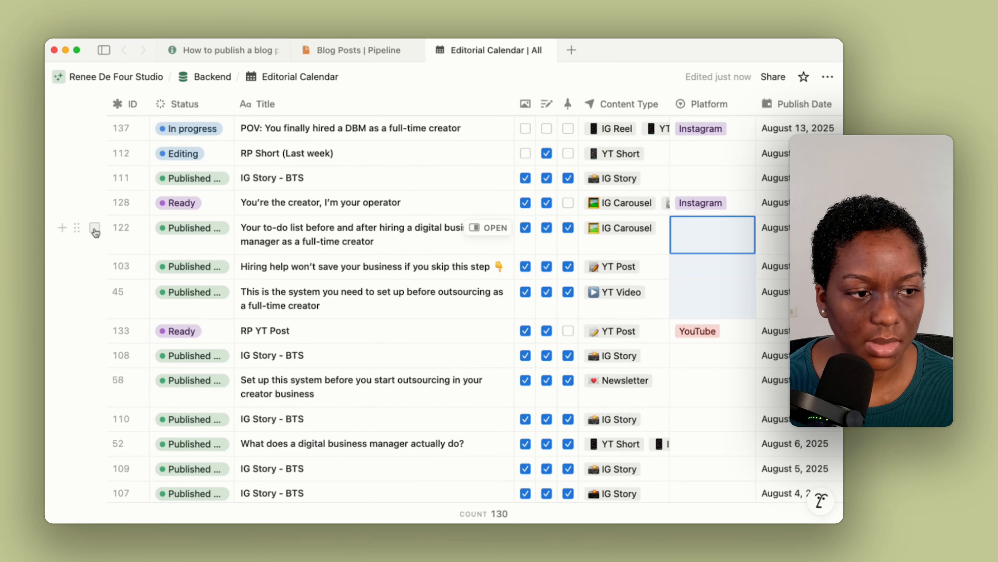
pyautogui.scroll(5, 94, 228)
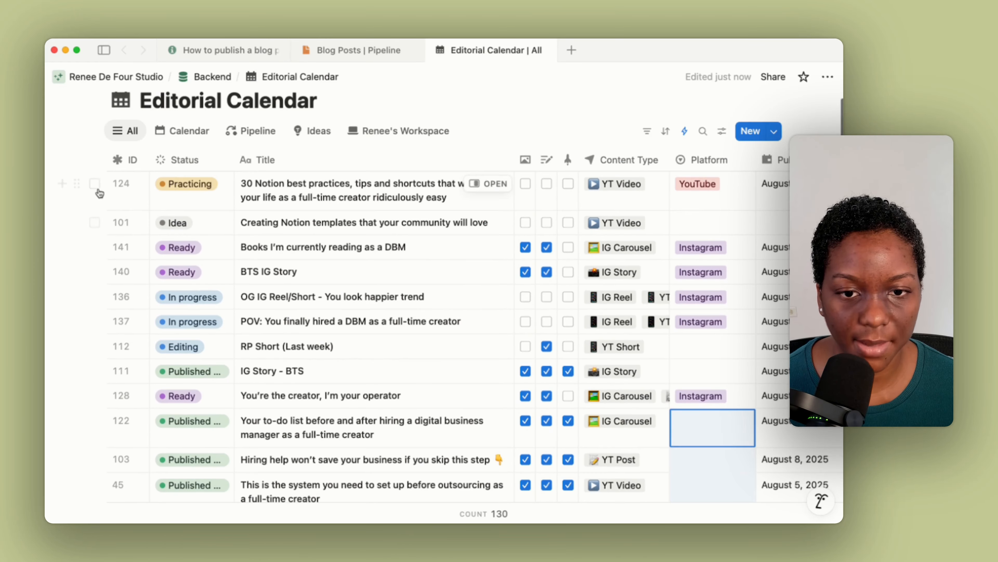
pyautogui.scroll(-5, 94, 244)
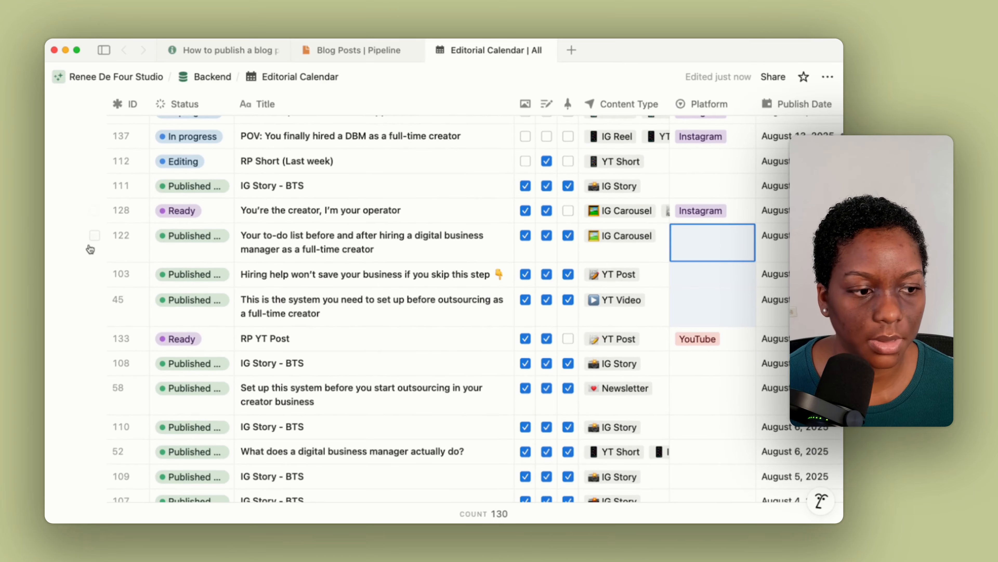
pyautogui.click(94, 236)
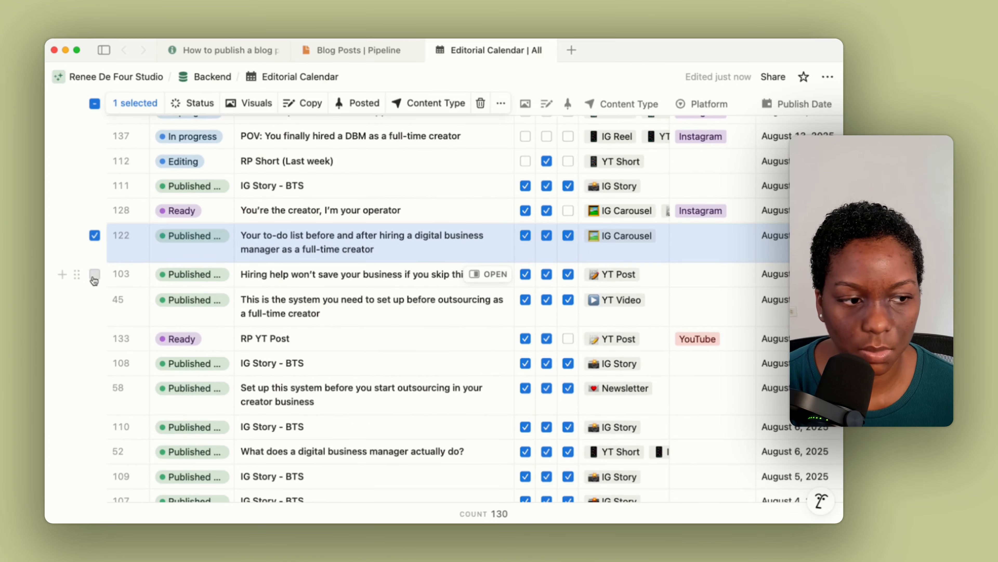
pyautogui.click(94, 277)
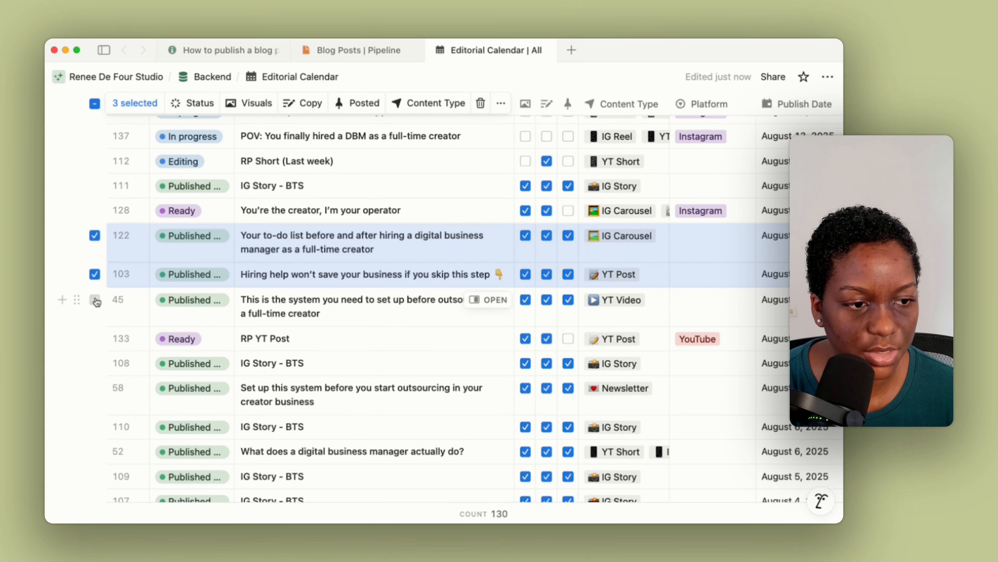
pyautogui.click(95, 301)
pyautogui.click(95, 274)
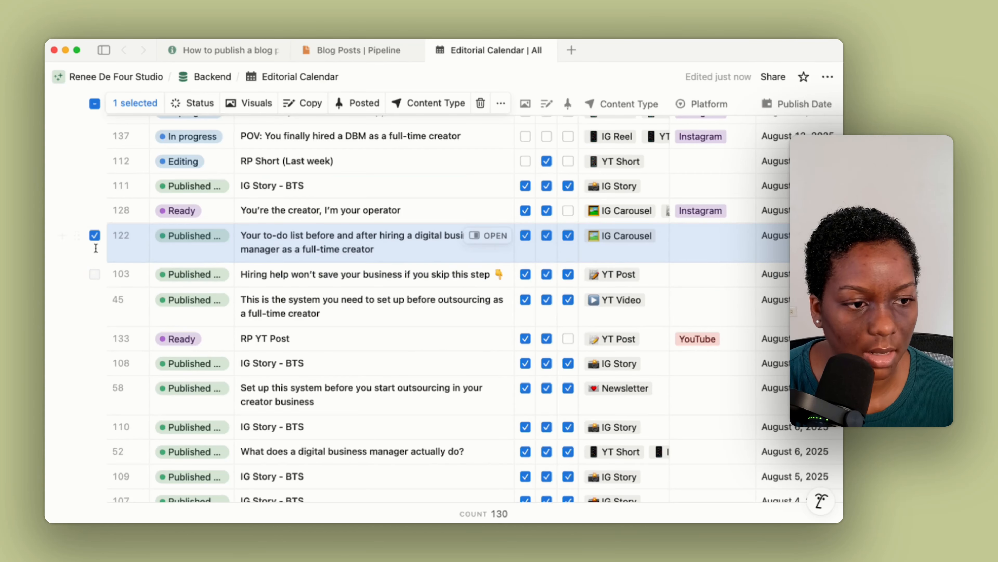
pyautogui.scroll(-3, 98, 251)
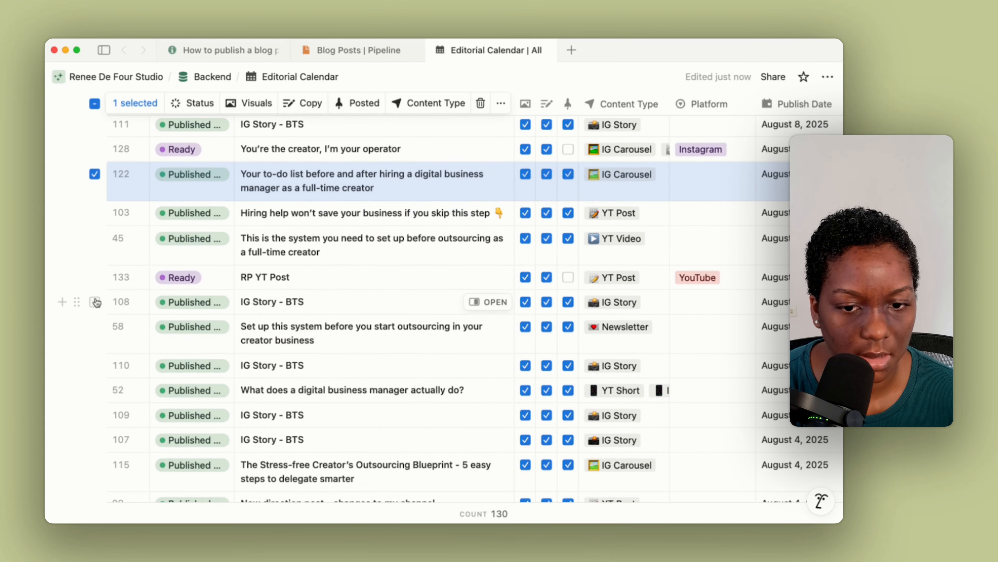
pyautogui.click(94, 302)
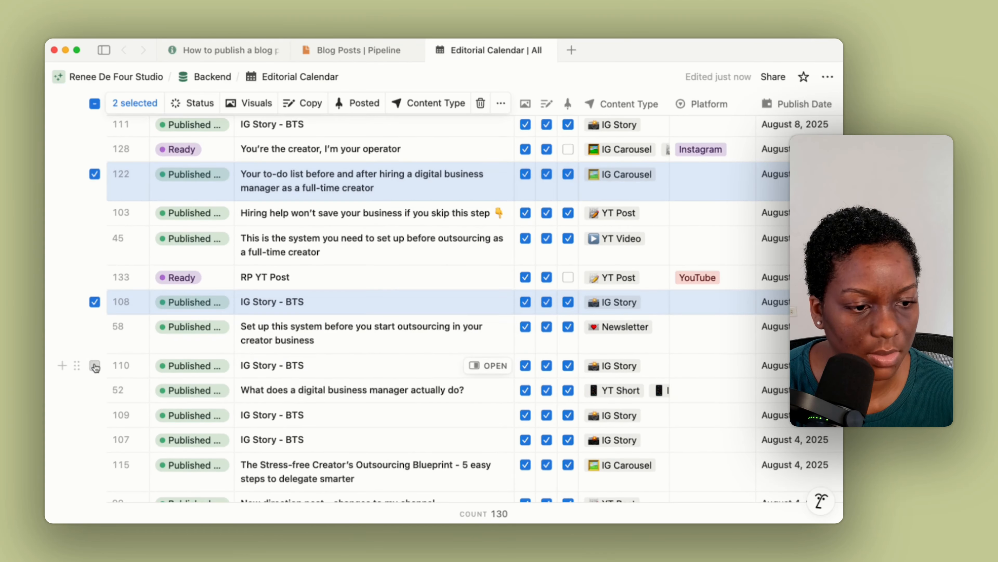
pyautogui.click(95, 366)
pyautogui.click(95, 441)
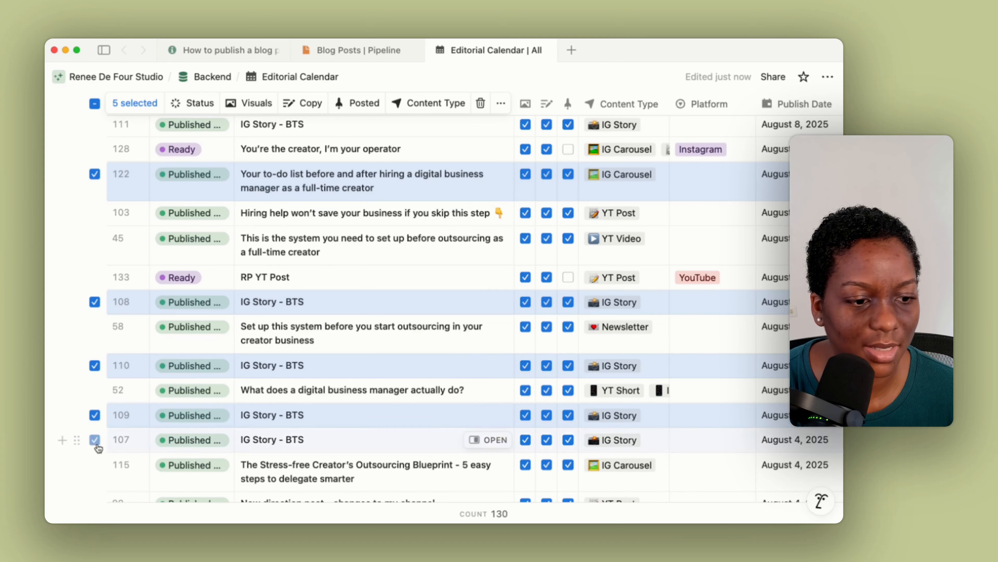
pyautogui.click(95, 466)
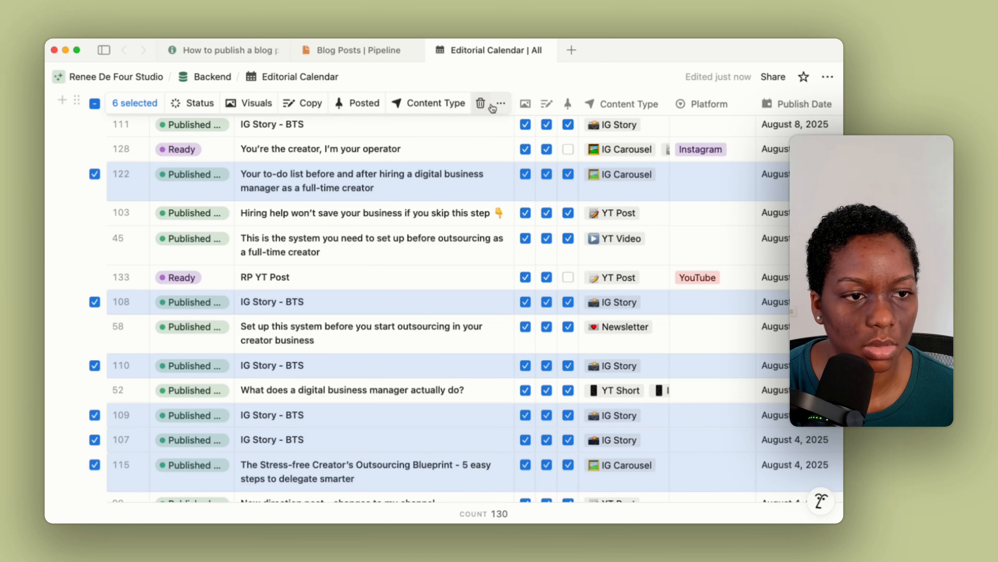
# Set the Platform property to Instagram for all six selected entries at once, then clear the selection.
pyautogui.click(501, 103)
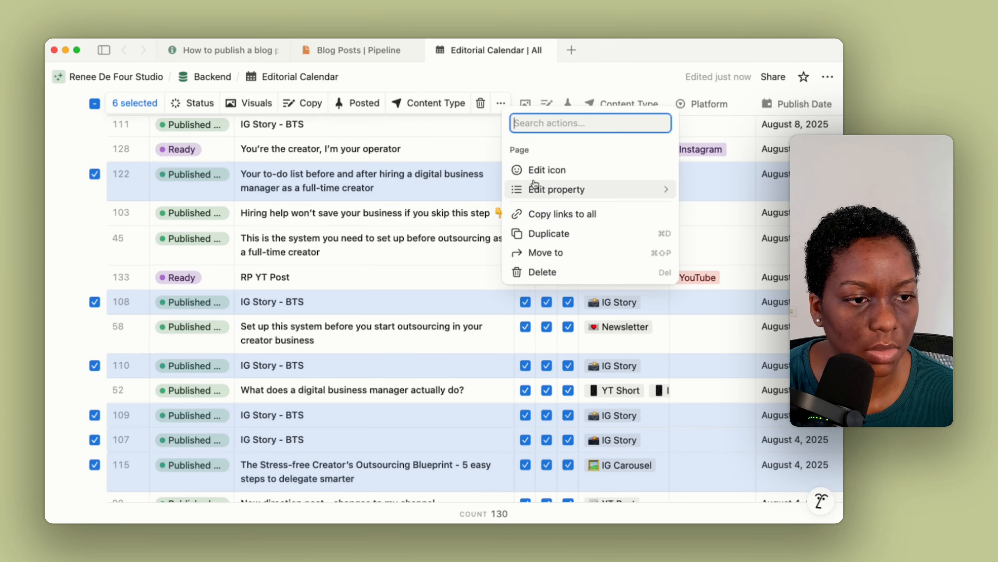
pyautogui.moveTo(537, 190)
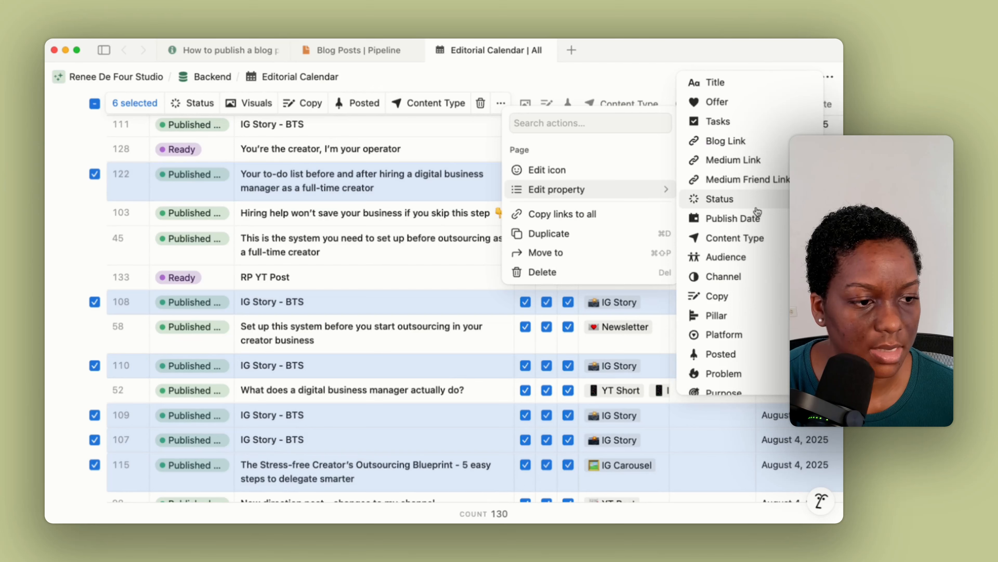
pyautogui.click(746, 335)
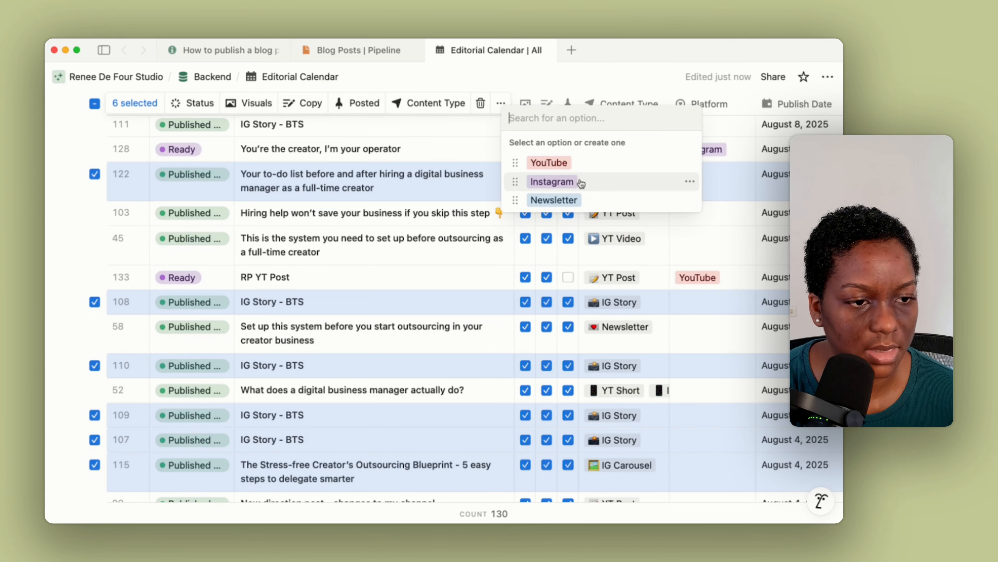
pyautogui.click(552, 182)
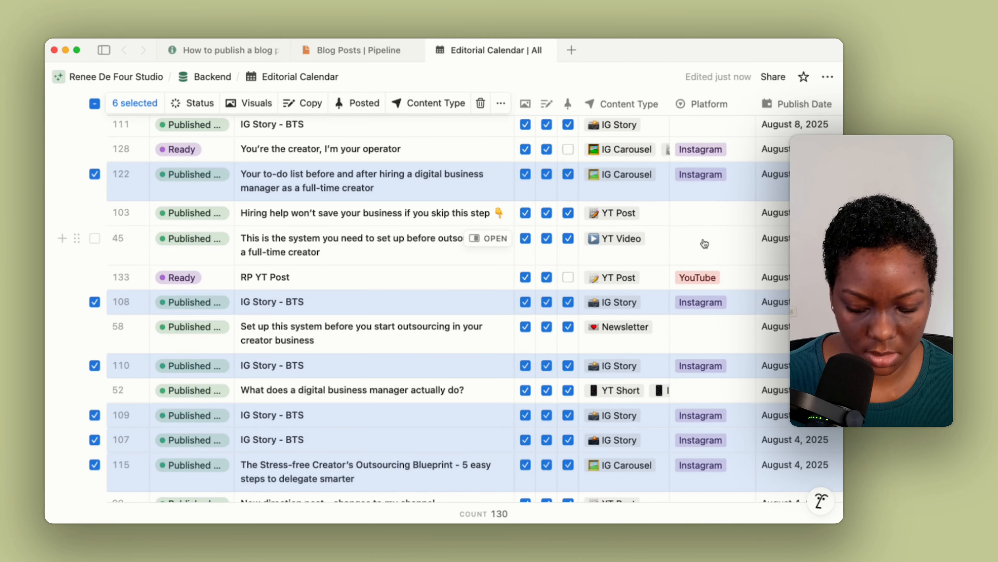
pyautogui.press('Escape')
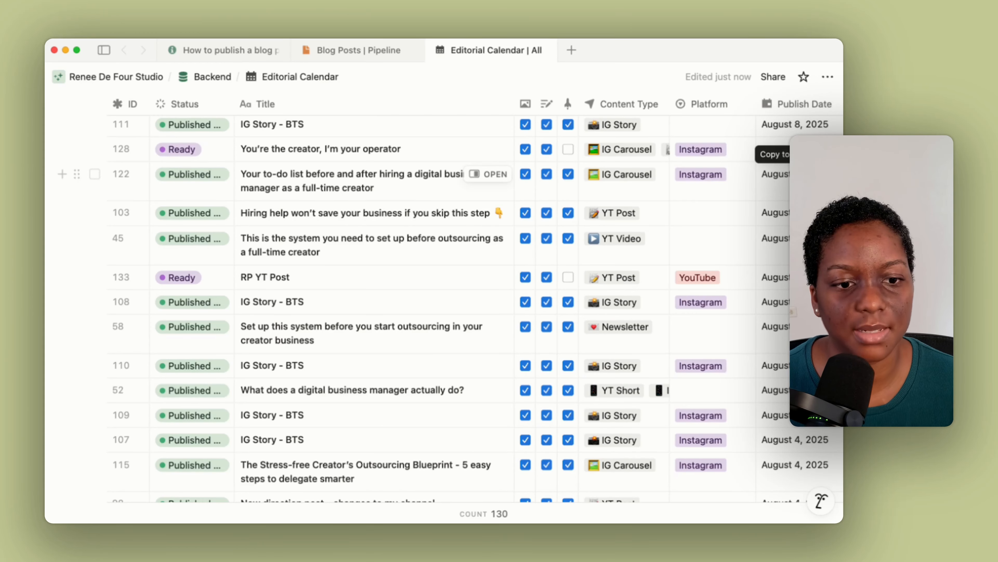
# Open "POV: You finally hired a DBM as a full-time creator" in side peek and browse two entries forward and back.
pyautogui.scroll(10, 477, 358)
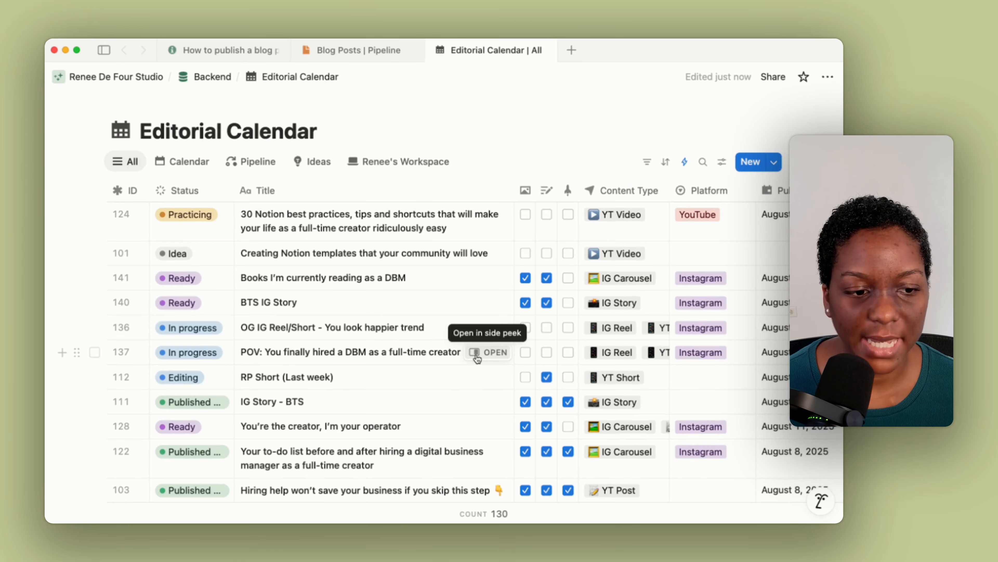
pyautogui.click(476, 355)
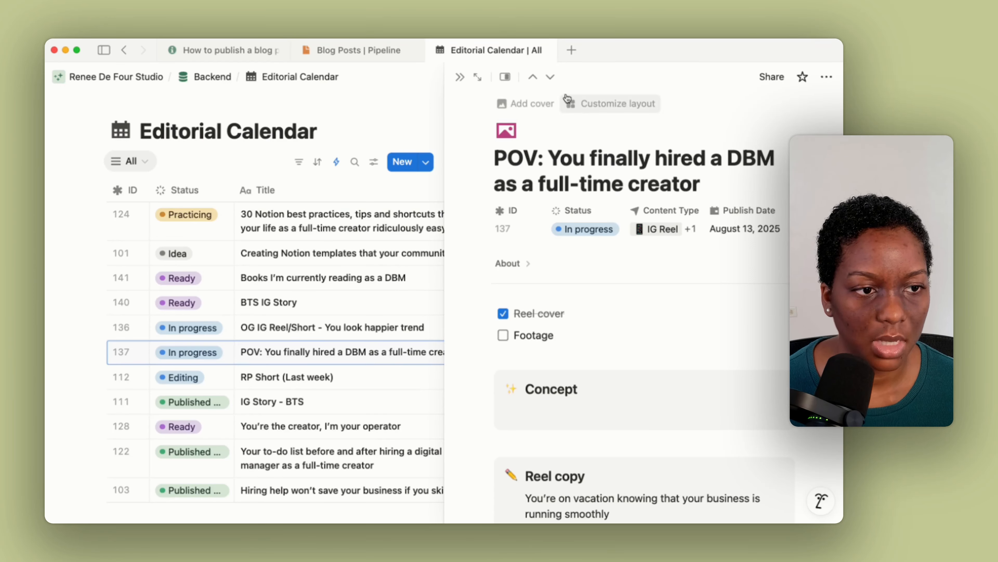
pyautogui.click(549, 78)
pyautogui.click(550, 78)
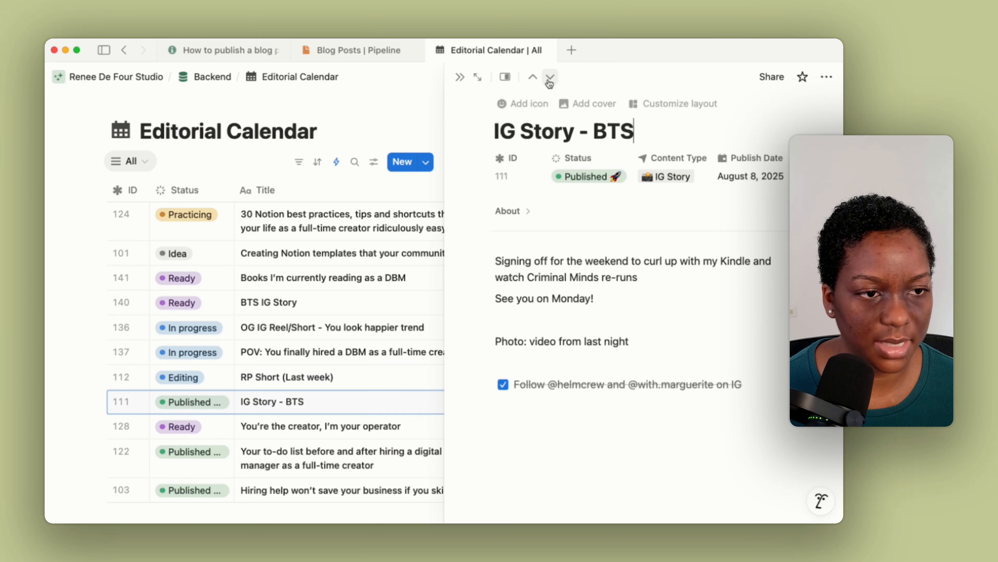
pyautogui.click(533, 81)
pyautogui.click(534, 80)
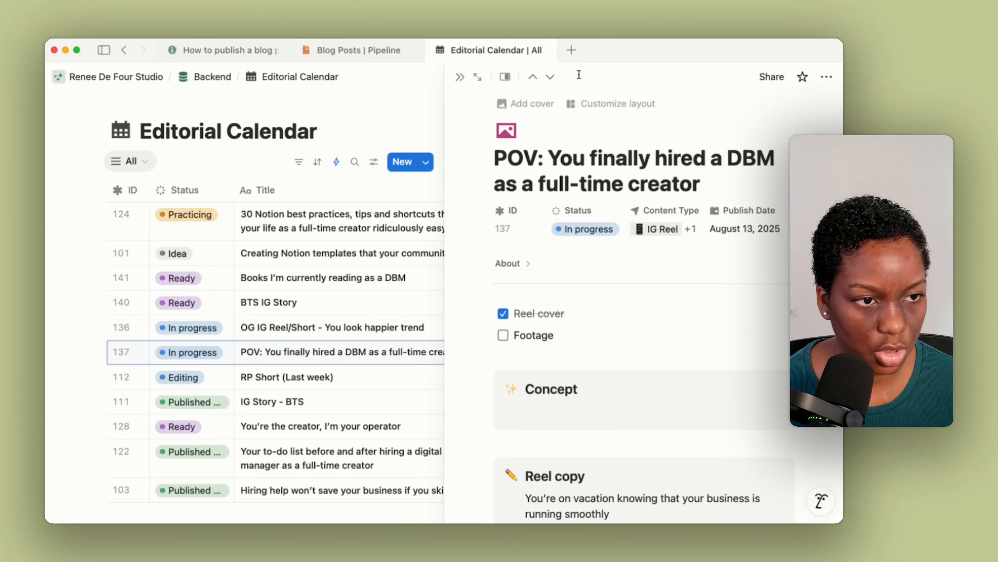
# Browse the side peek forward, entry by entry, to "This is the system you need to set up before outsourcing as a full-time creator".
pyautogui.hotkey('ctrl', 'shift', 'j')
pyautogui.hotkey('ctrl', 'shift', 'j')
pyautogui.hotkey('ctrl', 'shift', 'j')
pyautogui.hotkey('ctrl', 'shift', 'j')
pyautogui.hotkey('ctrl', 'shift', 'j')
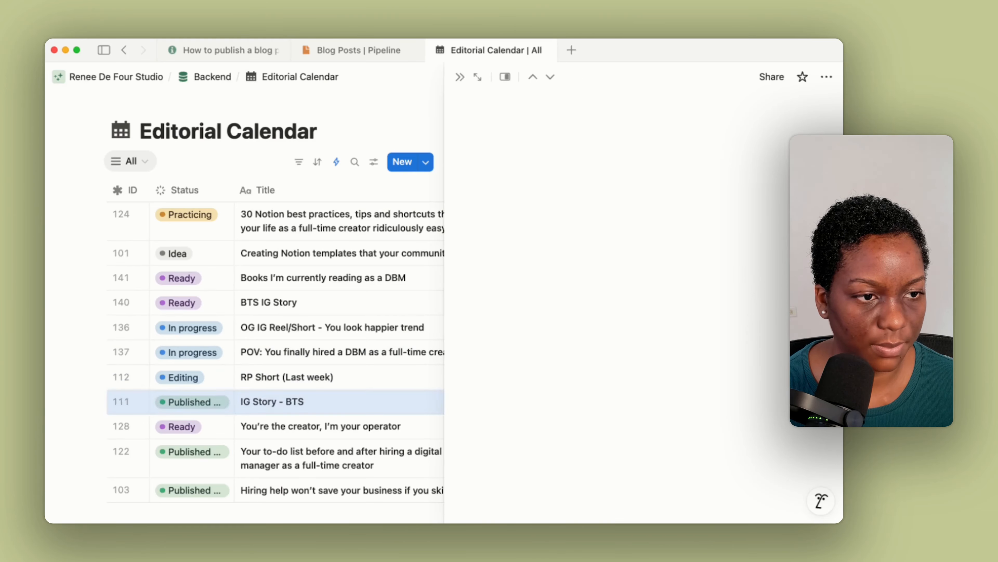
pyautogui.hotkey('ctrl', 'shift', 'j')
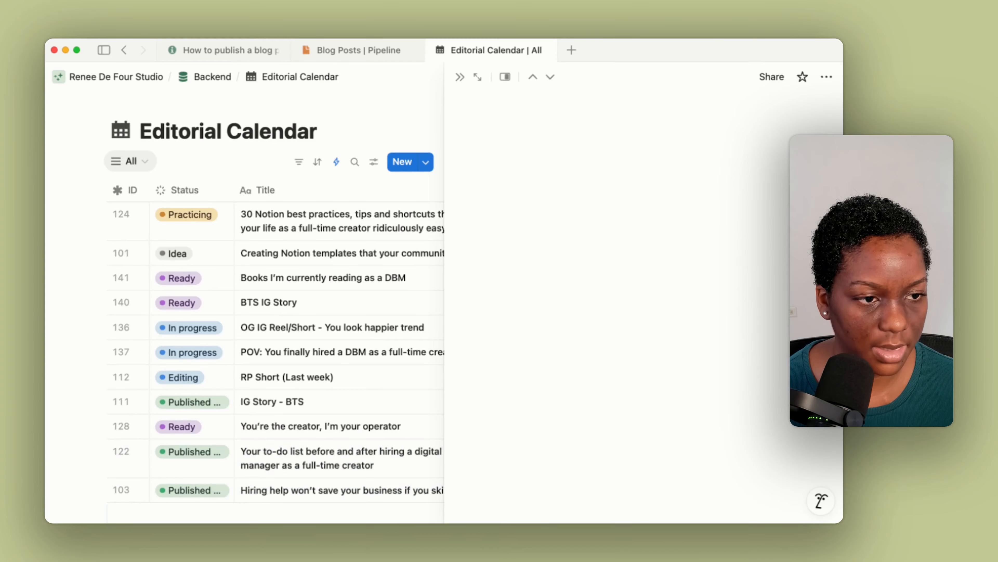
# Browse the side peek back up through the entries to "Creating Notion templates that your community will love".
pyautogui.hotkey('ctrl', 'shift', 'k')
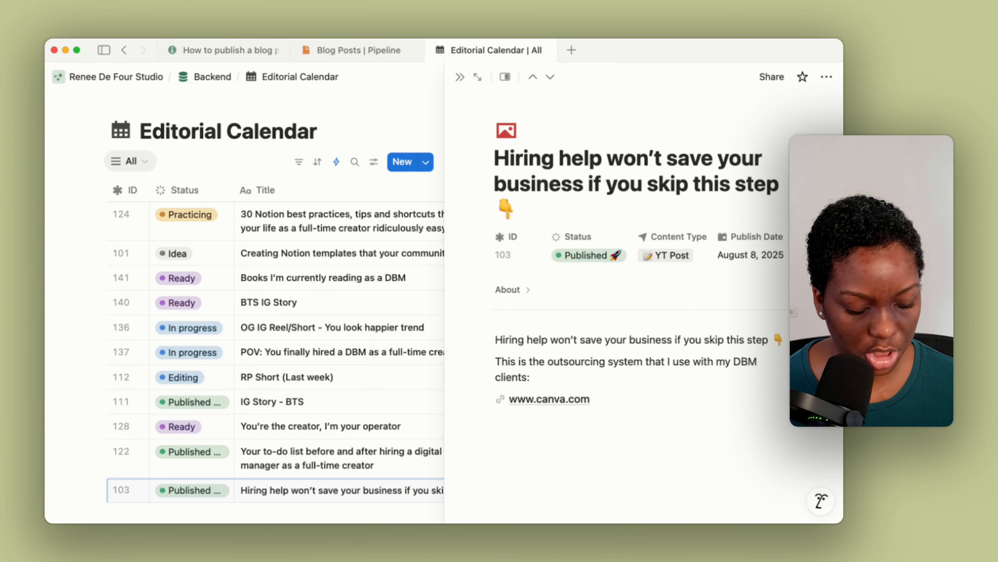
pyautogui.hotkey('ctrl', 'shift', 'k')
pyautogui.hotkey('ctrl', 'shift', 'k')
pyautogui.hotkey('ctrl', 'shift', 'k')
pyautogui.hotkey('ctrl', 'shift', 'k')
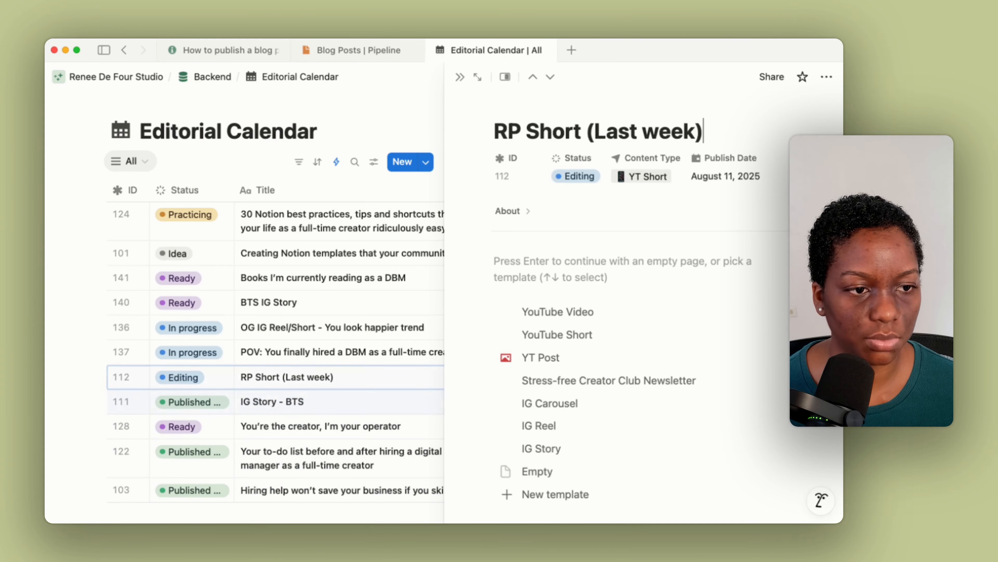
pyautogui.hotkey('ctrl', 'shift', 'k')
pyautogui.hotkey('ctrl', 'shift', 'k')
pyautogui.hotkey('ctrl', 'shift', 'k')
pyautogui.hotkey('ctrl', 'shift', 'k')
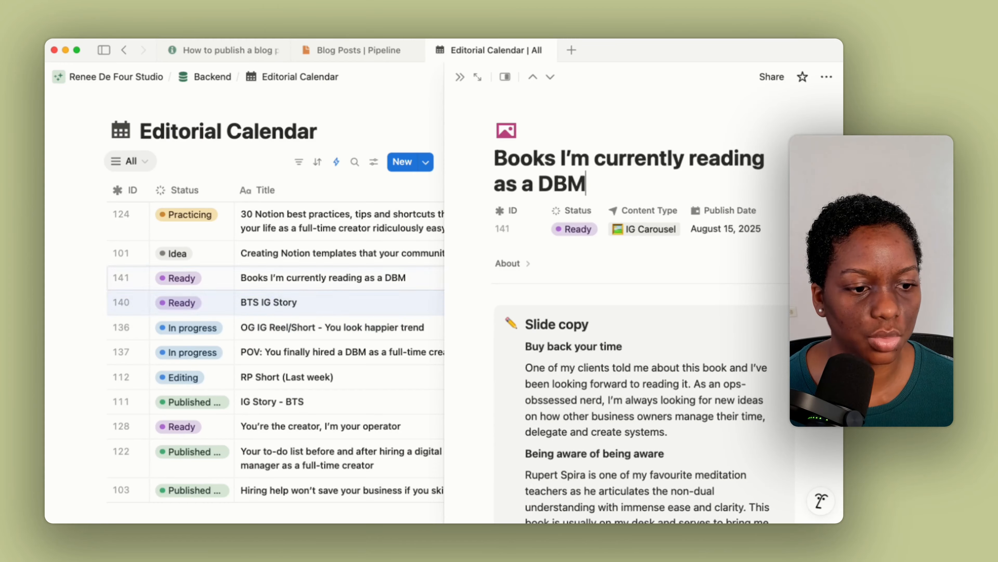
pyautogui.hotkey('ctrl', 'shift', 'k')
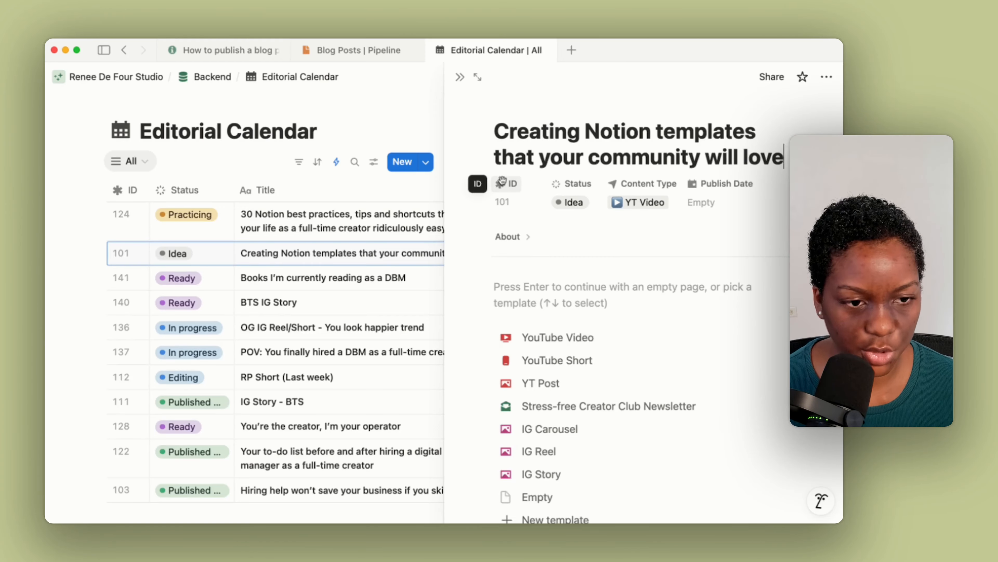
# Search the workspace for "home" and open the studio's own Home page from the results.
pyautogui.press('super+k')
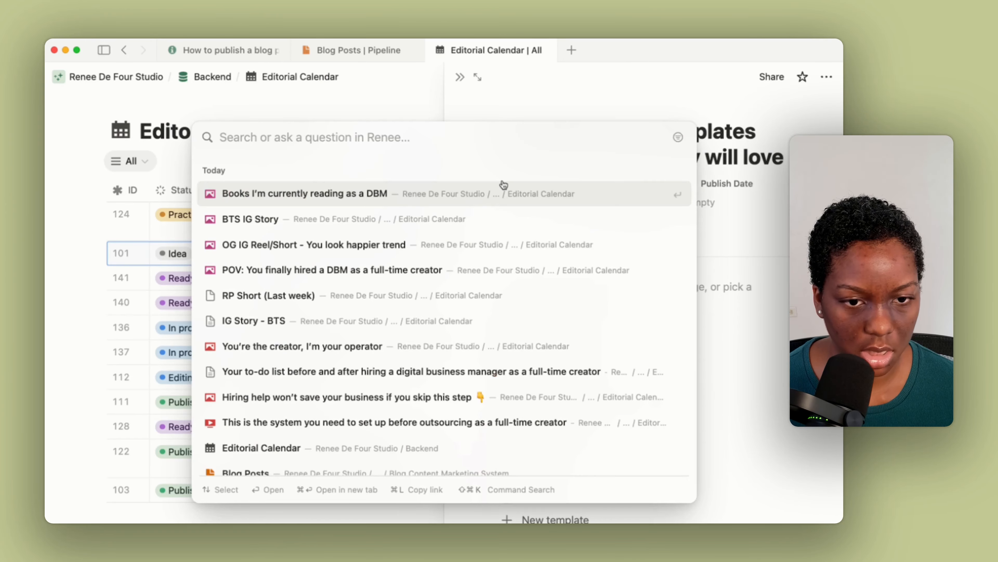
pyautogui.write('home')
pyautogui.press('Down')
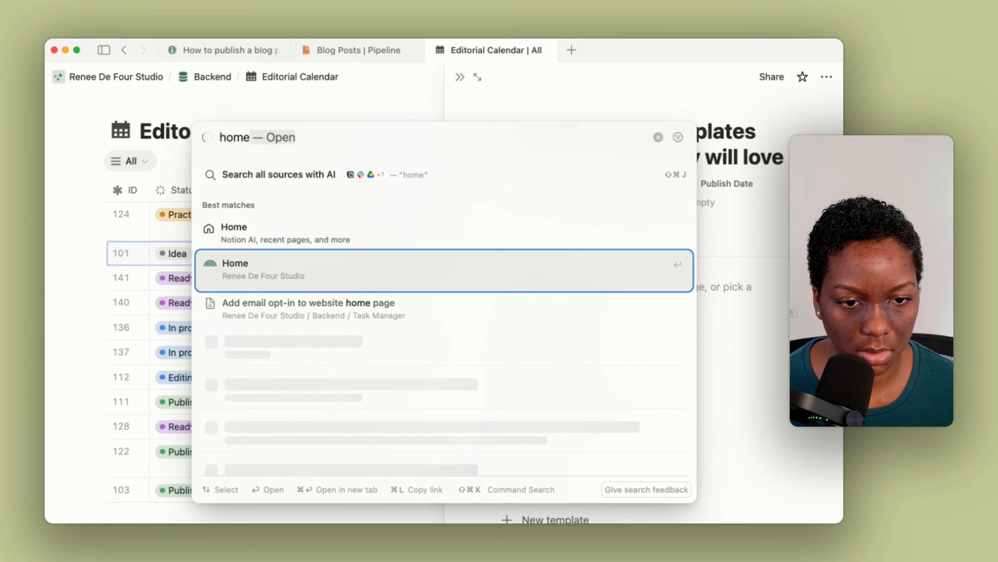
pyautogui.press('Return')
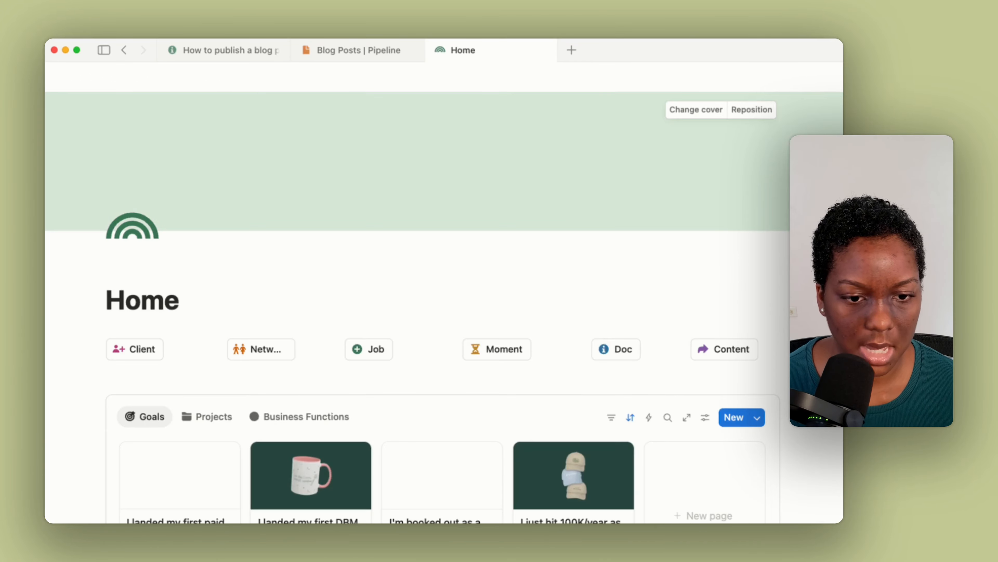
# Switch the Home page's tasks database block to the Online Presence view and go to the end of its list.
pyautogui.scroll(-10, 576, 247)
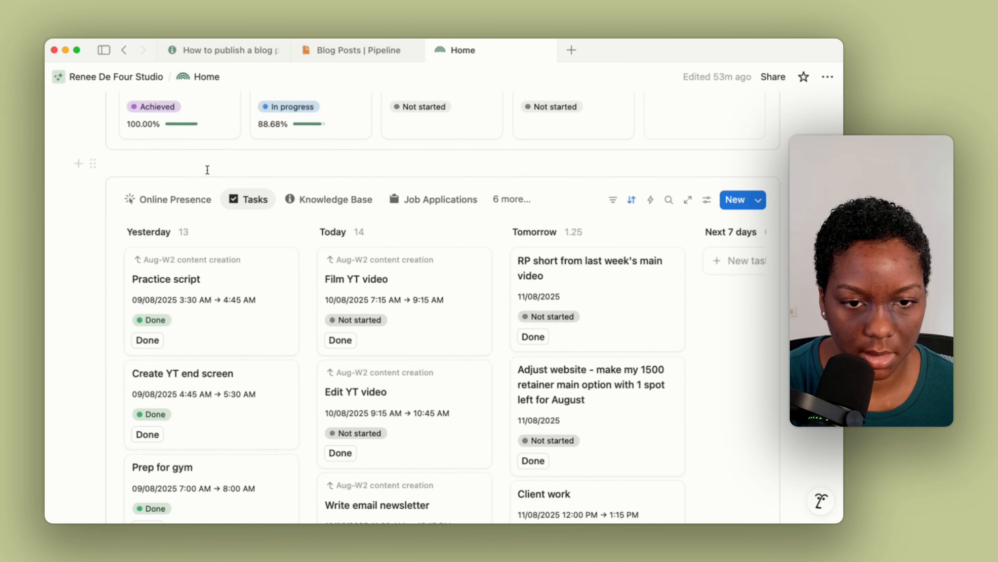
pyautogui.click(190, 201)
pyautogui.scroll(-8, 261, 200)
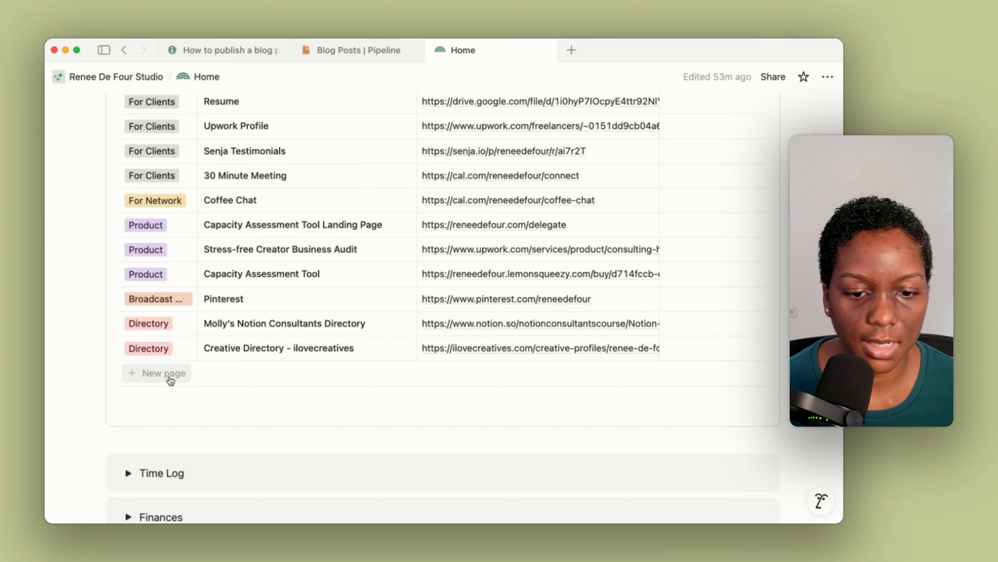
# Add three new entries titled "Link" at the end of the Online Presence table.
pyautogui.click(171, 380)
pyautogui.write('Link')
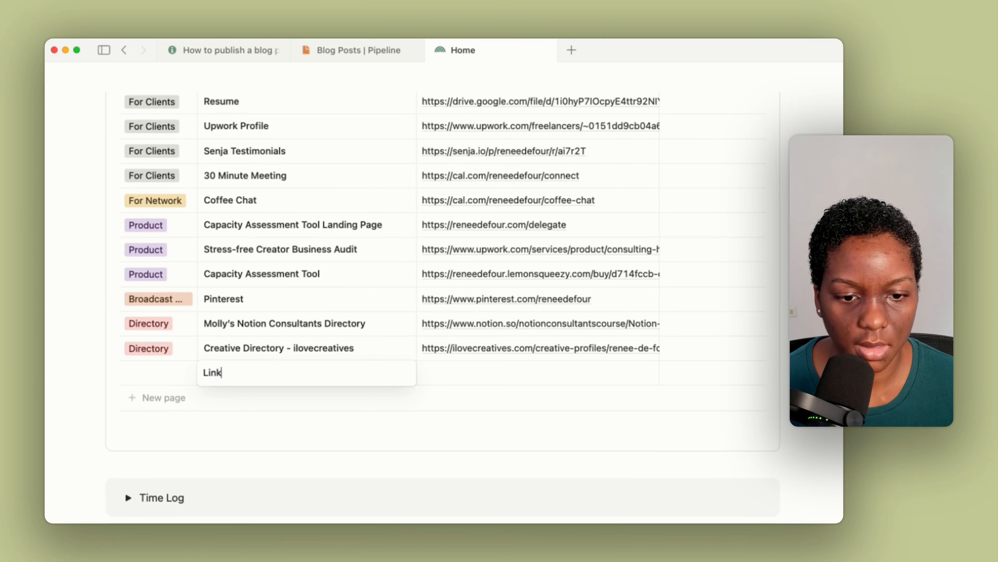
pyautogui.press('Escape')
pyautogui.click(153, 400)
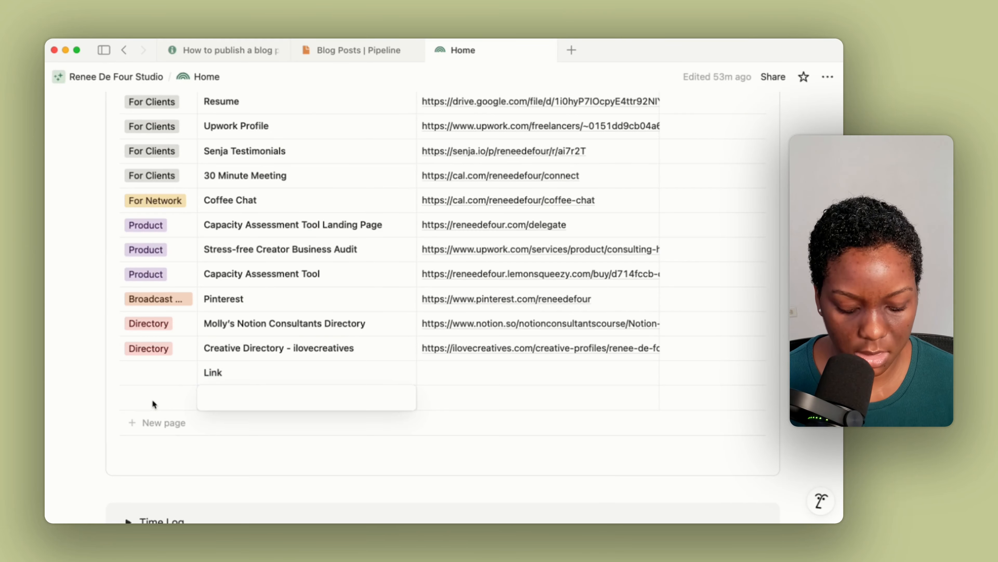
pyautogui.write('Link')
pyautogui.press('Escape')
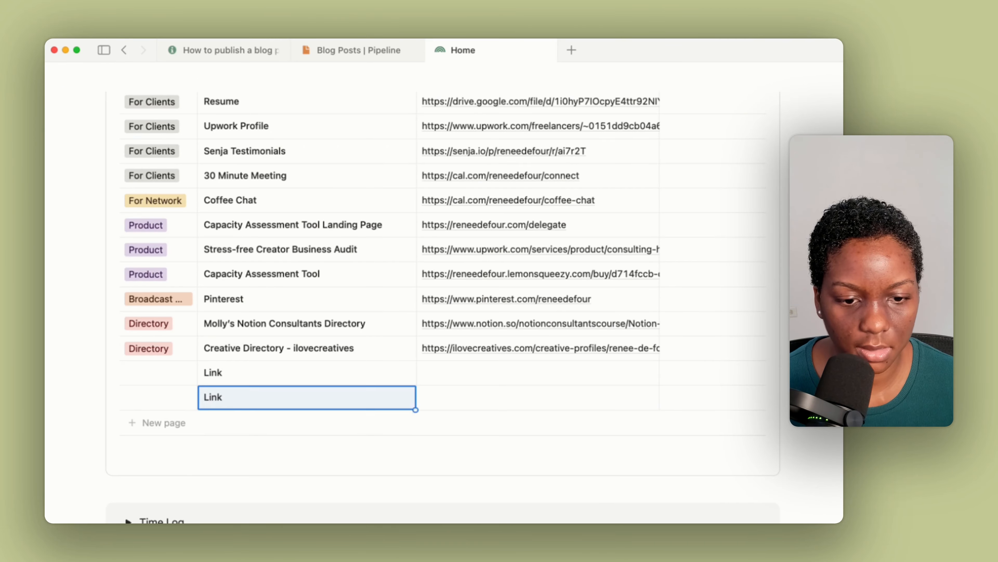
pyautogui.click(148, 417)
pyautogui.write('Link')
pyautogui.press('Escape')
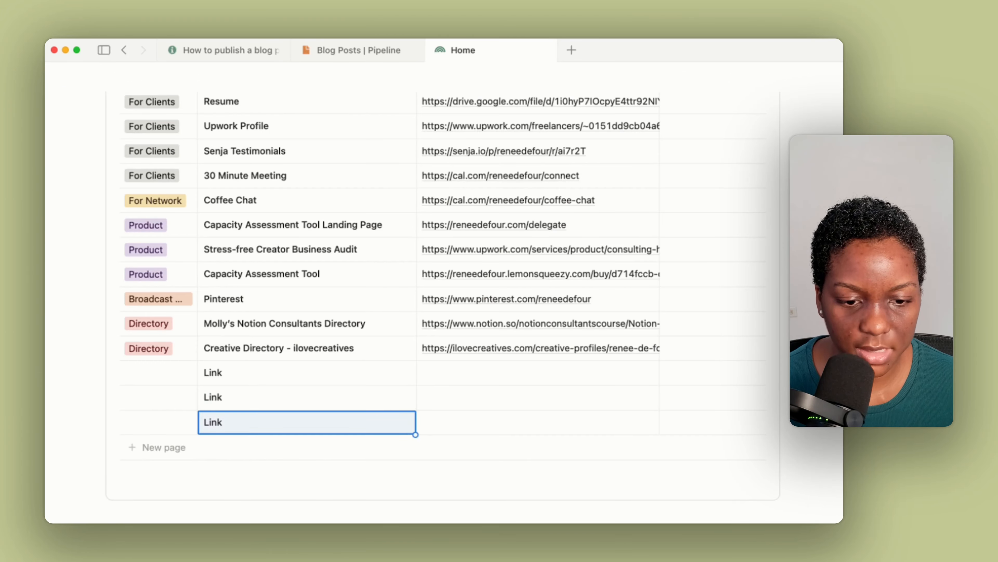
pyautogui.scroll(-1, 441, 307)
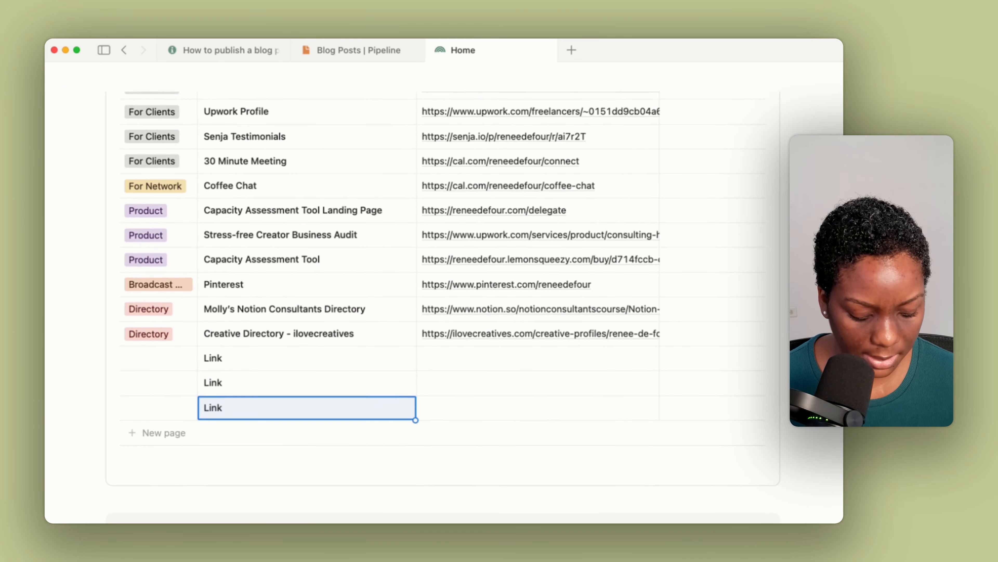
# Add three more entries titled "Link" at the end of the Online Presence table.
pyautogui.hotkey('shift', 'Return')
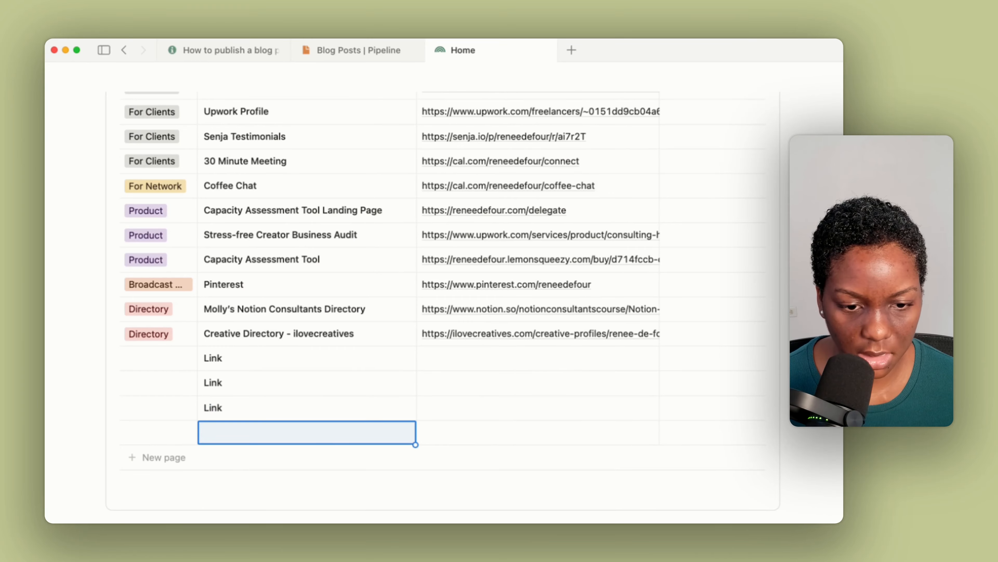
pyautogui.write('L')
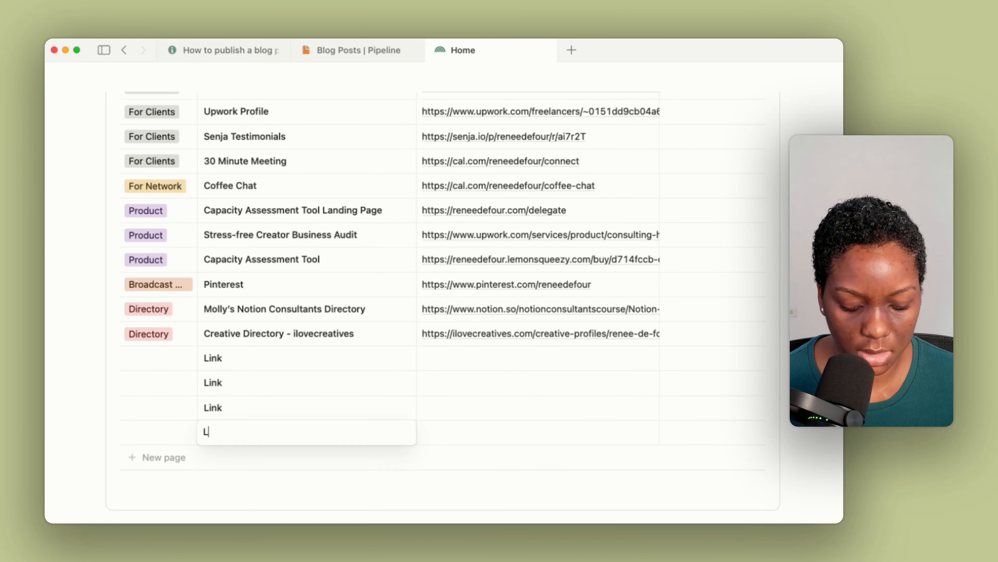
pyautogui.write('ink')
pyautogui.press('Return')
pyautogui.hotkey('shift', 'Return')
pyautogui.write('L')
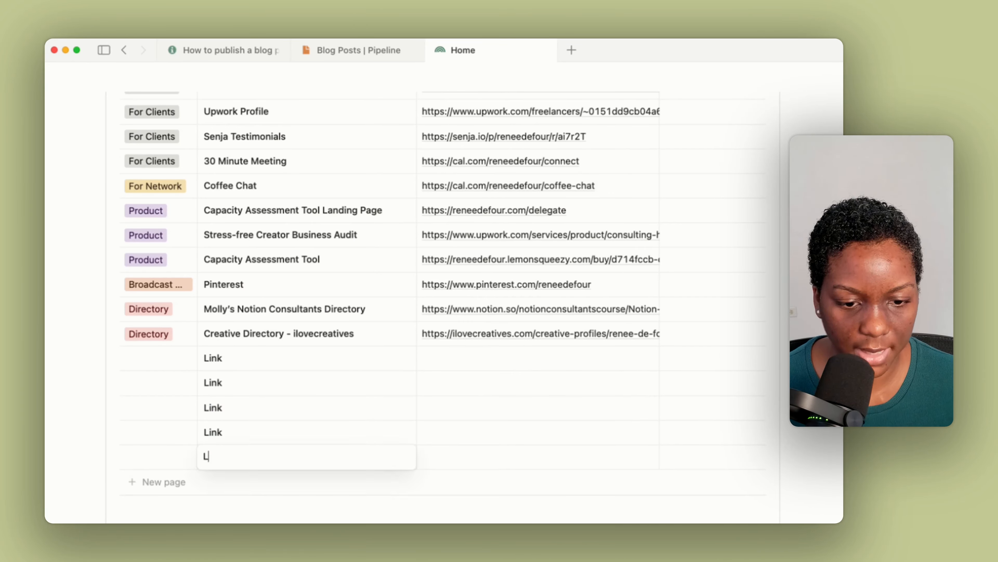
pyautogui.write('ink')
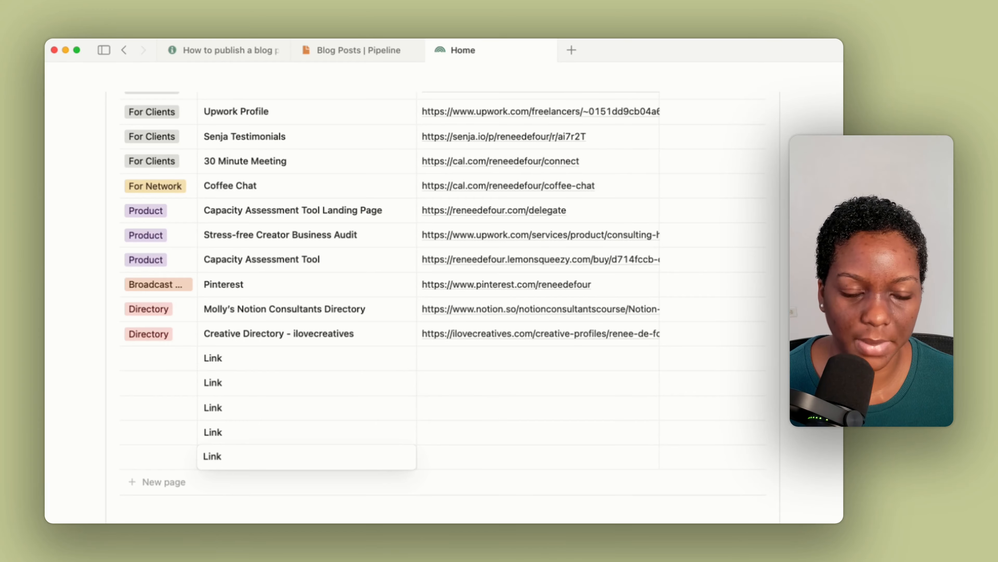
pyautogui.press('Return')
pyautogui.hotkey('shift', 'Return')
pyautogui.write('Link')
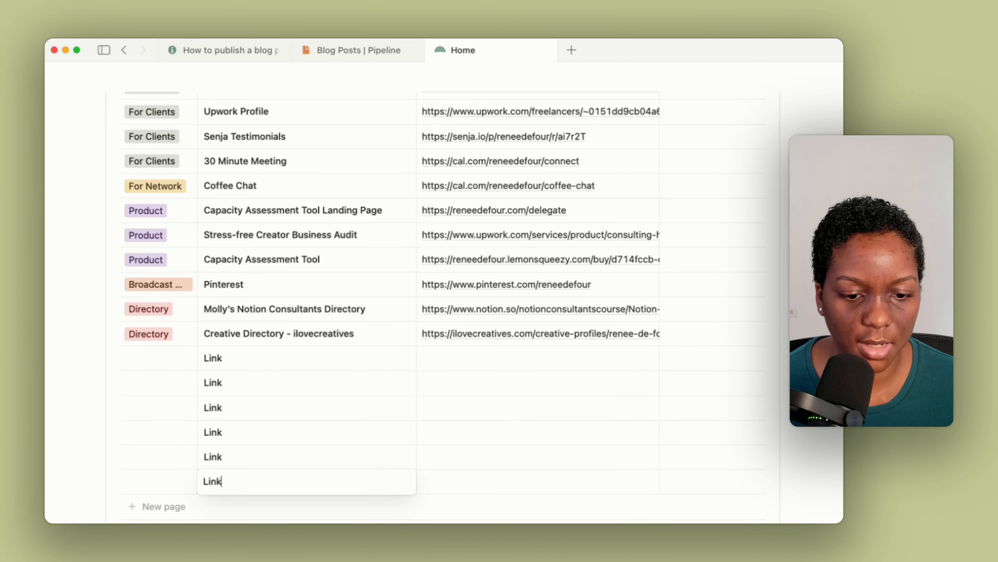
pyautogui.press('Return')
# Select all six "Link" entries at the end of the Online Presence table and move them to the trash.
pyautogui.scroll(-2, 405, 275)
pyautogui.scroll(-2, 107, 266)
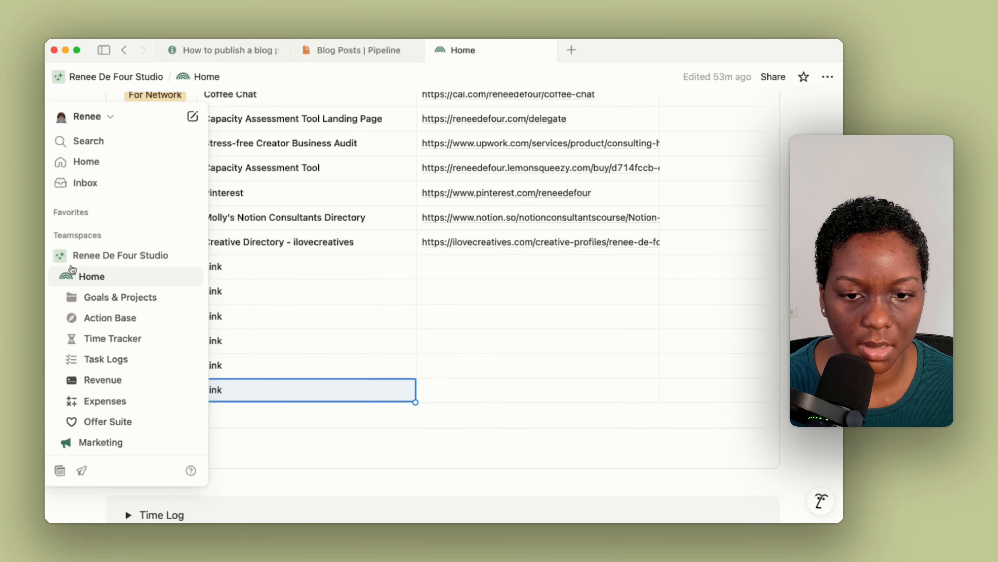
pyautogui.click(108, 267)
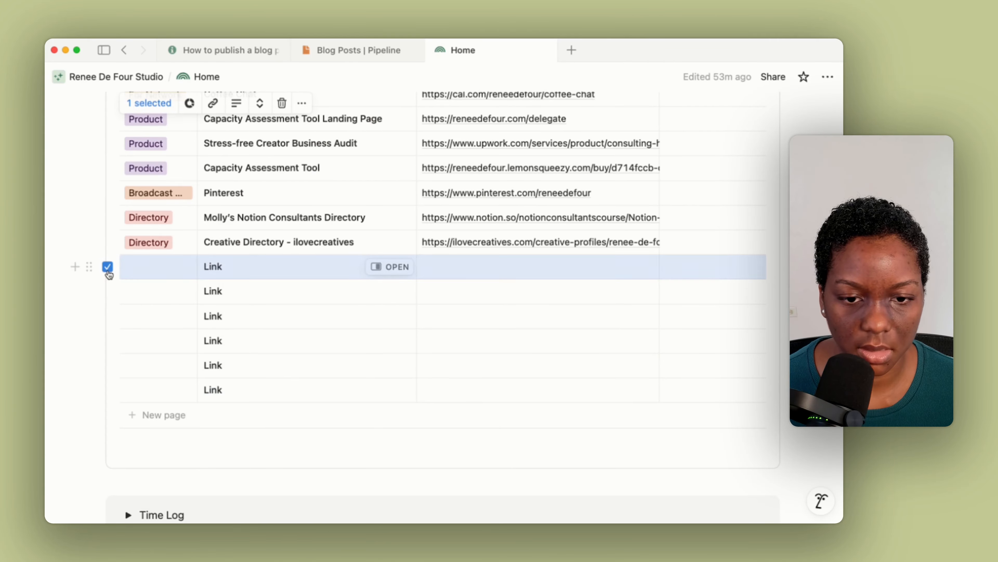
pyautogui.click(108, 291)
pyautogui.click(107, 317)
pyautogui.click(108, 340)
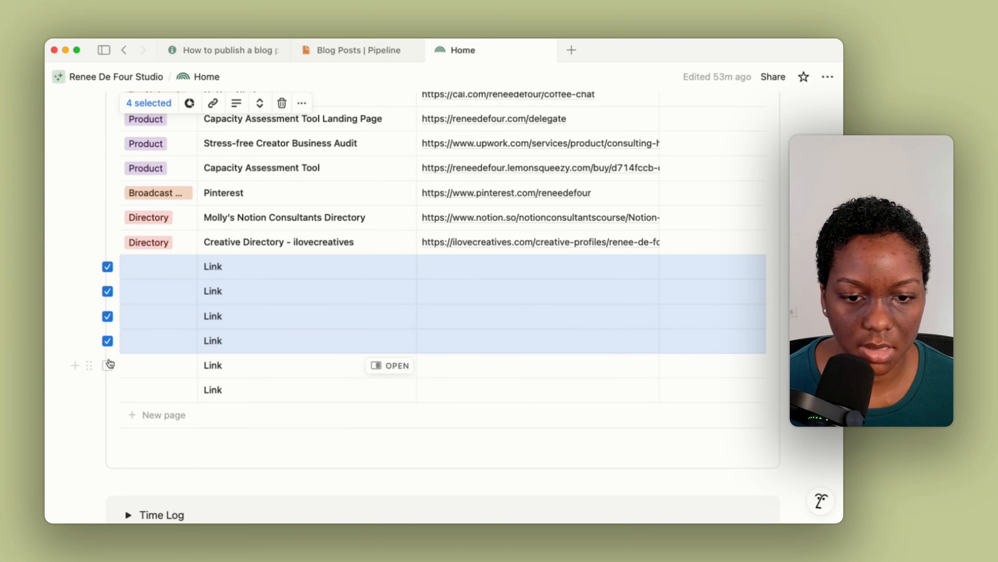
pyautogui.click(108, 365)
pyautogui.click(107, 389)
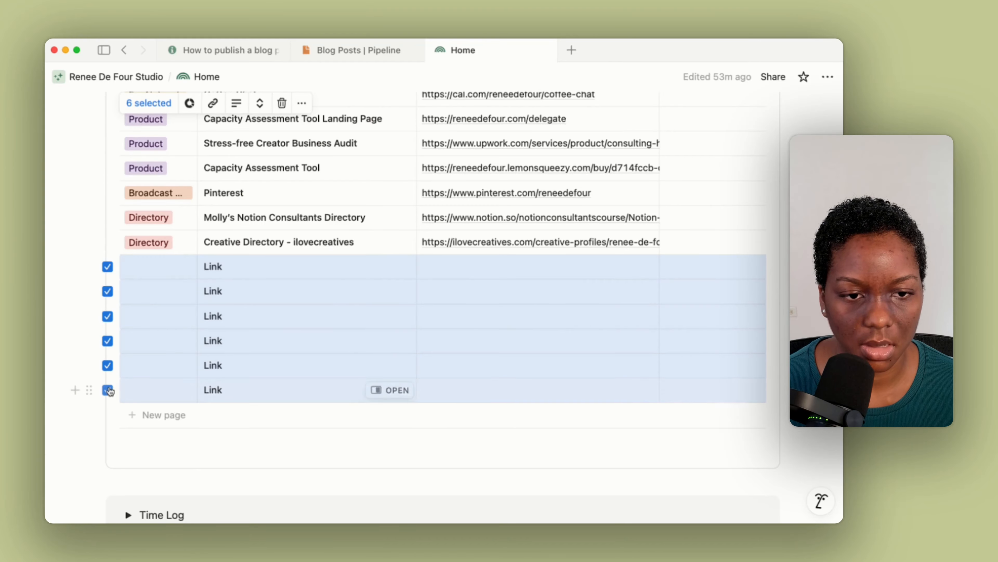
pyautogui.click(281, 103)
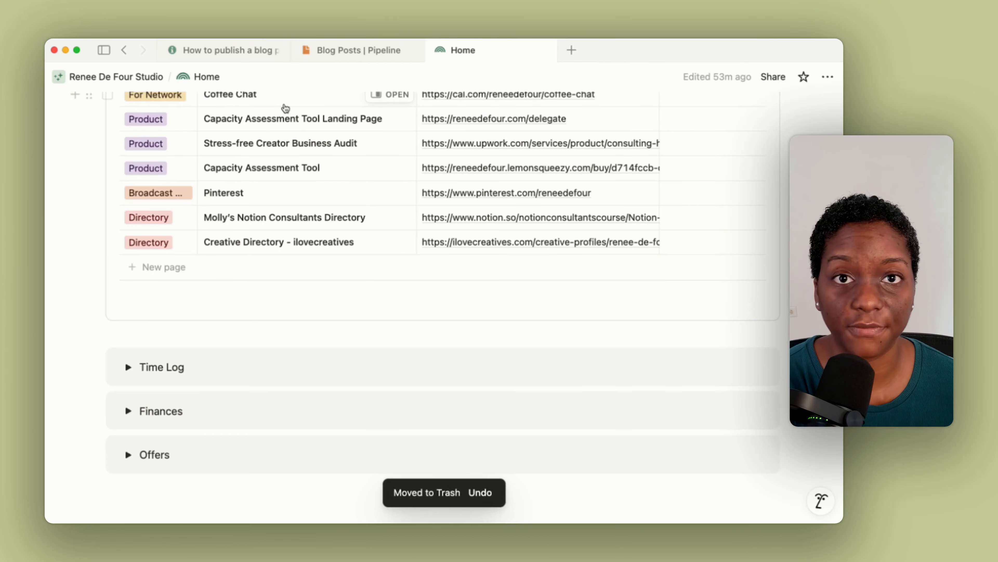
# Switch the Home page's database block from Online Presence to the Marketing calendar view.
pyautogui.scroll(10, 385, 386)
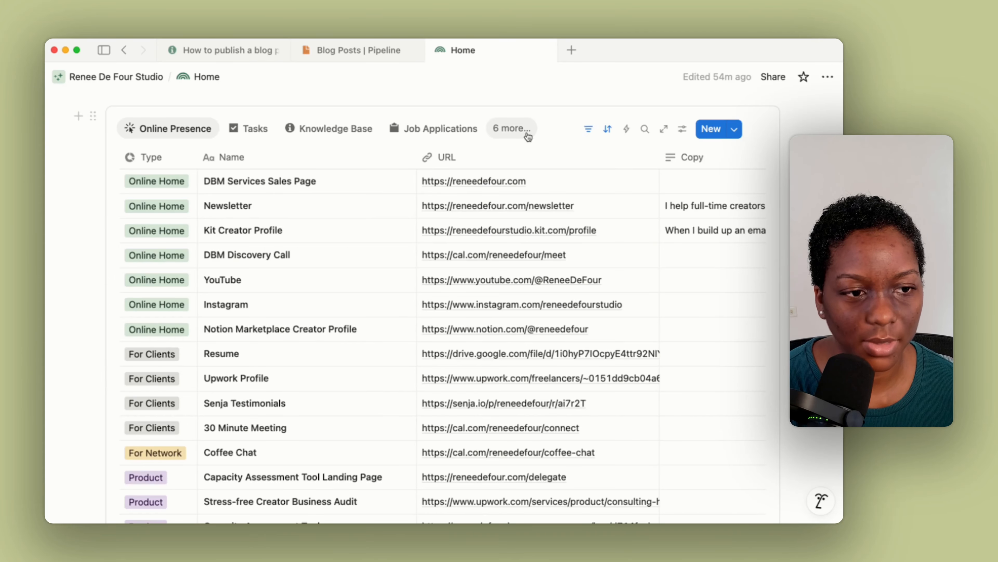
pyautogui.click(518, 129)
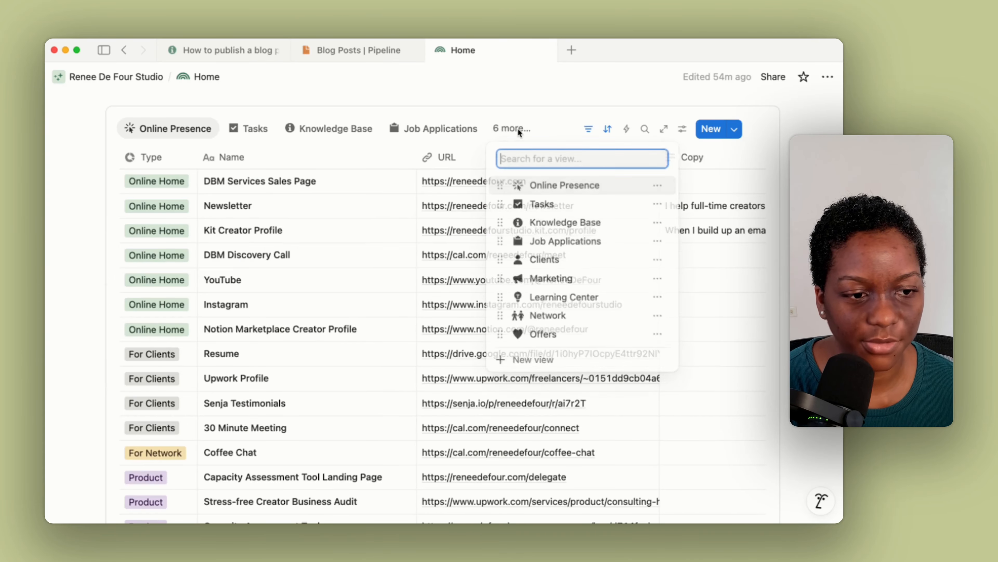
pyautogui.click(528, 280)
pyautogui.scroll(-2, 529, 279)
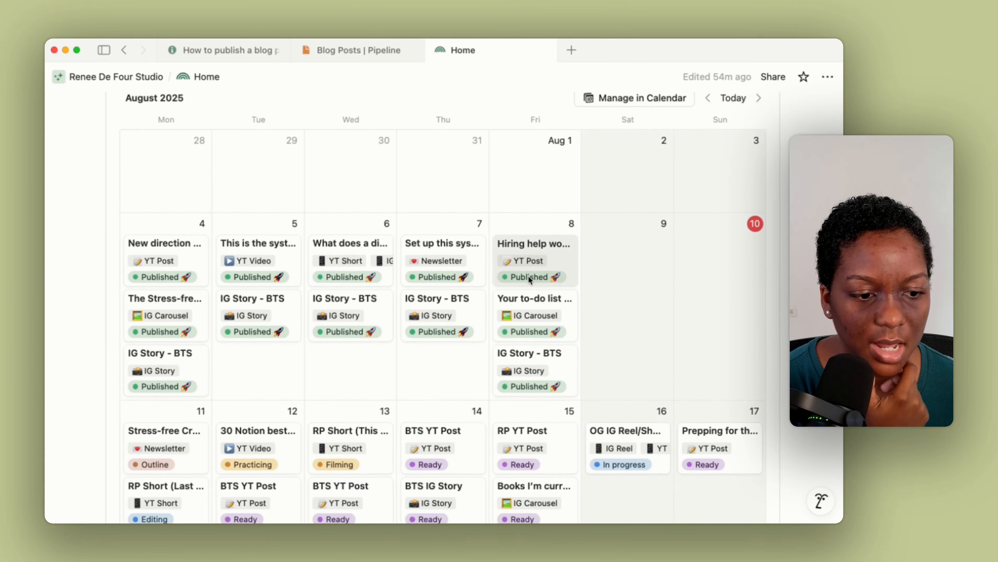
# Box-select the three August 8 calendar entries, box-select the August 7 entries instead, and clear the selection.
pyautogui.scroll(-1, 530, 280)
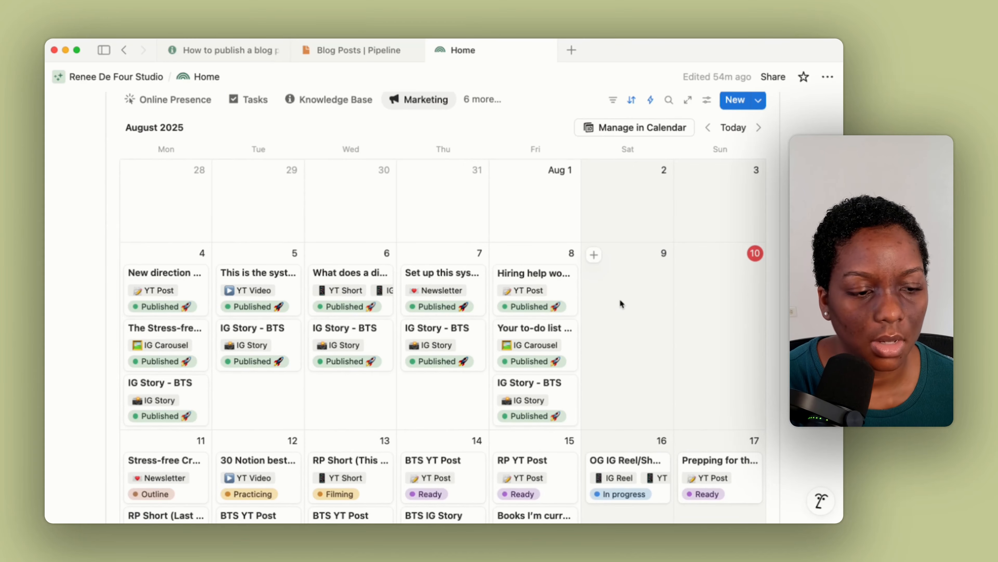
pyautogui.scroll(-5, 620, 301)
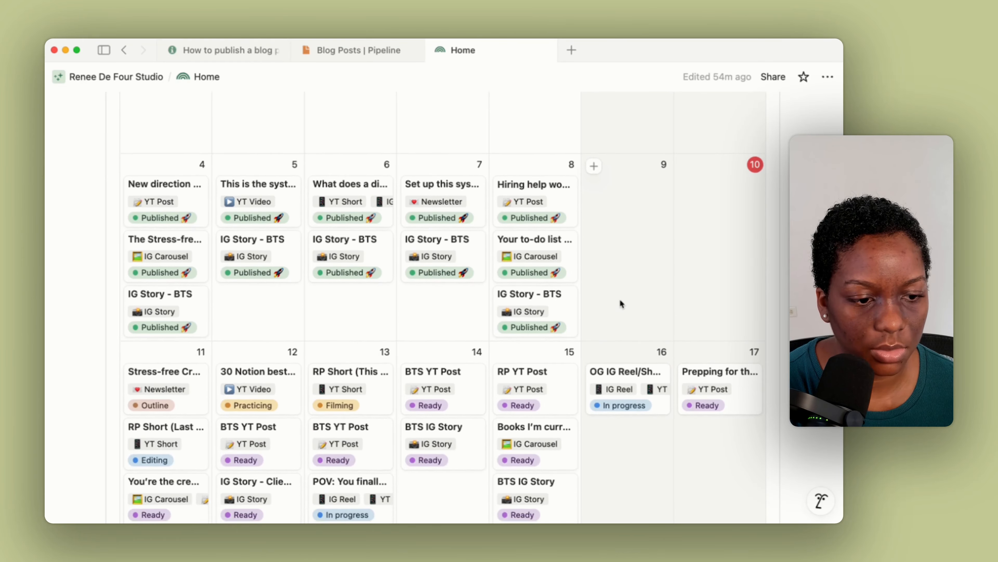
pyautogui.scroll(1, 620, 303)
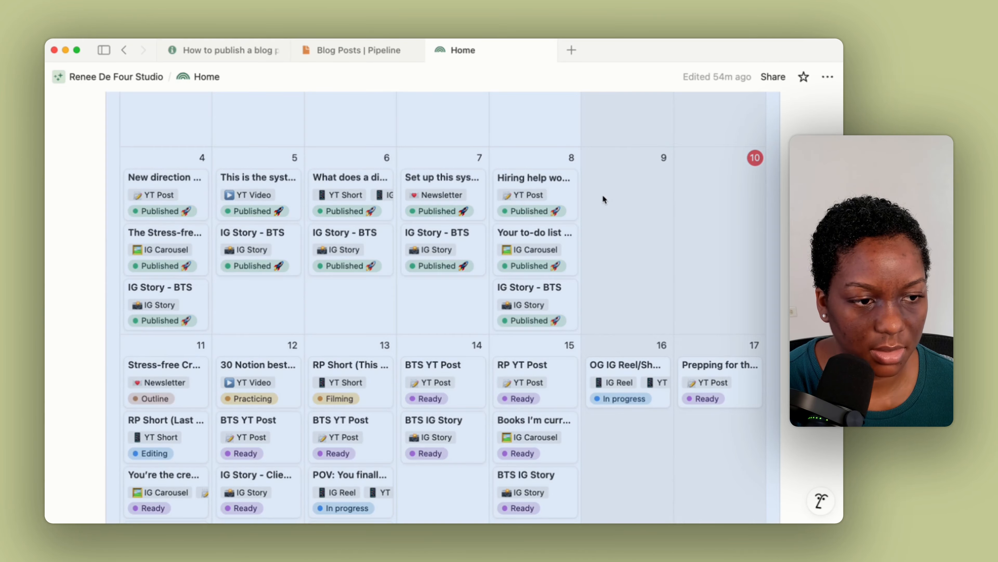
pyautogui.moveTo(603, 196); pyautogui.dragTo(541, 302)
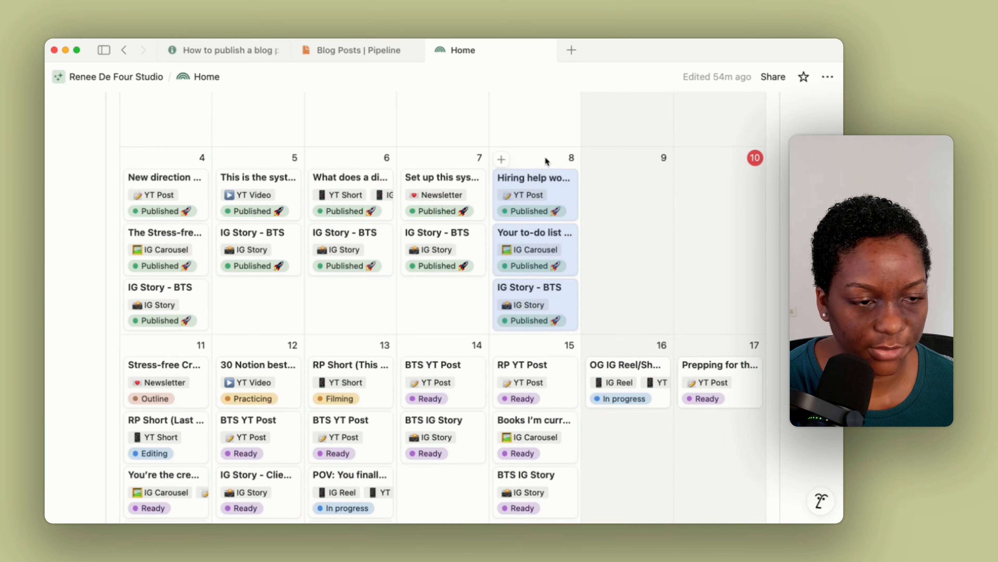
pyautogui.moveTo(523, 198)
pyautogui.mouseDown()
pyautogui.moveTo(613, 195)
pyautogui.moveTo(704, 208)
pyautogui.moveTo(535, 205)
pyautogui.mouseUp()
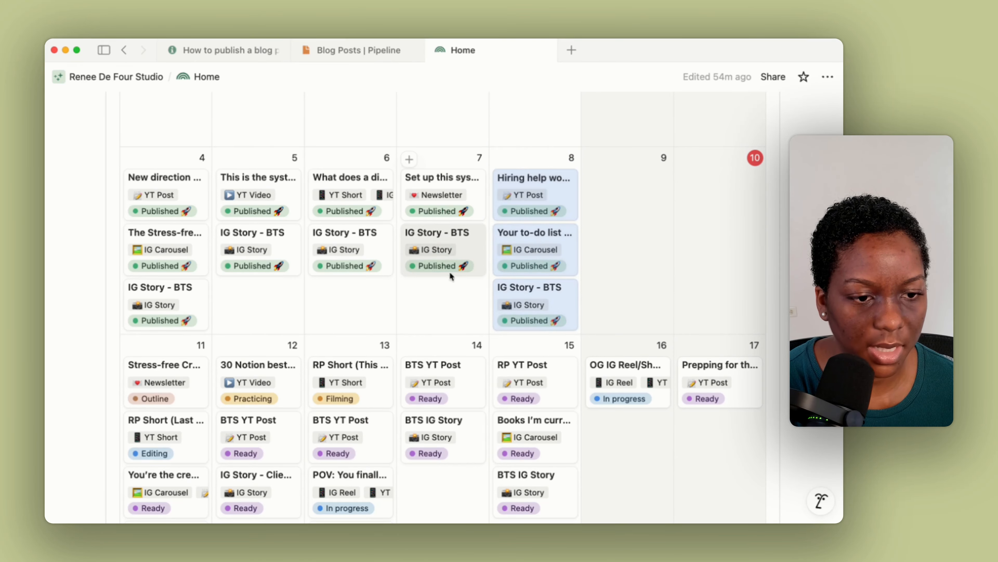
pyautogui.moveTo(441, 298); pyautogui.dragTo(440, 271)
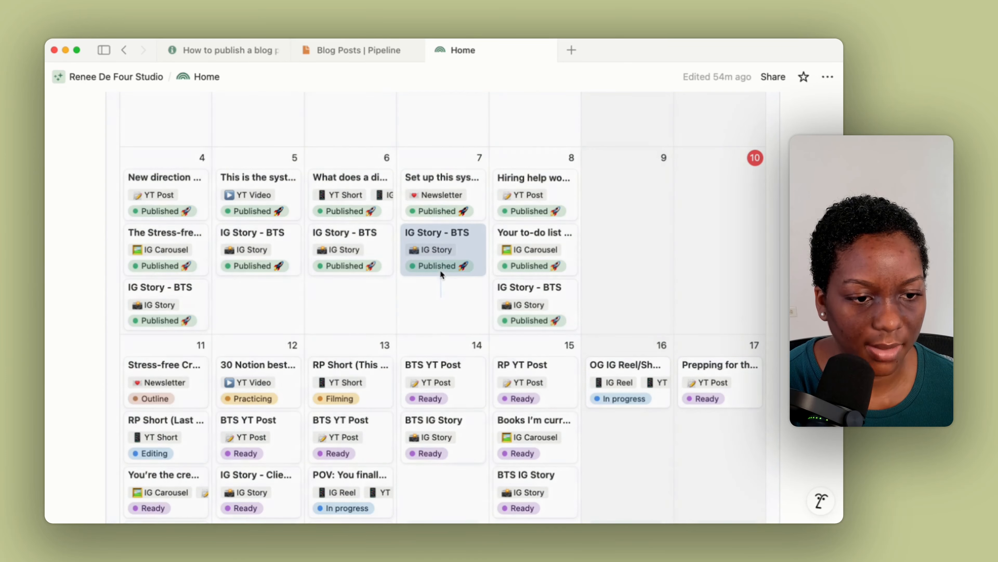
pyautogui.moveTo(439, 227); pyautogui.dragTo(456, 196)
pyautogui.click(615, 258)
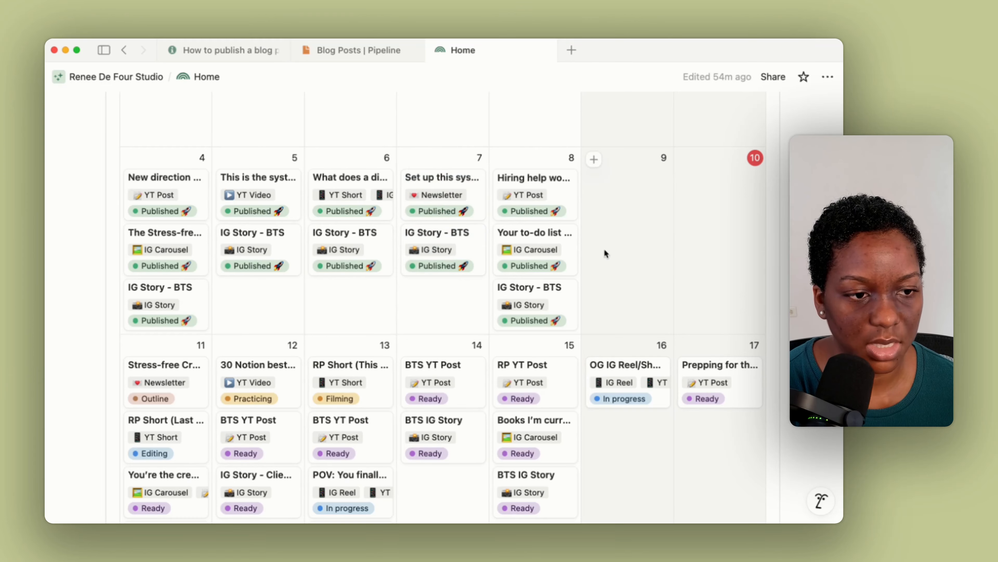
# Move the three August 8 calendar entries together to August 9 and return them to August 8.
pyautogui.moveTo(554, 202); pyautogui.dragTo(618, 248)
pyautogui.moveTo(550, 214); pyautogui.dragTo(629, 291)
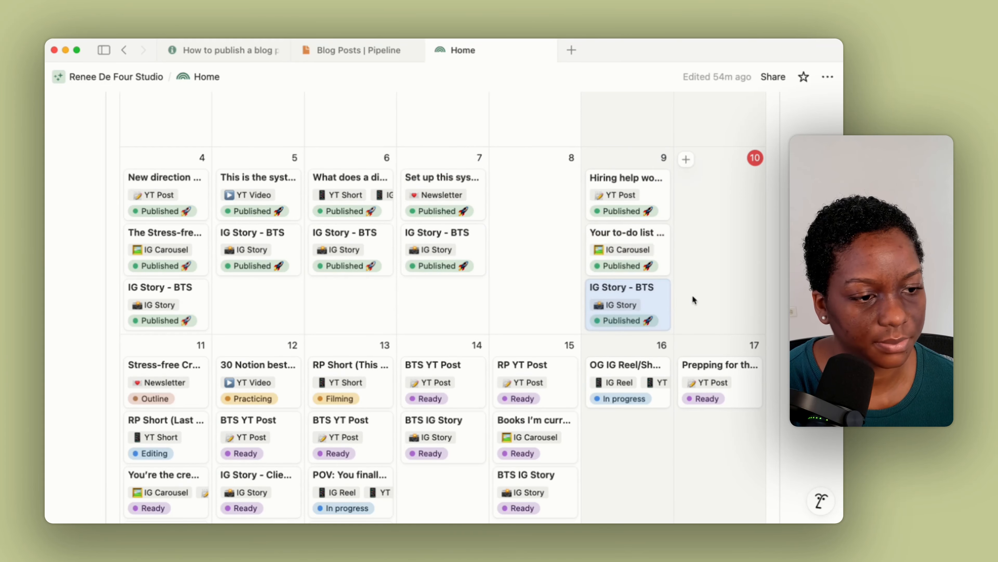
pyautogui.moveTo(692, 296); pyautogui.dragTo(578, 199)
pyautogui.click(595, 207)
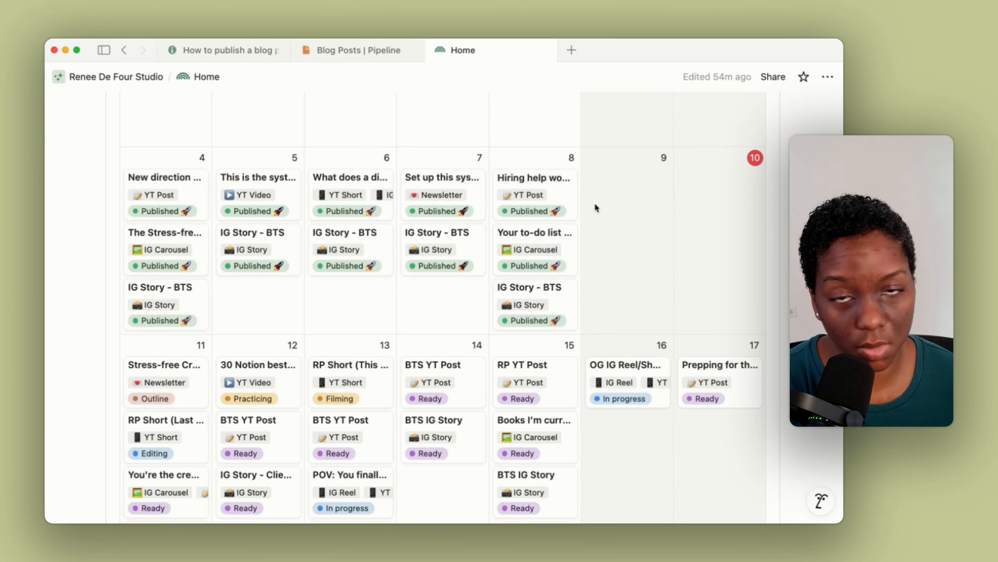
# Look at the Marketing calendar's list of entries without a date and close it again.
pyautogui.scroll(3, 732, 122)
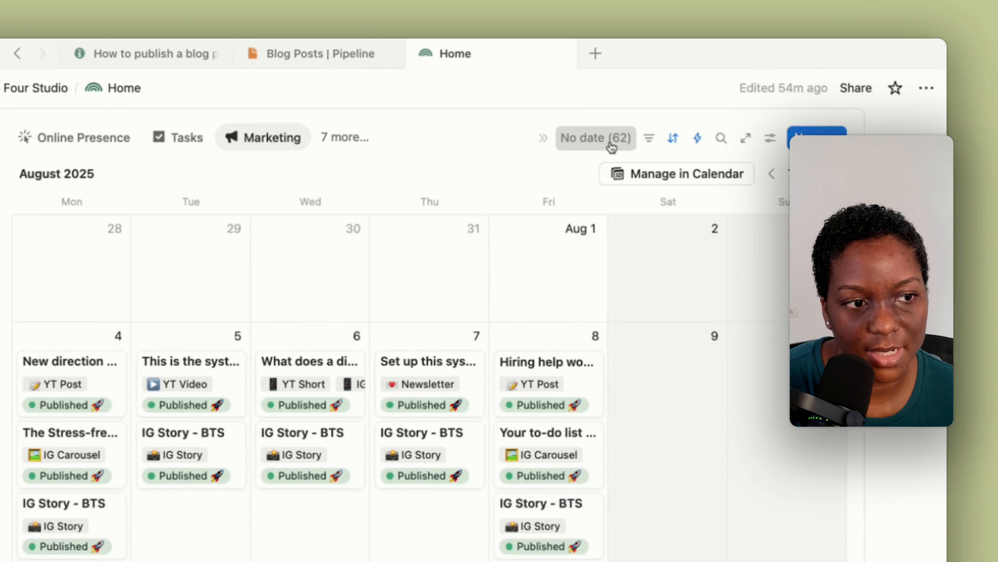
pyautogui.click(677, 201)
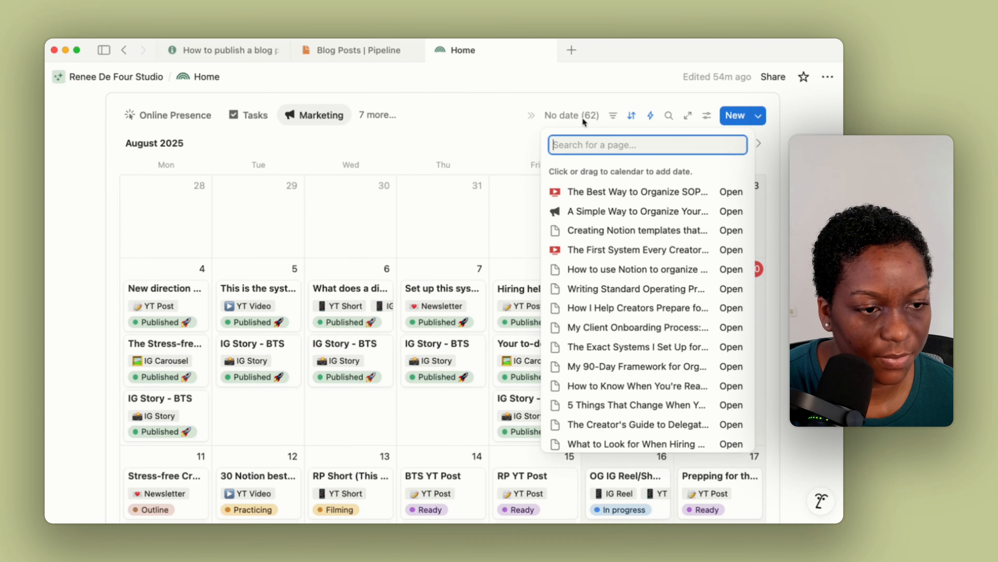
pyautogui.click(512, 233)
pyautogui.scroll(-2, 513, 233)
pyautogui.scroll(1, 513, 233)
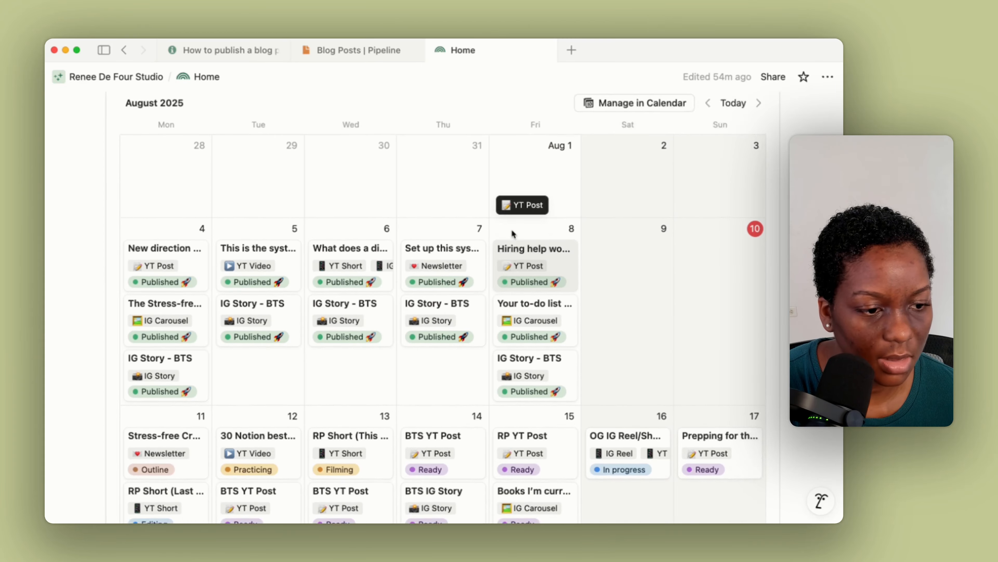
pyautogui.scroll(1, 512, 234)
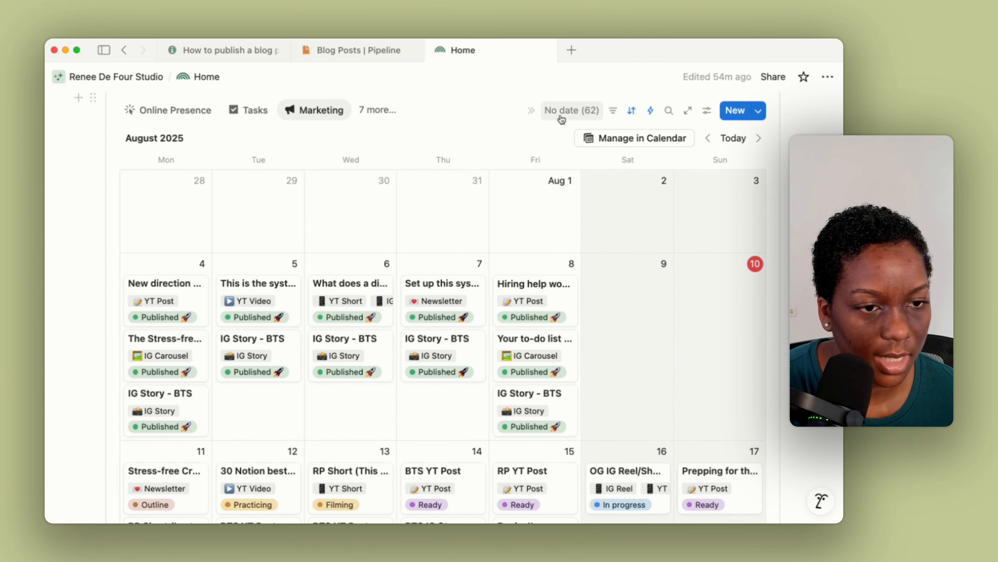
# Schedule the undated entries "Creating Notion templates that your community will love" on July 31 and "A Simple Way to Organize Your Team" on July 30.
pyautogui.click(562, 114)
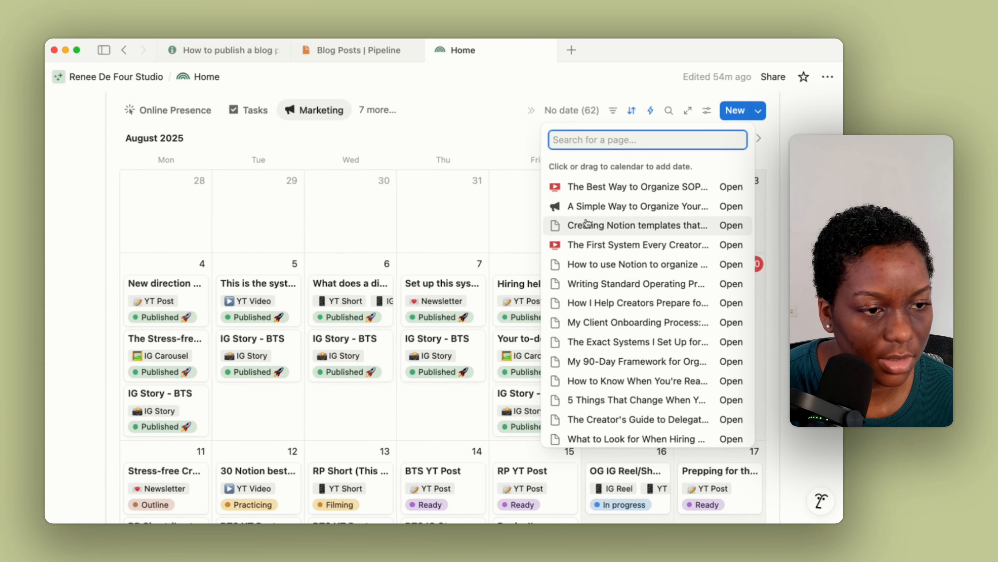
pyautogui.moveTo(586, 223); pyautogui.dragTo(467, 219)
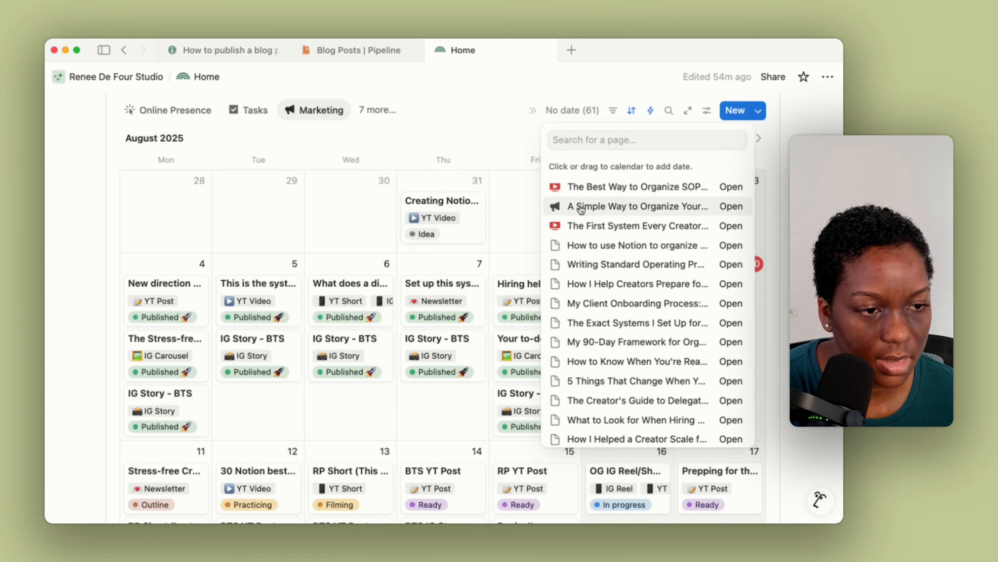
pyautogui.moveTo(575, 206); pyautogui.dragTo(371, 206)
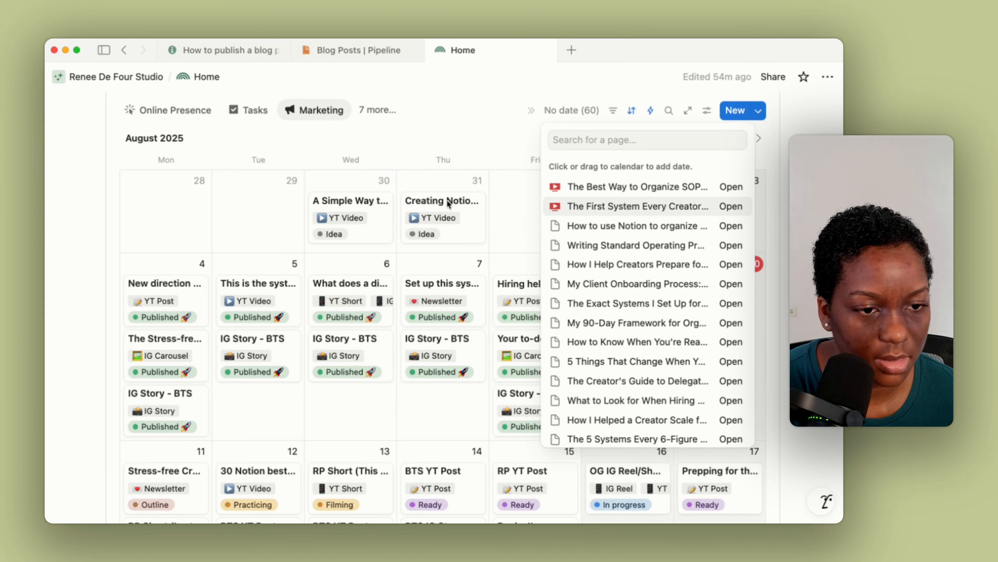
pyautogui.click(512, 219)
# Reschedule "Creating Notion templates that your community will love" to August 9 and "A Simple Way to Organize Your Team" to August 10.
pyautogui.moveTo(480, 213); pyautogui.dragTo(664, 294)
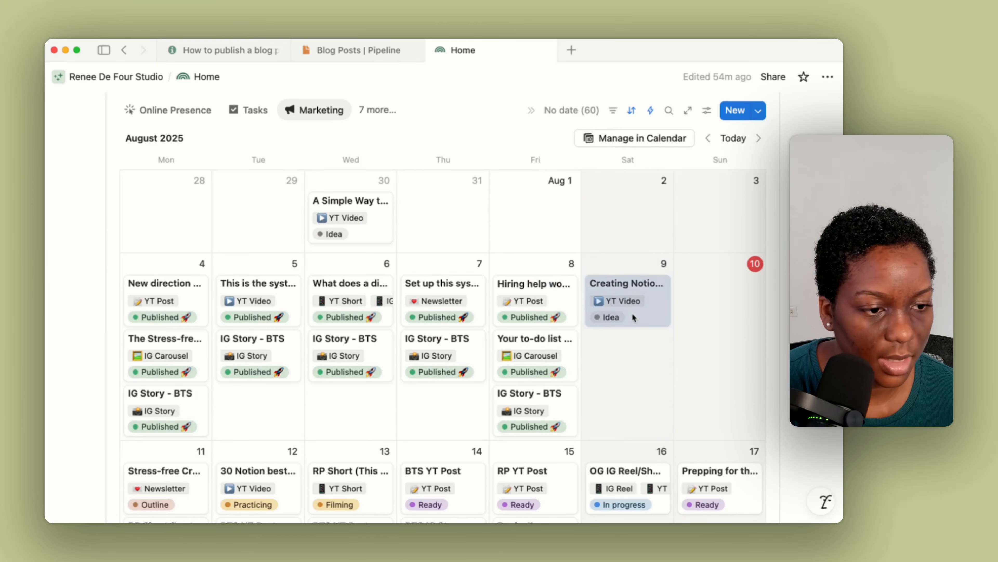
pyautogui.moveTo(340, 216); pyautogui.dragTo(682, 319)
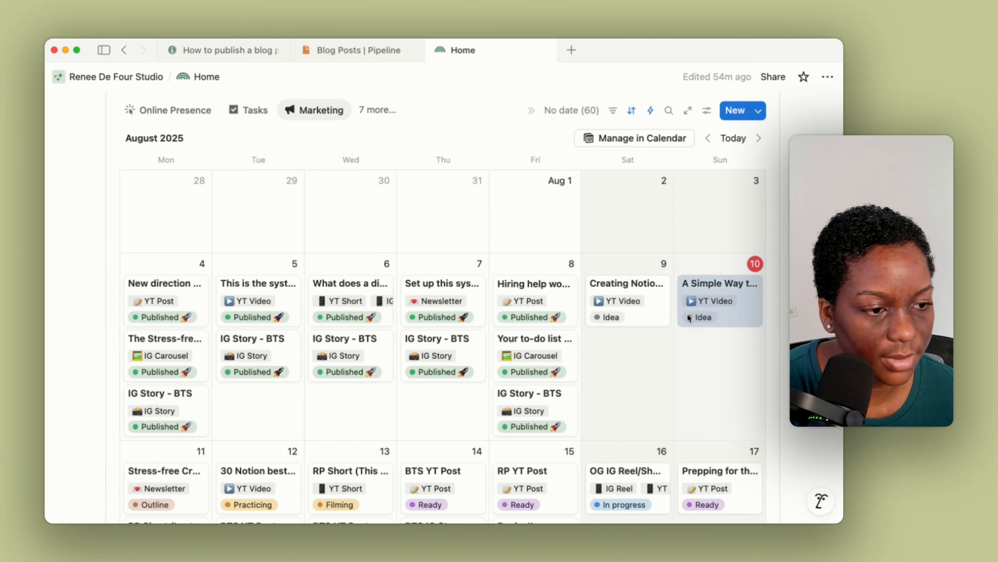
# Clear the Publish Date of "Creating Notion templates that your community will love" and close its page.
pyautogui.click(644, 322)
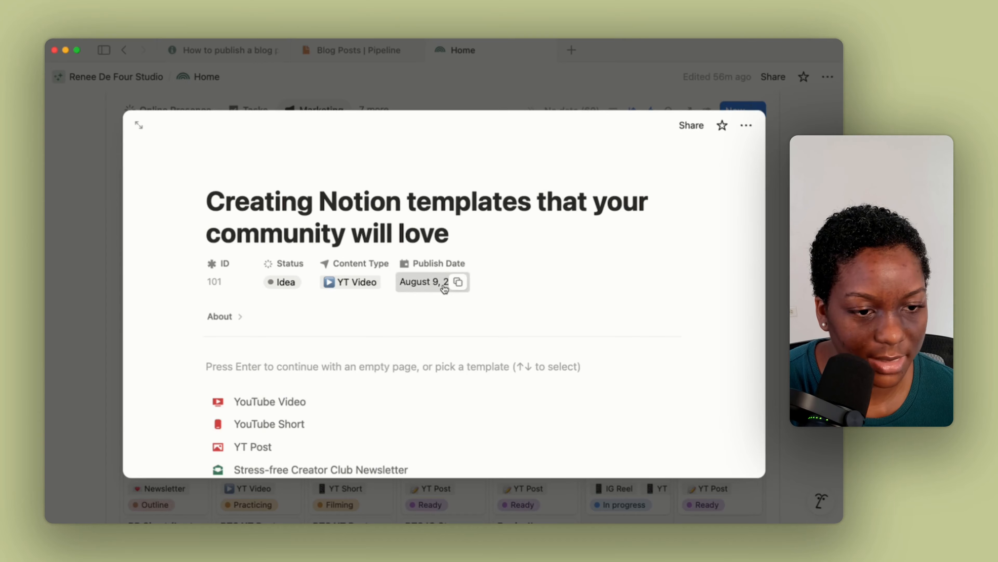
pyautogui.click(454, 282)
pyautogui.click(417, 481)
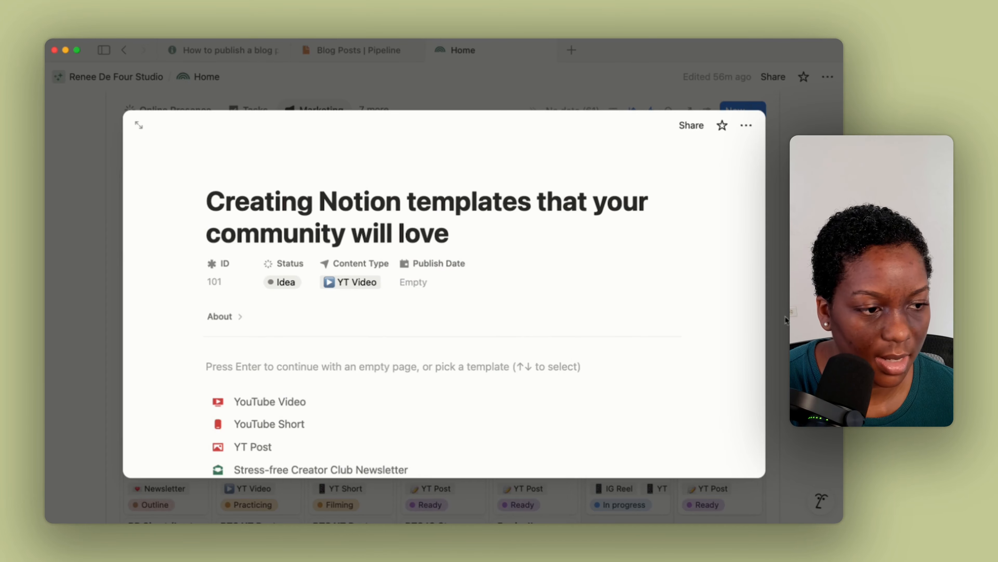
pyautogui.press('Escape')
# Open "A Simple Way to Organize Your Team in Notion (For Full-Time Creators)" and clear its Publish Date.
pyautogui.click(703, 299)
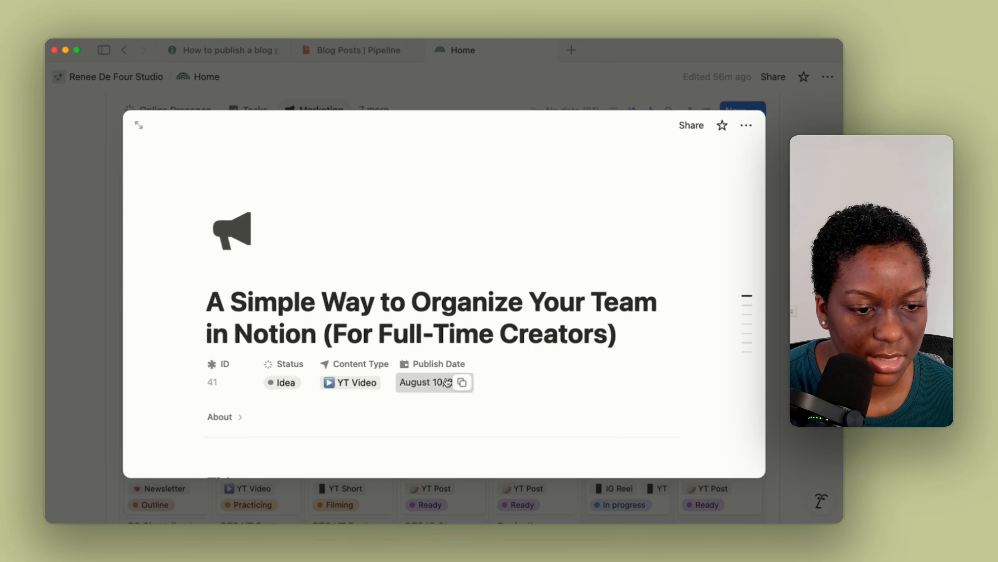
pyautogui.click(448, 382)
pyautogui.click(439, 481)
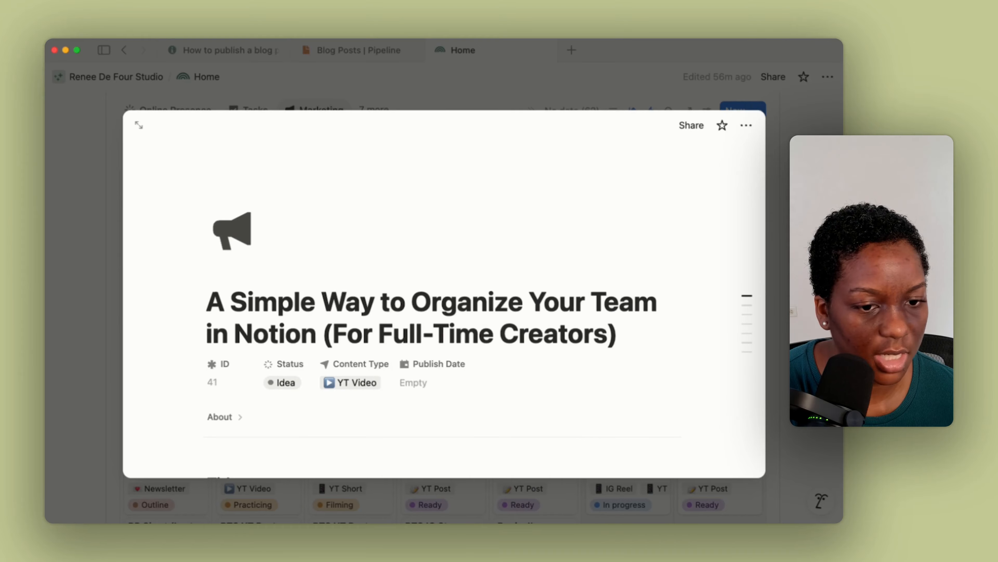
# Close the entry, search the workspace for "aur", and open the Aurelius page stored under Old Templates at its Habit Tracker.
pyautogui.press('Escape')
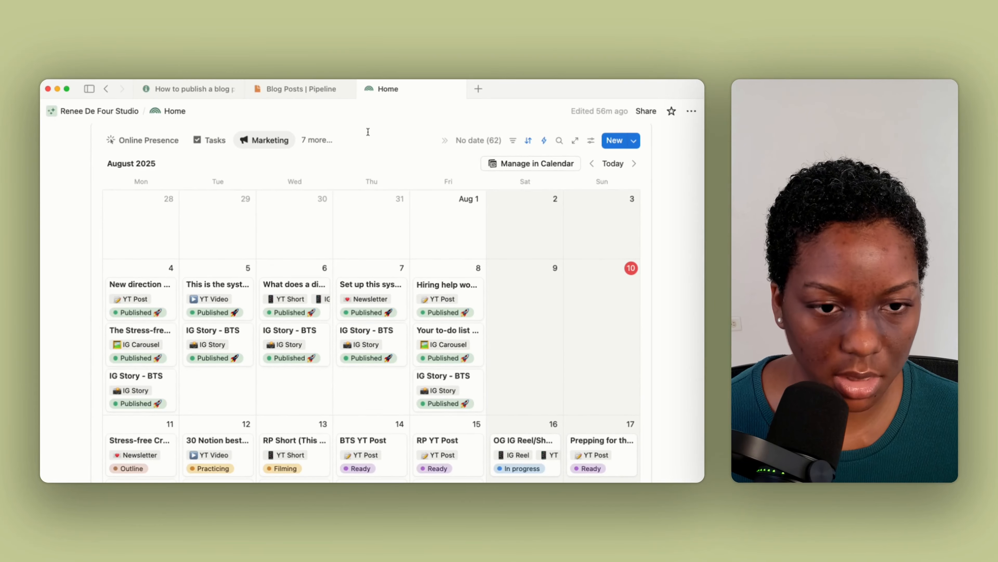
pyautogui.press('super+k')
pyautogui.write('aur')
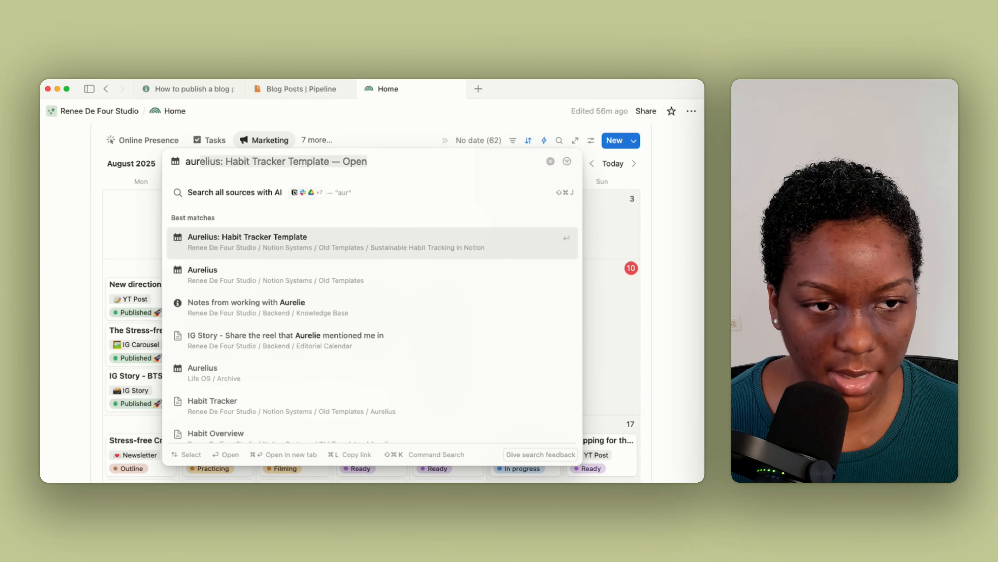
pyautogui.click(366, 268)
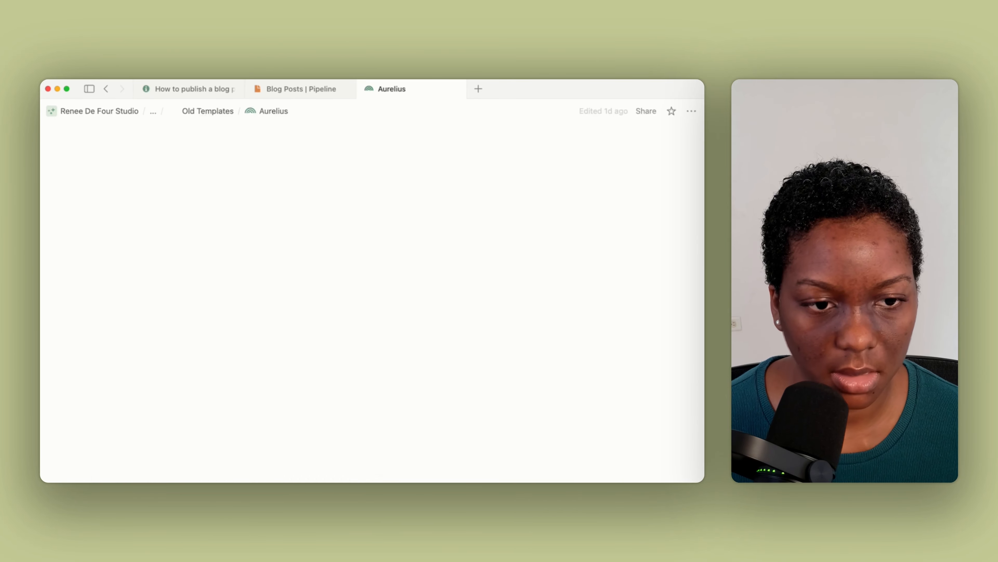
pyautogui.scroll(-5, 365, 268)
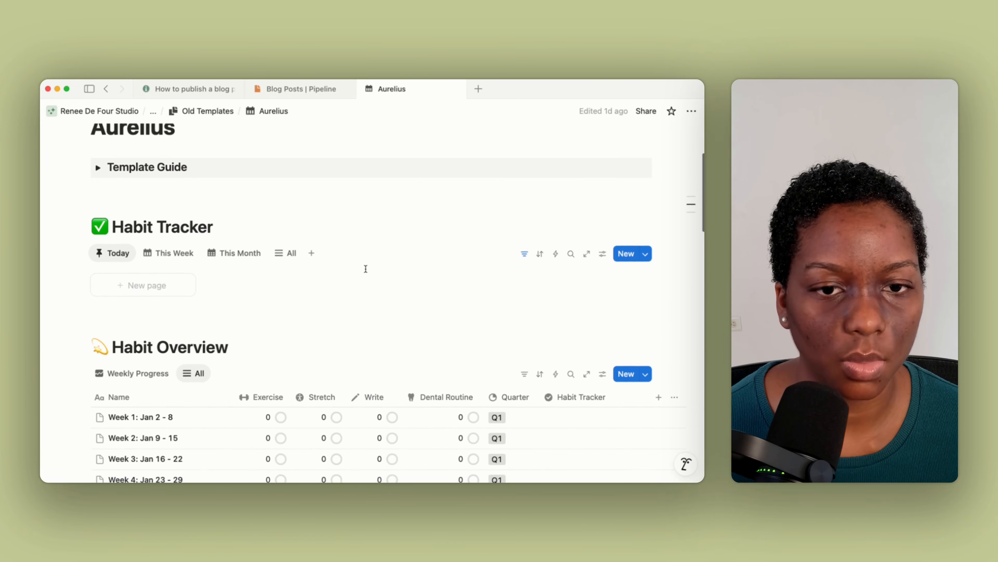
pyautogui.scroll(1, 366, 269)
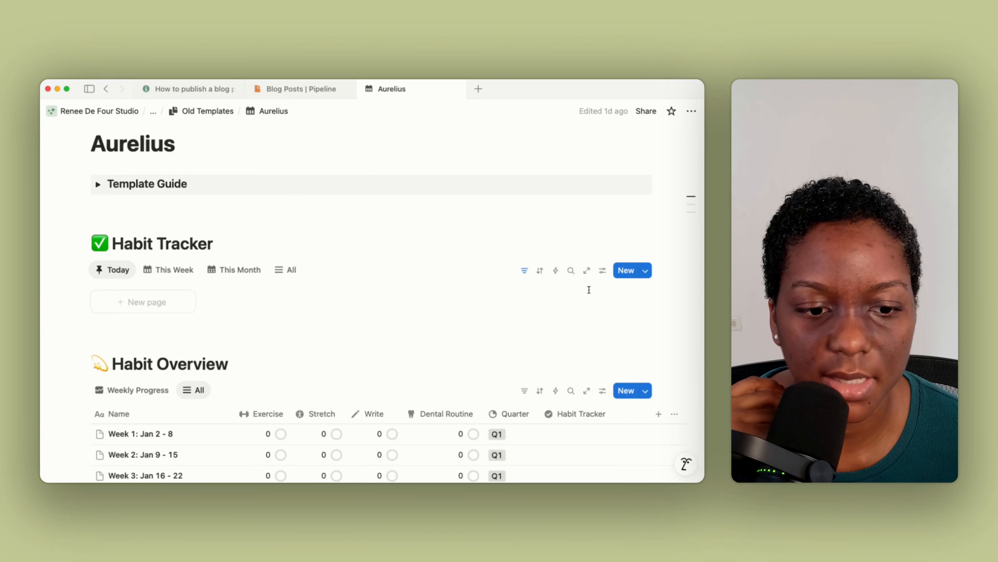
pyautogui.click(645, 270)
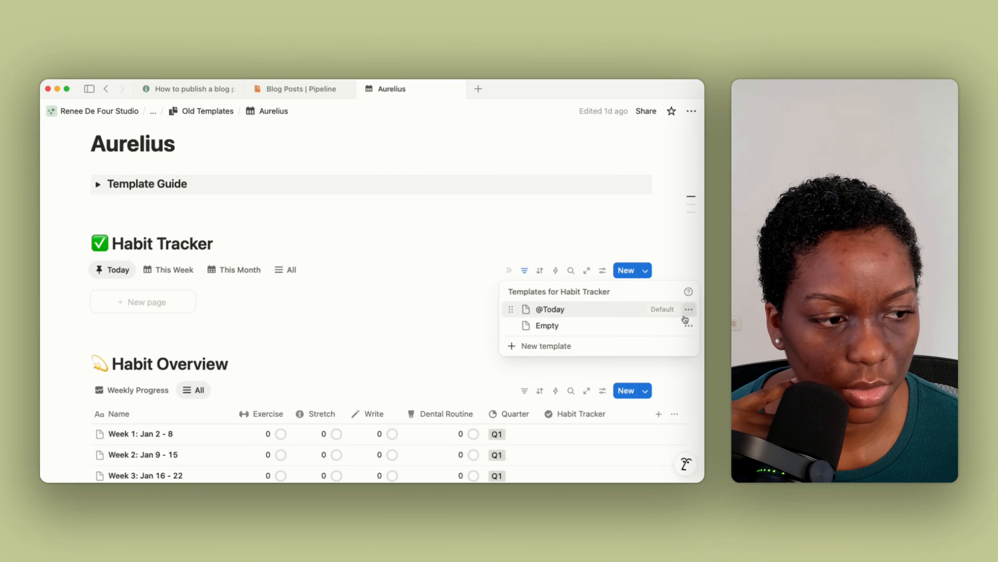
pyautogui.click(689, 309)
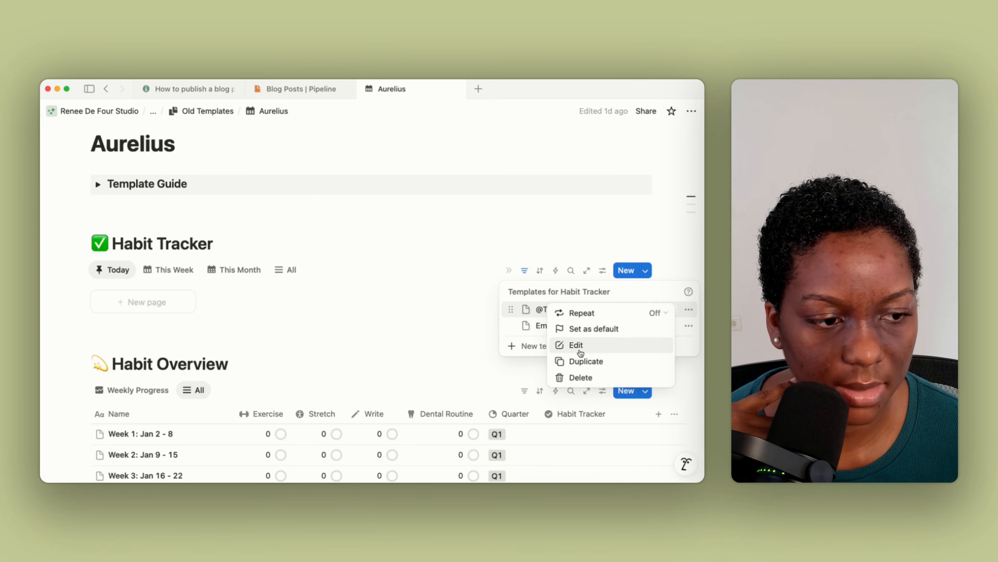
pyautogui.click(581, 351)
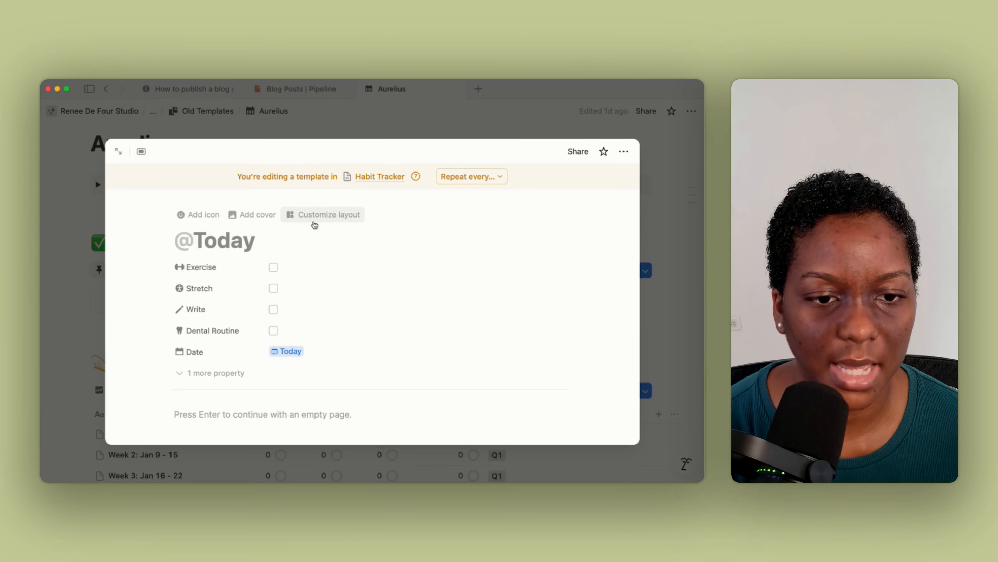
pyautogui.click(291, 242)
pyautogui.press('BackSpace')
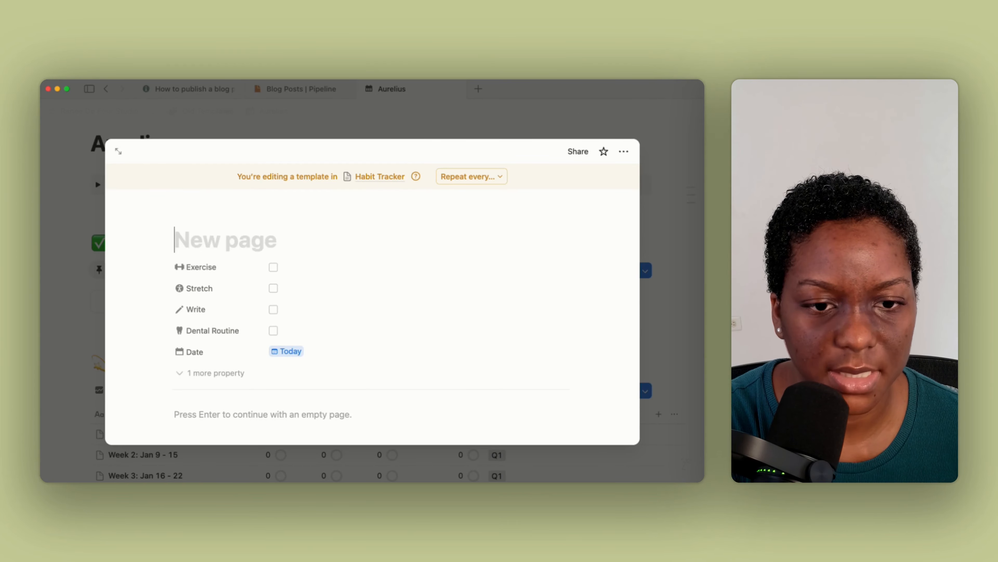
# Try the fixed titles "Day 1" and "13 June" on the template, erasing each one.
pyautogui.write('Day 1')
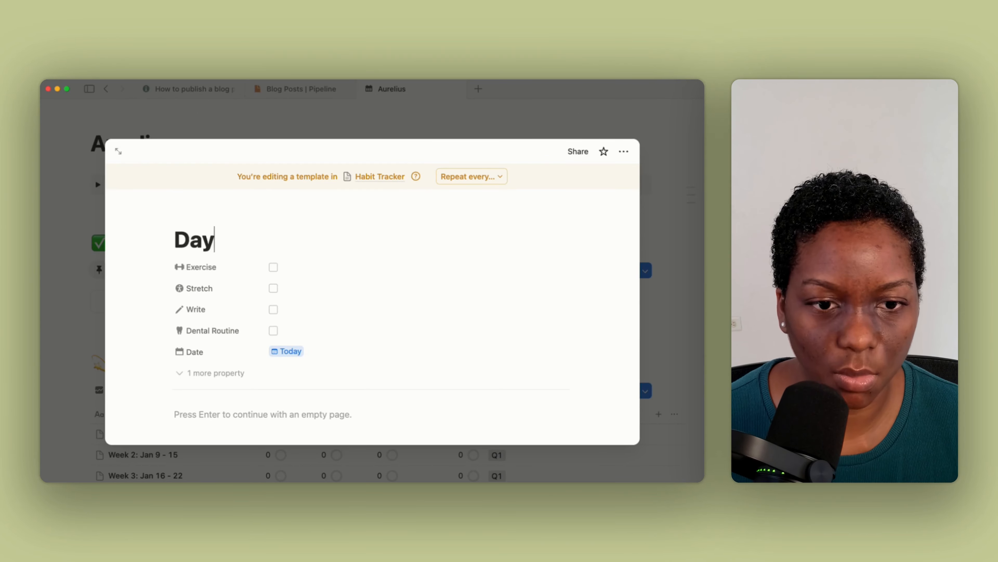
pyautogui.press('BackSpace')
pyautogui.press('BackSpace')
pyautogui.press('BackSpace')
pyautogui.press('BackSpace')
pyautogui.press('BackSpace')
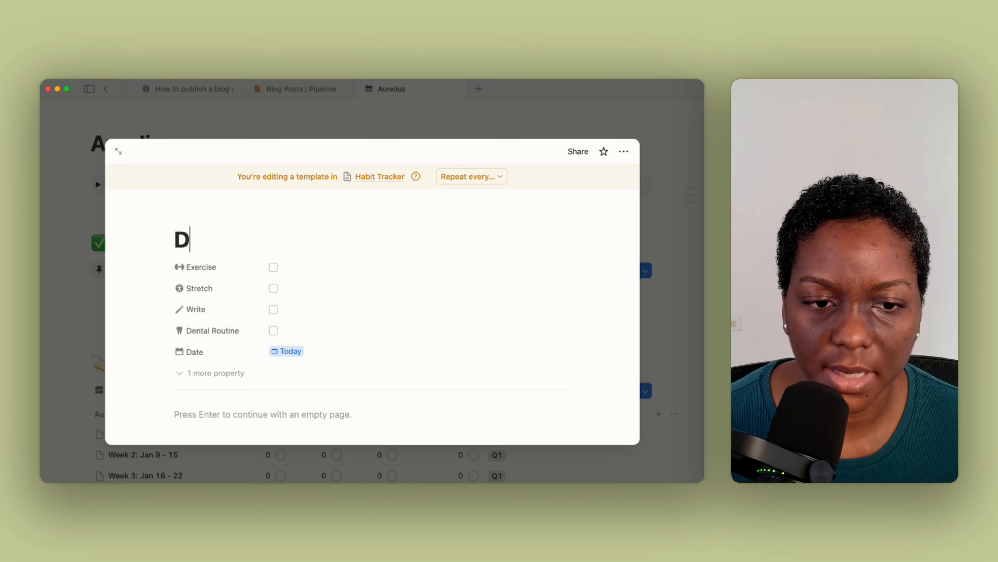
pyautogui.write('13 ')
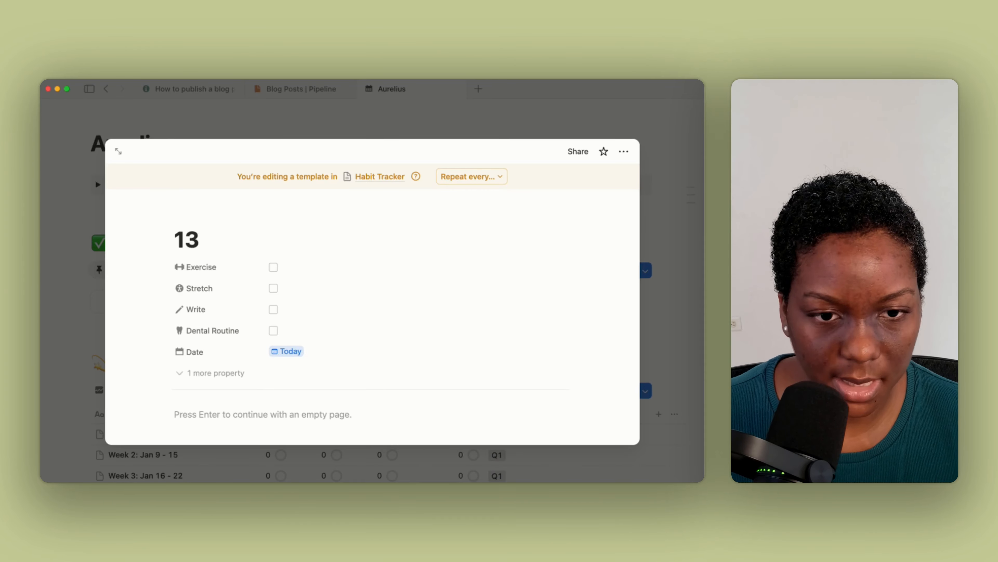
pyautogui.write('June')
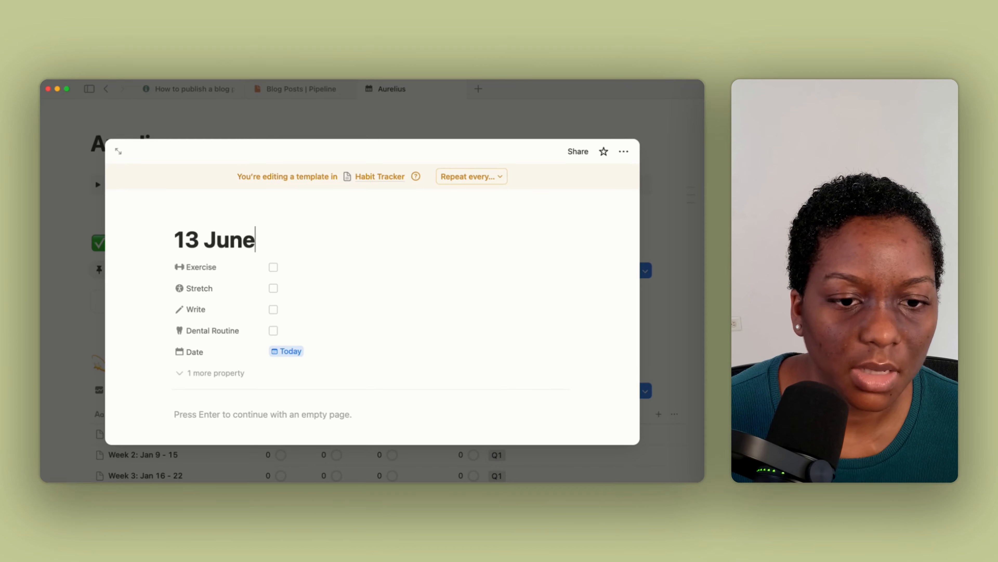
pyautogui.press('BackSpace')
pyautogui.press('BackSpace')
pyautogui.press('BackSpace')
pyautogui.press('BackSpace')
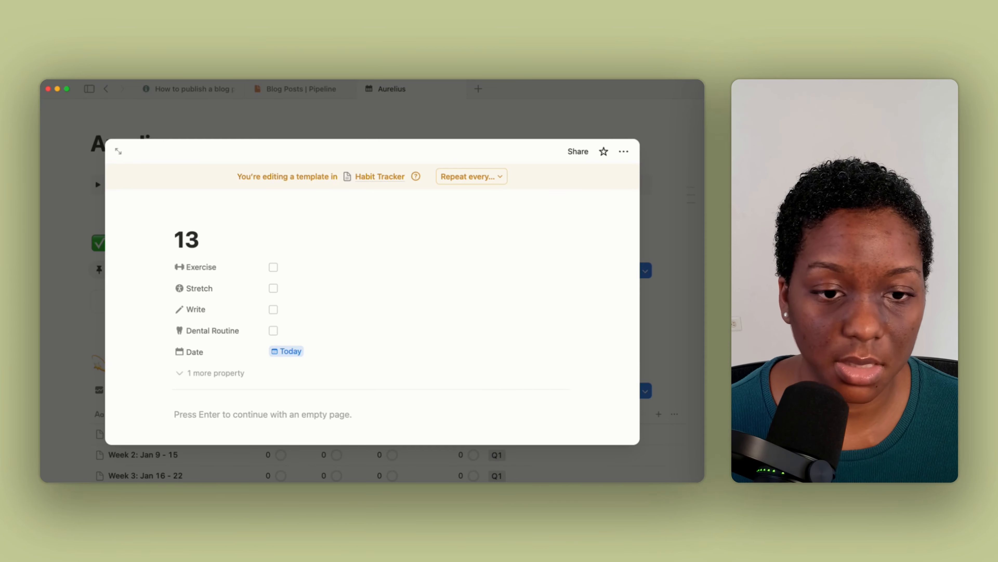
pyautogui.press('BackSpace')
pyautogui.press('BackSpace')
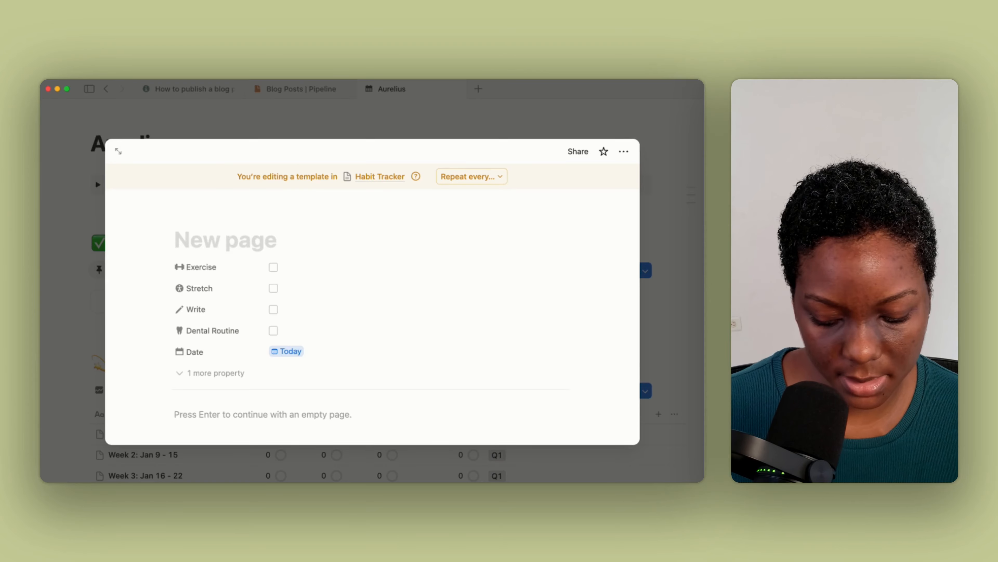
pyautogui.write('@')
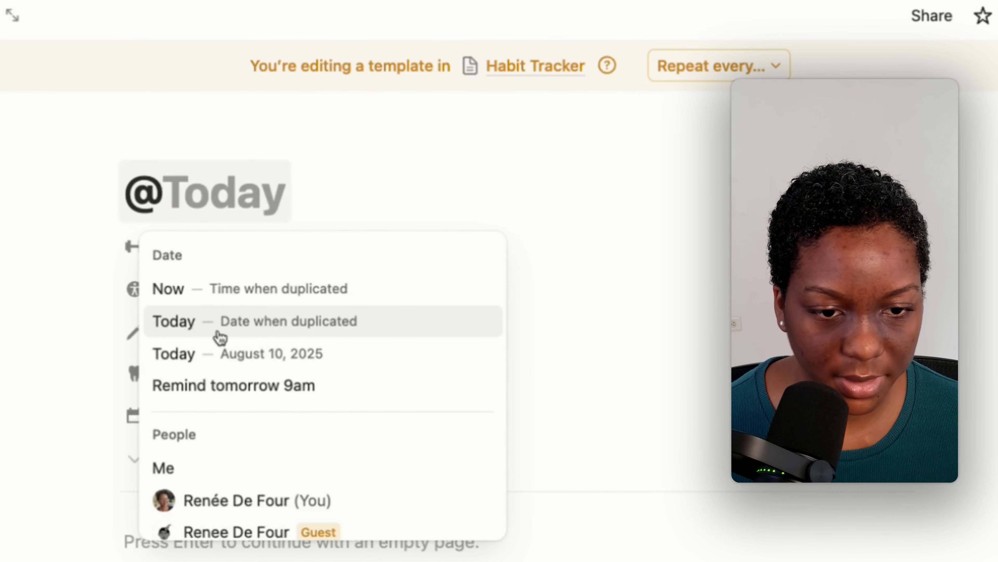
pyautogui.click(250, 336)
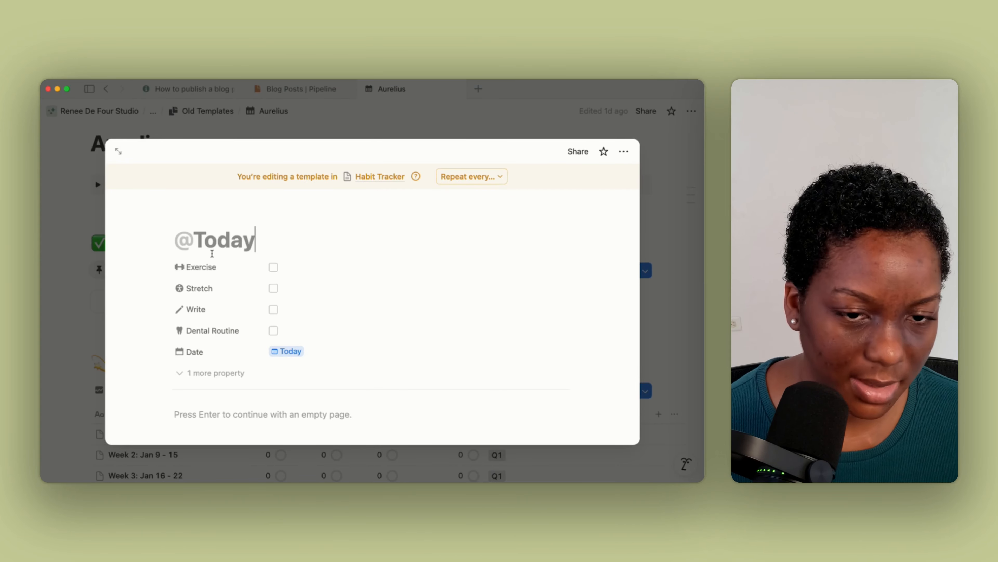
pyautogui.scroll(-2, 211, 253)
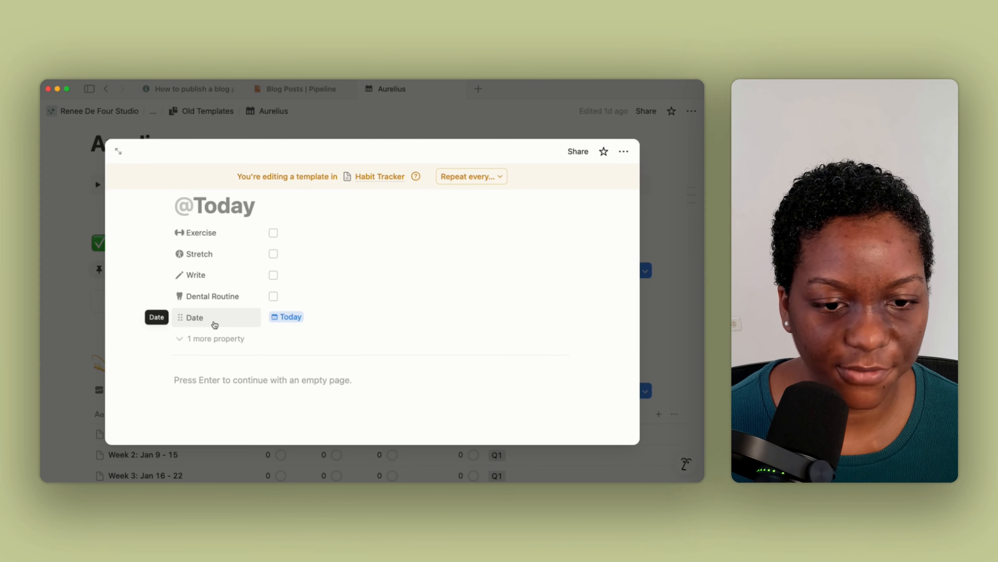
pyautogui.click(307, 322)
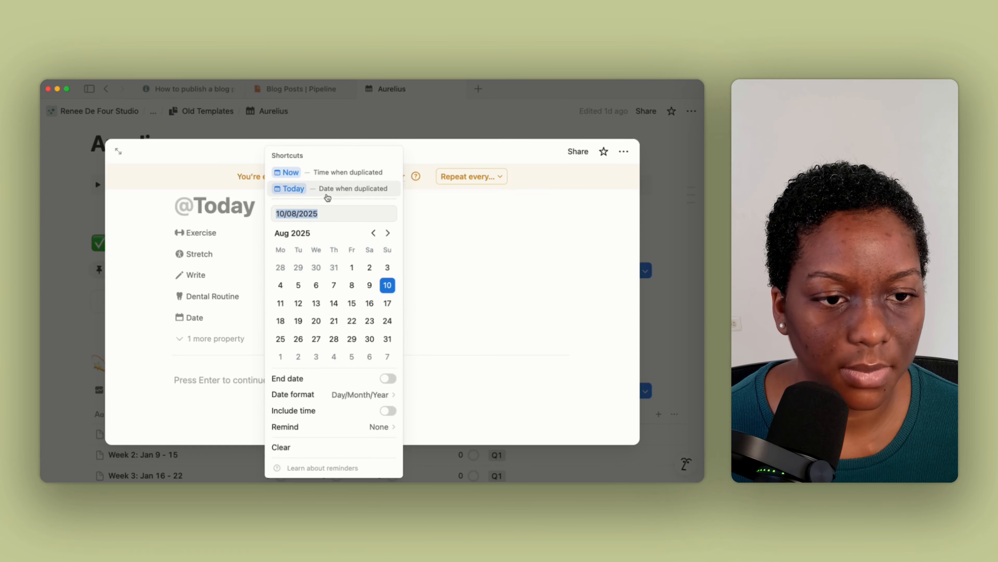
pyautogui.click(363, 190)
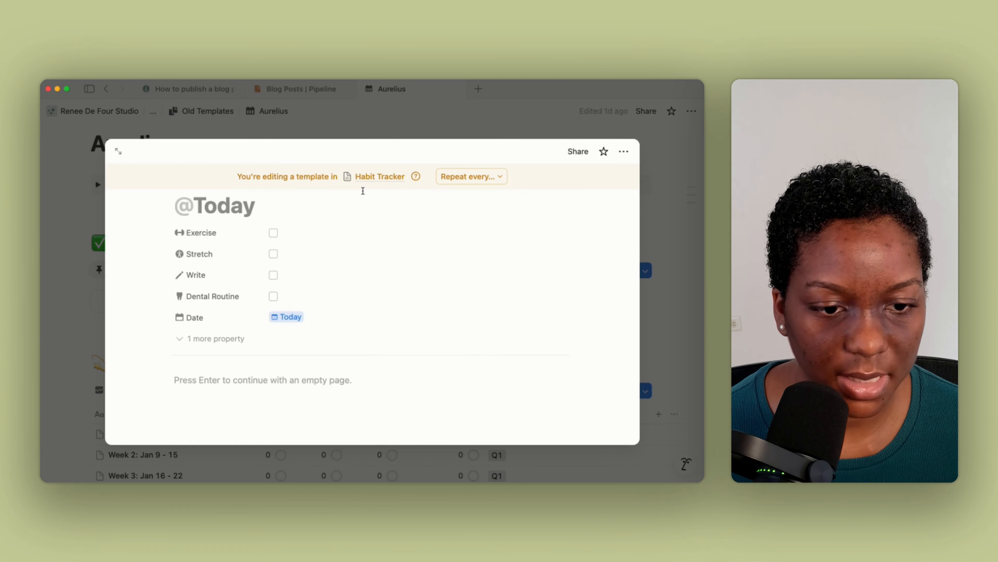
pyautogui.click(232, 132)
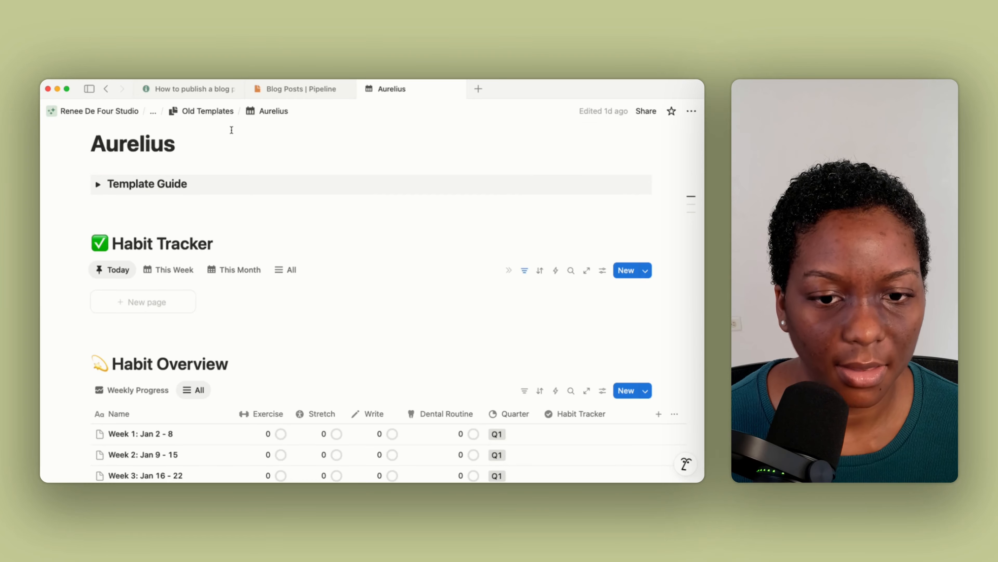
# Add a new page to the Habit Tracker's Today view, close it, and mark Exercise and Stretch as done on its card.
pyautogui.scroll(-1, 178, 289)
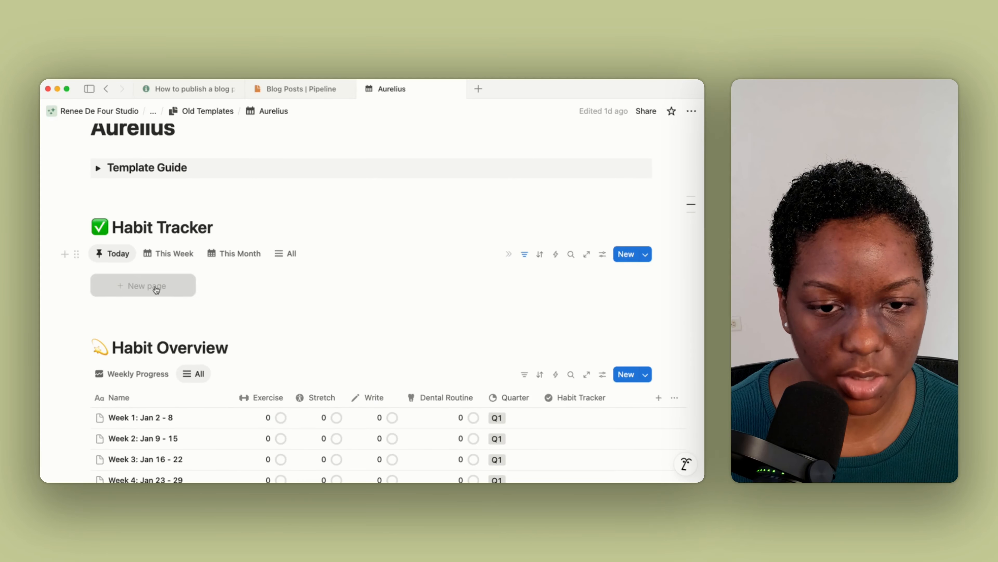
pyautogui.click(178, 289)
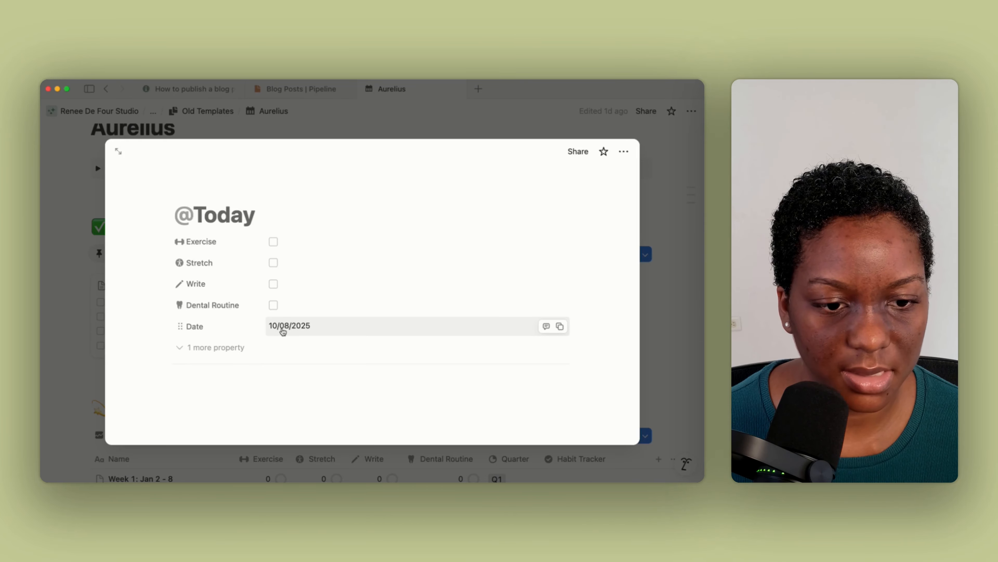
pyautogui.click(99, 313)
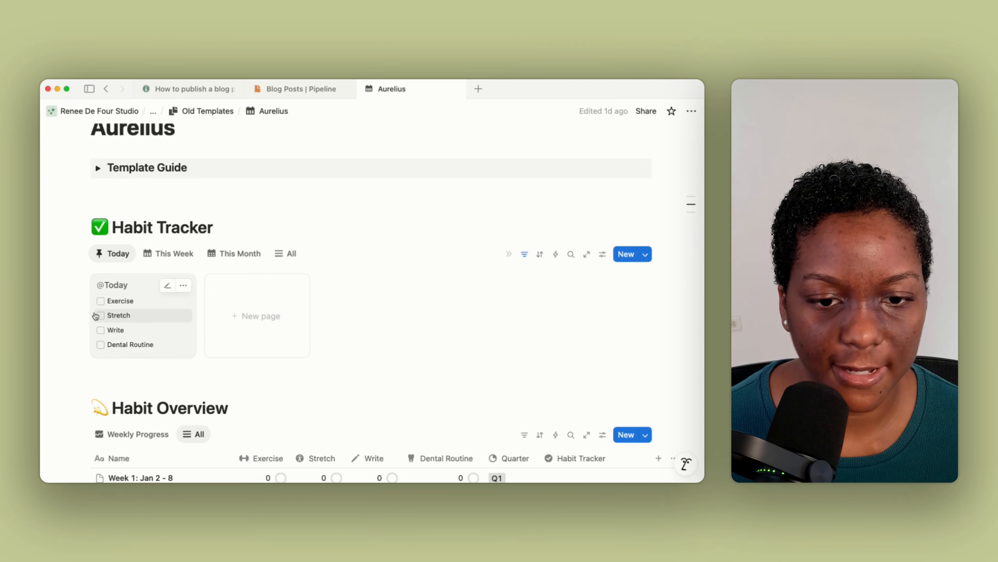
pyautogui.click(101, 301)
pyautogui.click(100, 315)
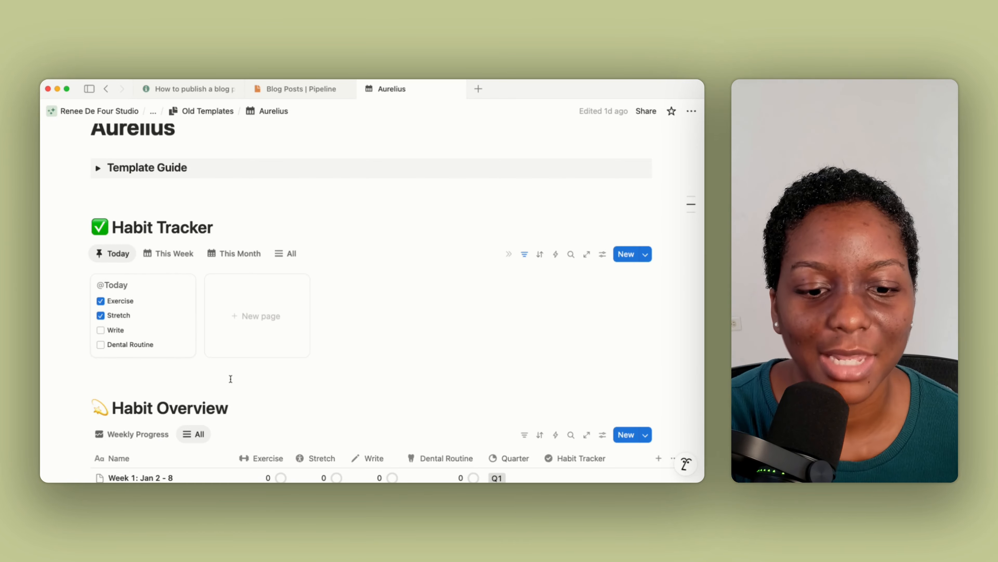
# Turn off page icons in the layout of the Habit Overview table's All view and close the settings.
pyautogui.scroll(-5, 231, 379)
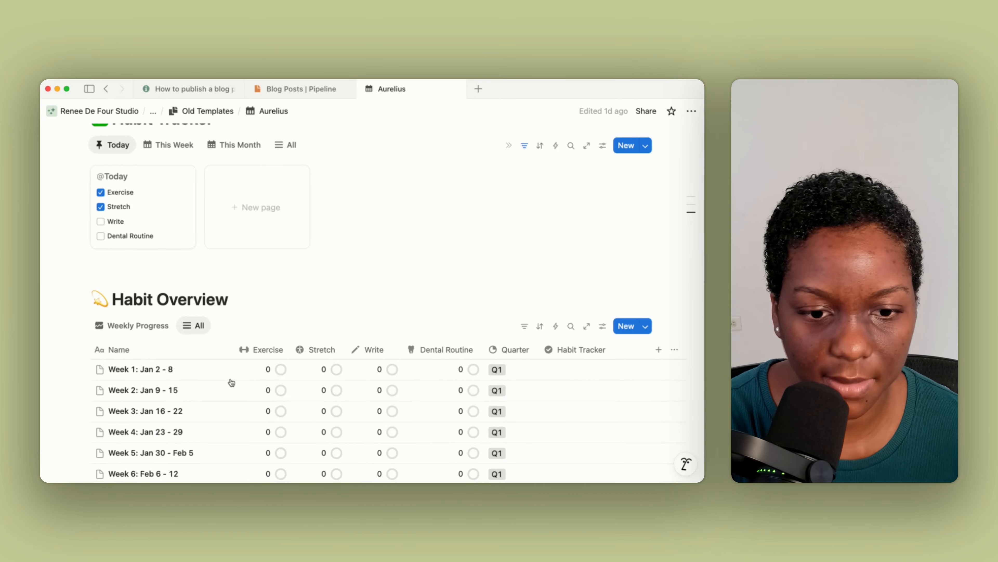
pyautogui.scroll(-5, 232, 382)
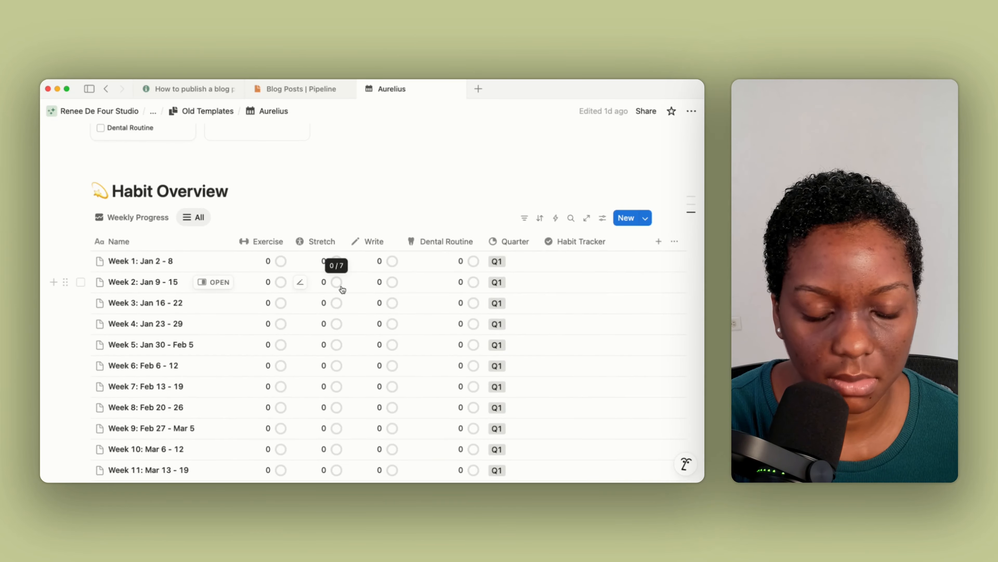
pyautogui.click(604, 219)
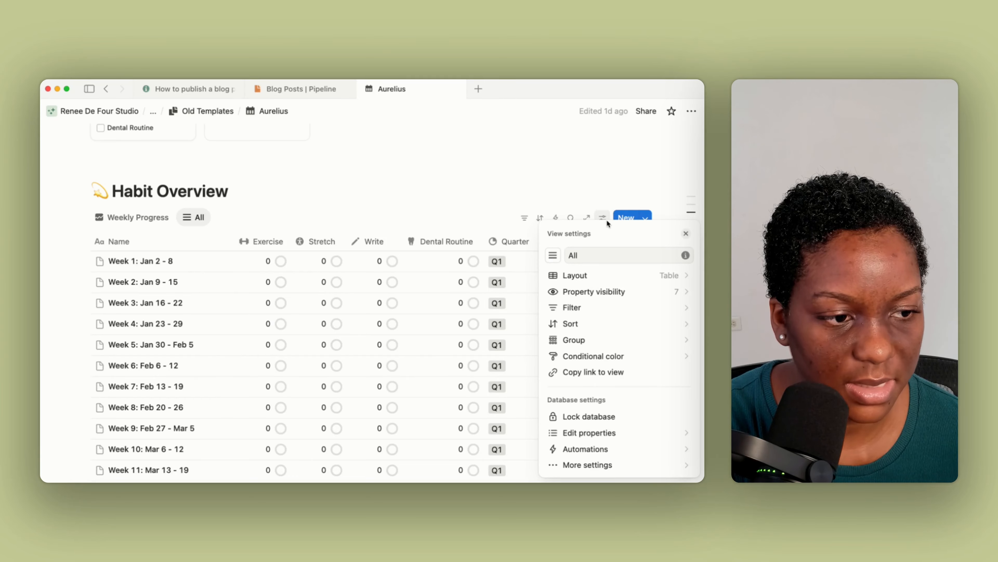
pyautogui.click(601, 276)
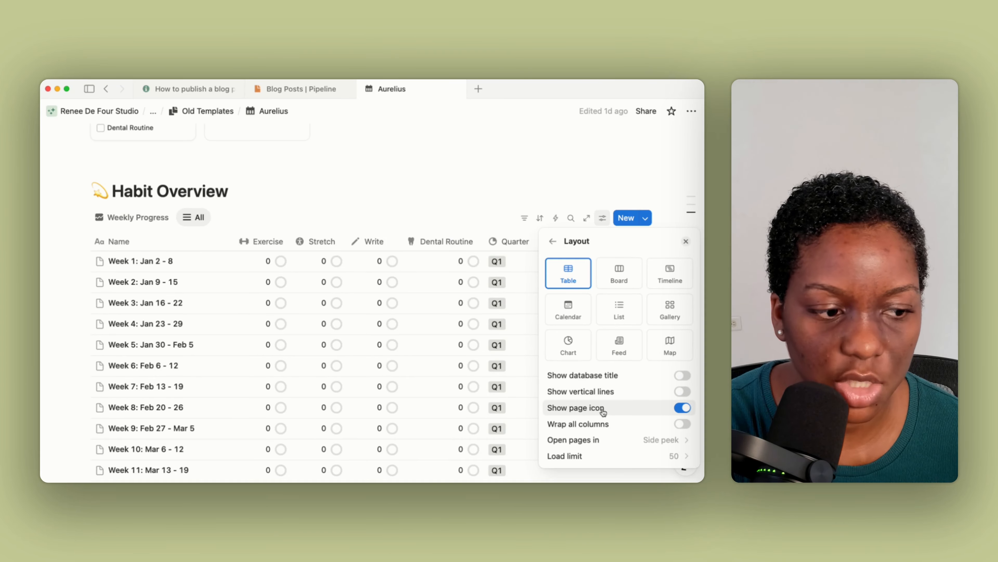
pyautogui.click(616, 413)
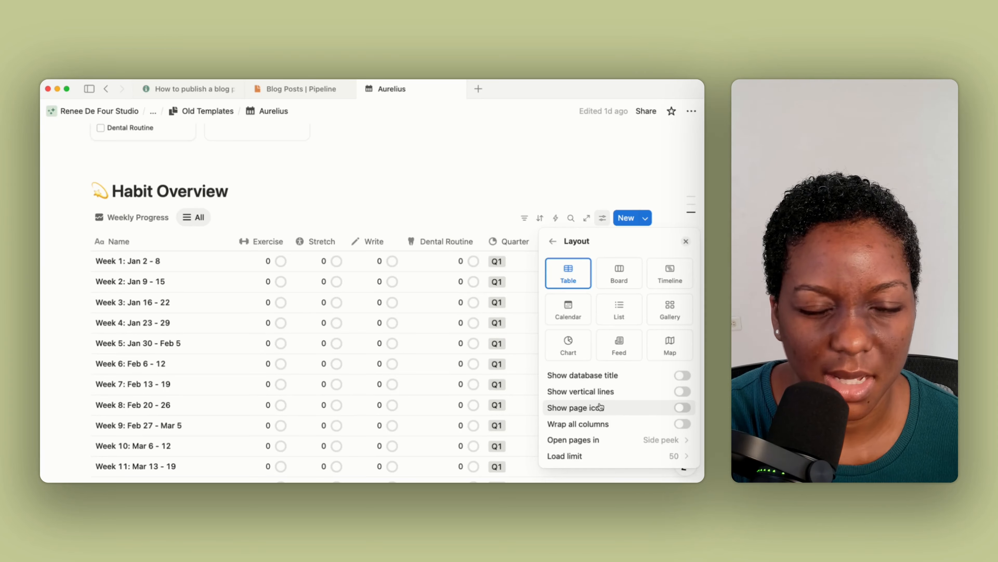
pyautogui.click(322, 209)
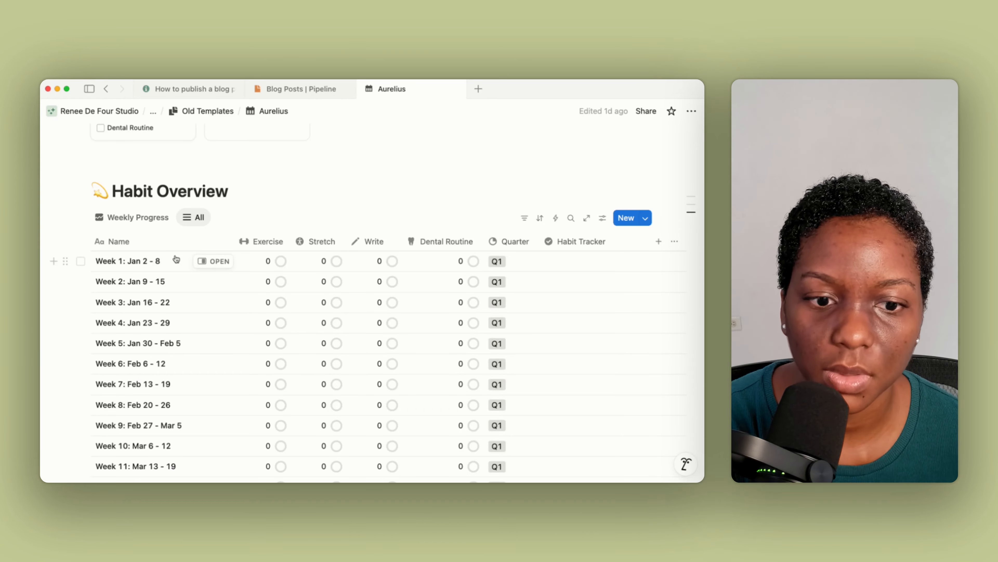
# Open the teamspace's Home page at its Goals gallery and Marketing calendar.
pyautogui.scroll(-3, 176, 259)
pyautogui.scroll(2, 176, 258)
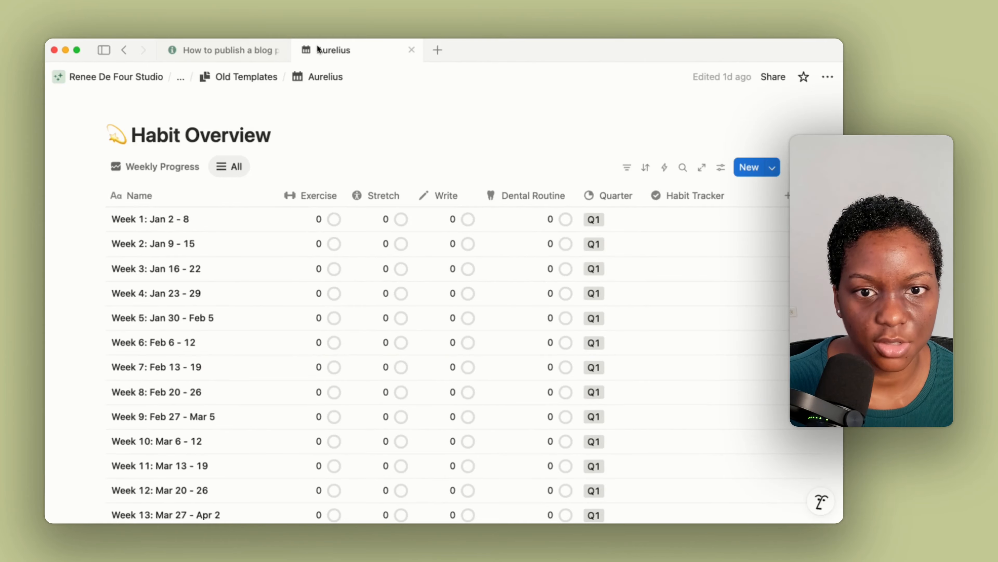
pyautogui.moveTo(103, 49)
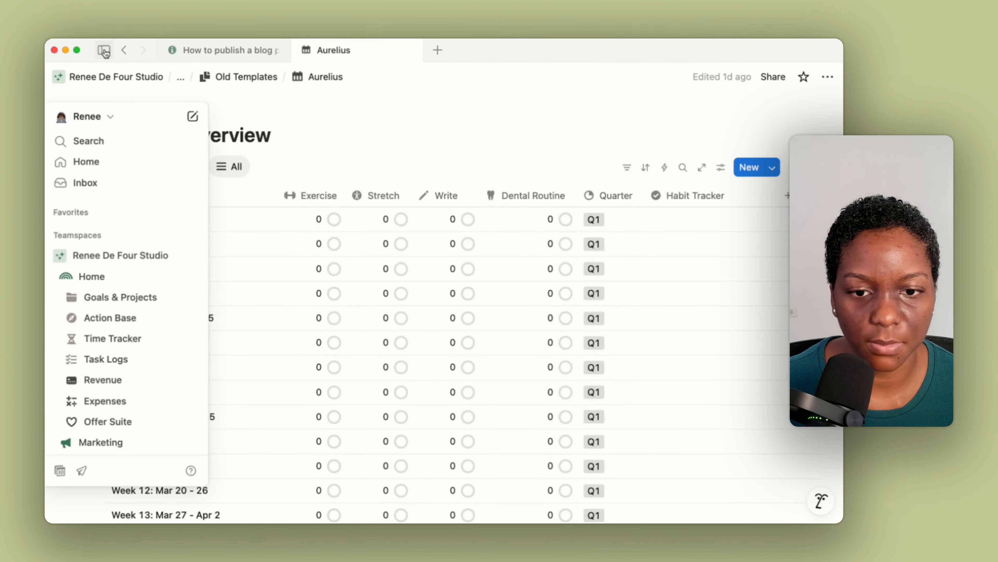
pyautogui.click(101, 275)
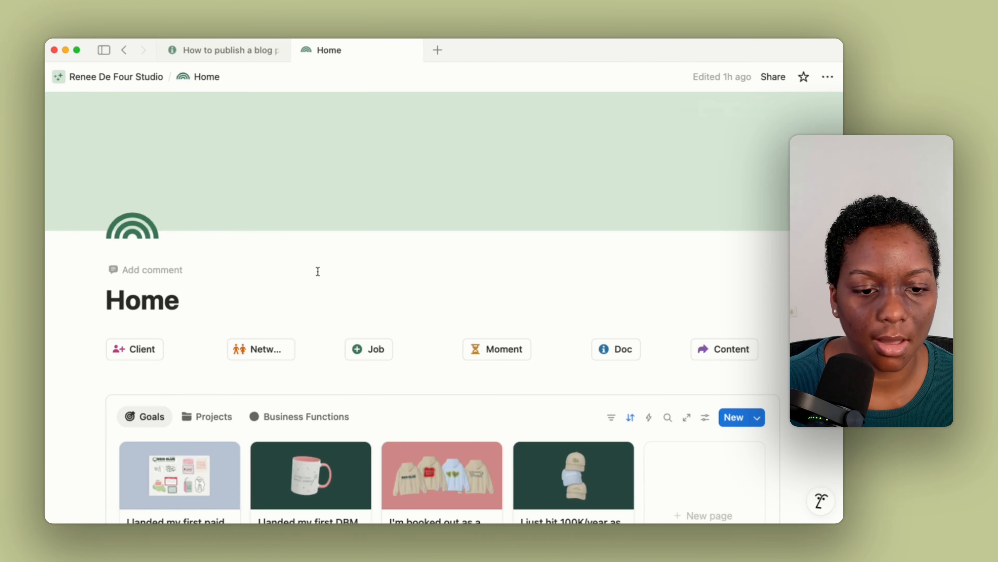
pyautogui.scroll(-5, 318, 271)
pyautogui.scroll(-4, 318, 272)
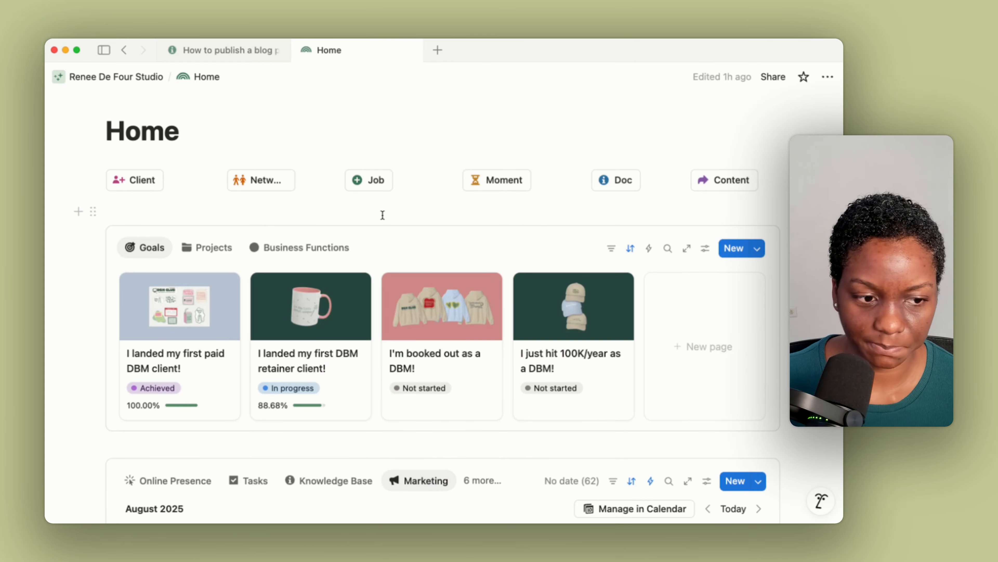
# Show the database title on the Home page's Goals view and open the My DBM Goals source database through it.
pyautogui.scroll(-1, 382, 215)
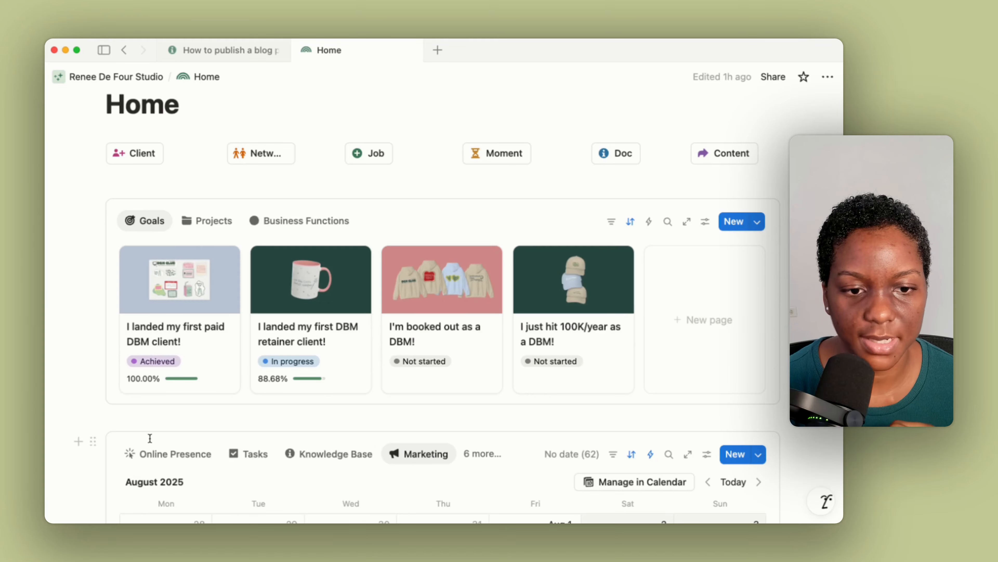
pyautogui.click(146, 223)
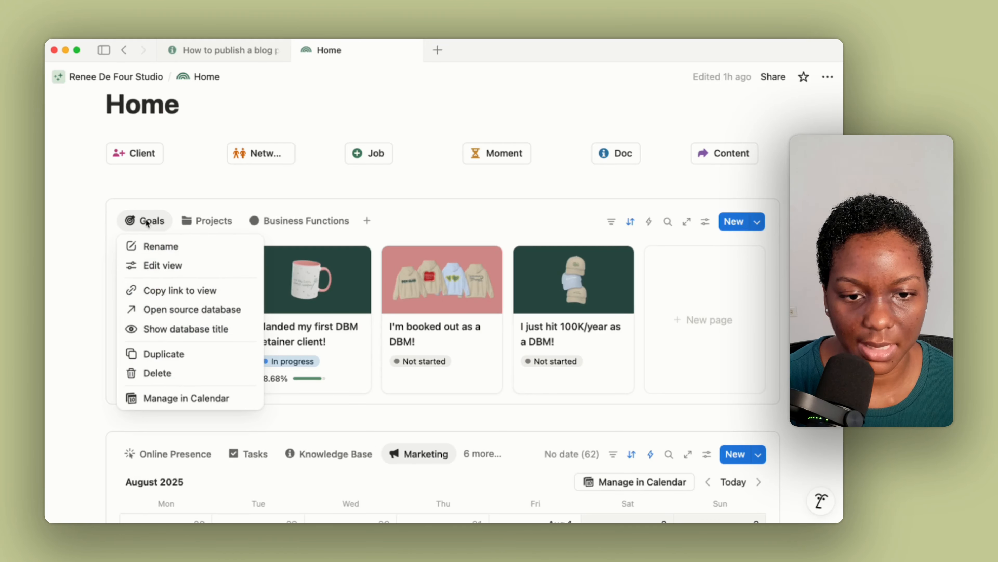
pyautogui.click(153, 332)
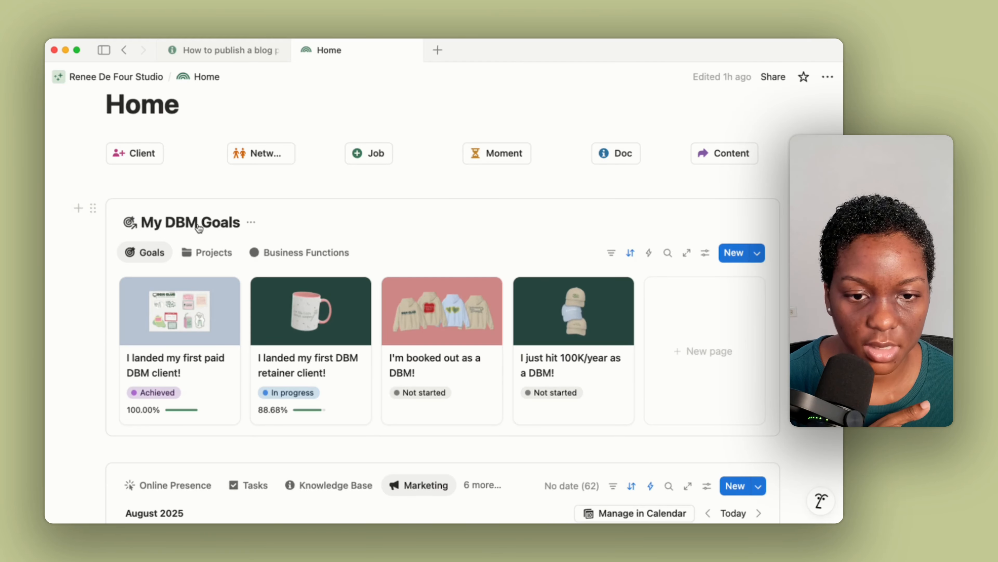
pyautogui.click(171, 226)
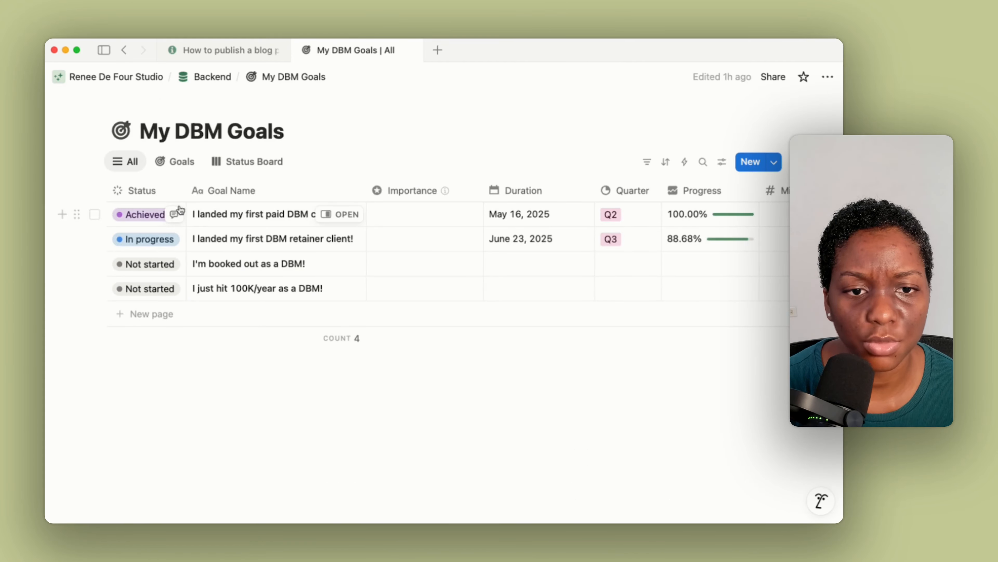
# Open the parent Backend page and look through its master databases, from Projects down to Editorial Calendar.
pyautogui.click(211, 77)
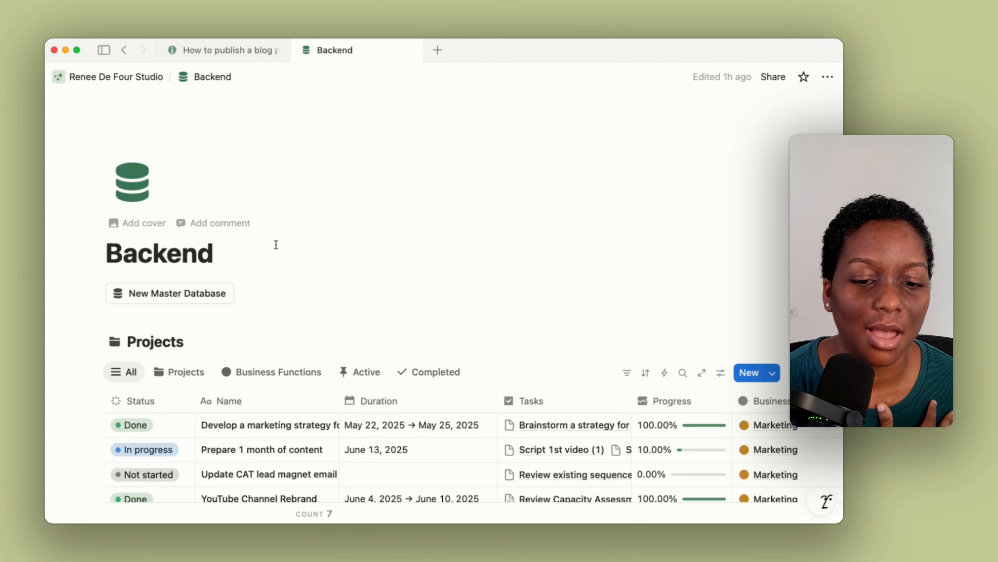
pyautogui.scroll(-5, 276, 244)
pyautogui.scroll(-15, 276, 245)
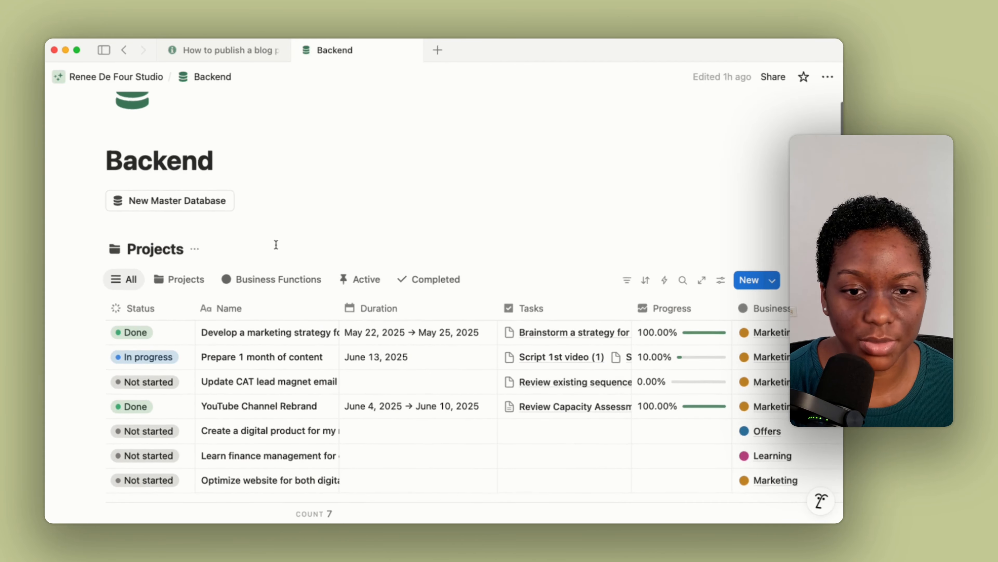
pyautogui.scroll(-16, 276, 244)
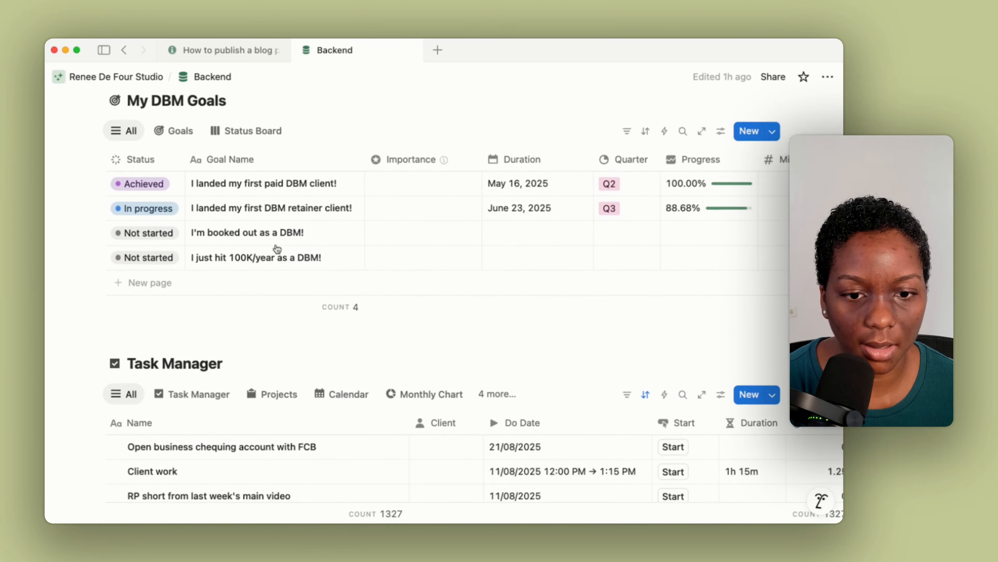
pyautogui.scroll(-6, 277, 248)
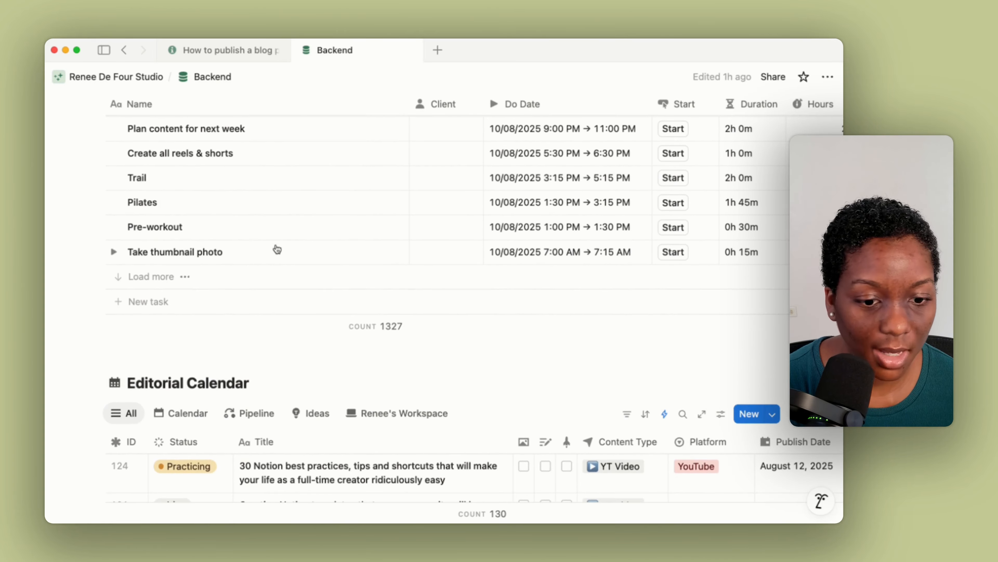
pyautogui.scroll(-9, 277, 249)
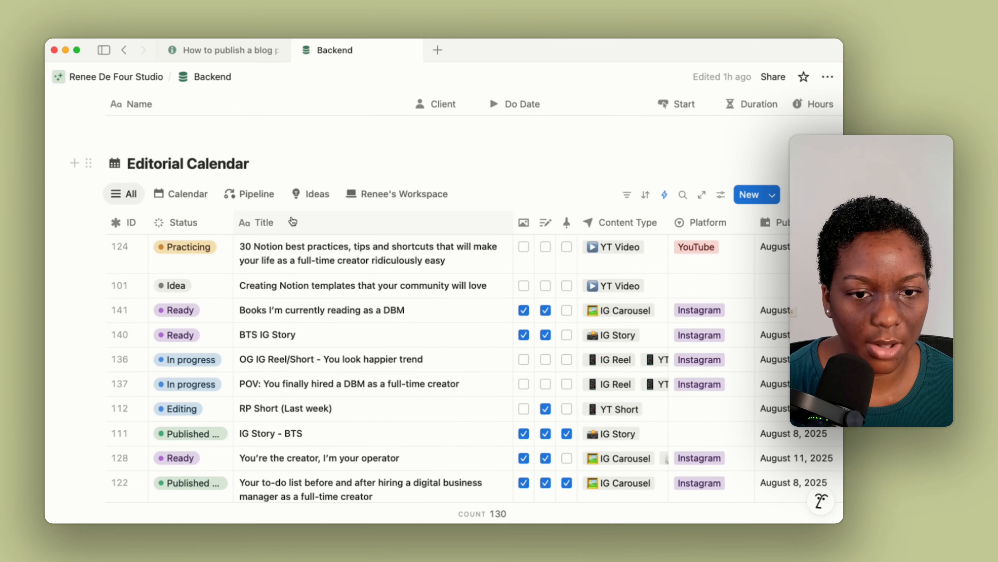
pyautogui.scroll(-2, 292, 221)
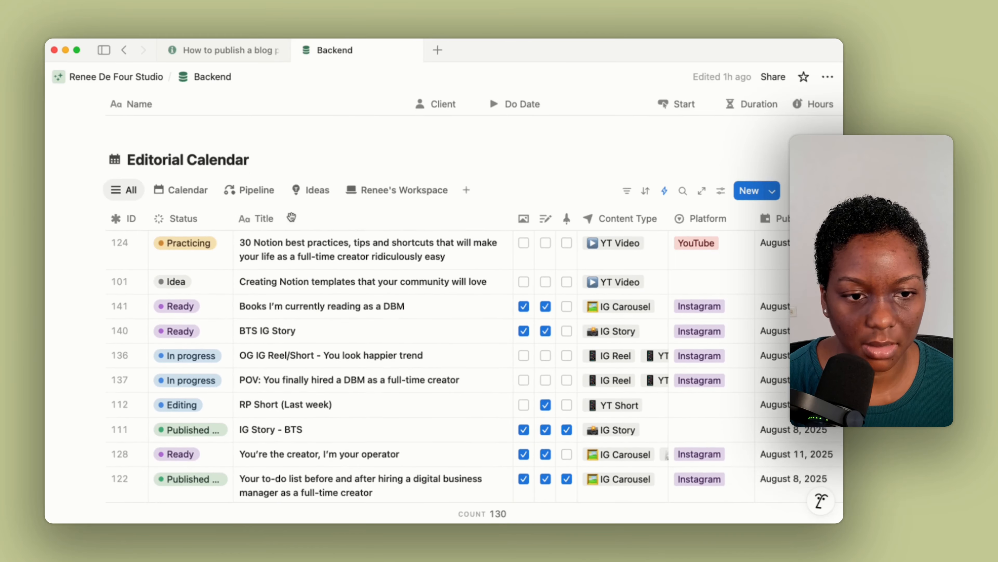
pyautogui.scroll(20, 293, 159)
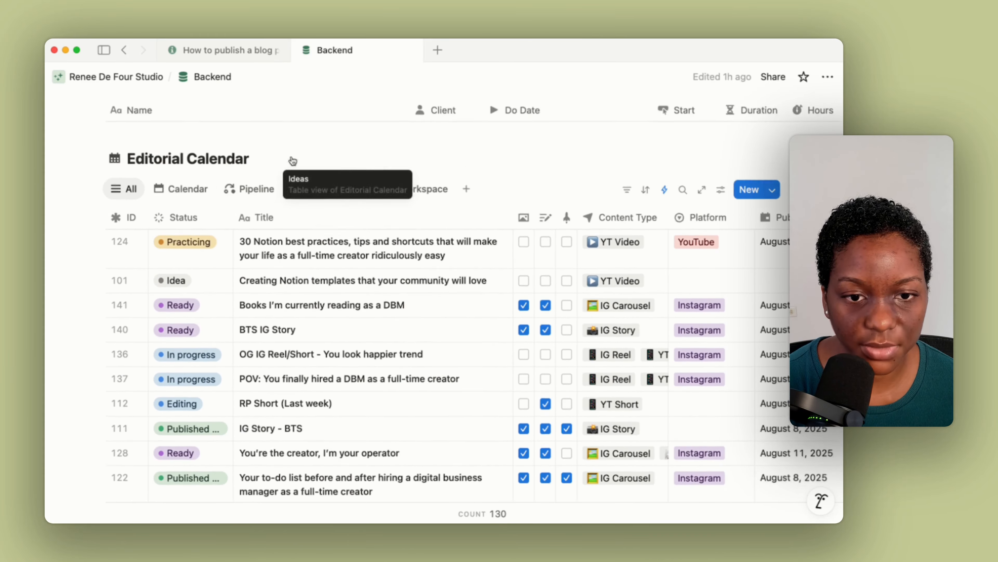
pyautogui.scroll(3, 292, 156)
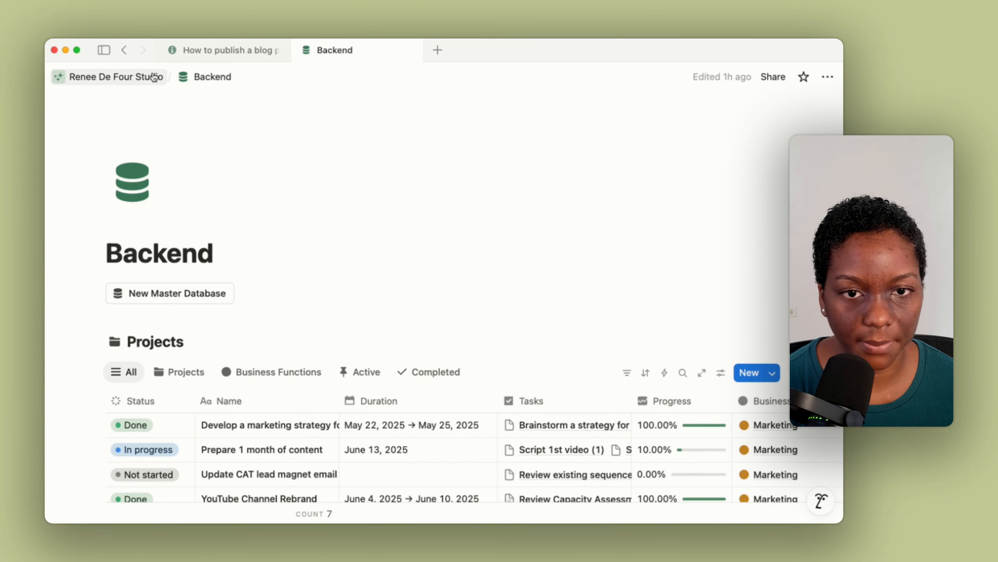
# Return to the Home page and hide the My DBM Goals database title again.
pyautogui.click(129, 52)
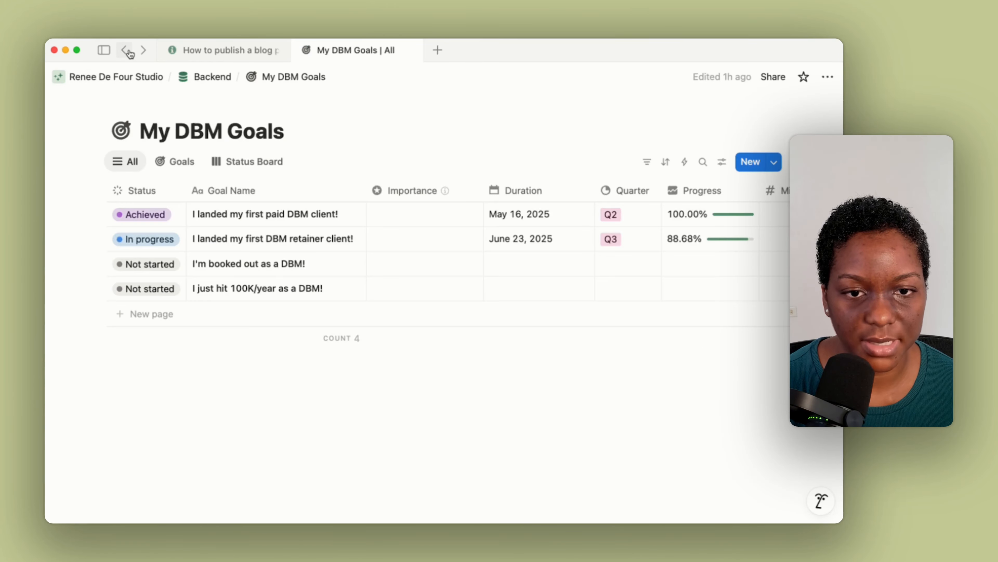
pyautogui.click(129, 52)
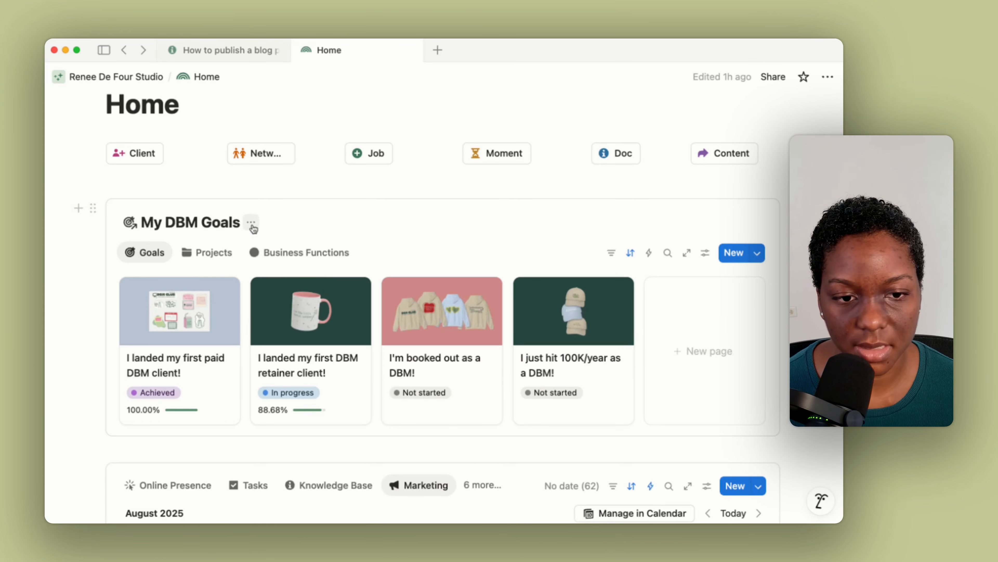
pyautogui.click(251, 224)
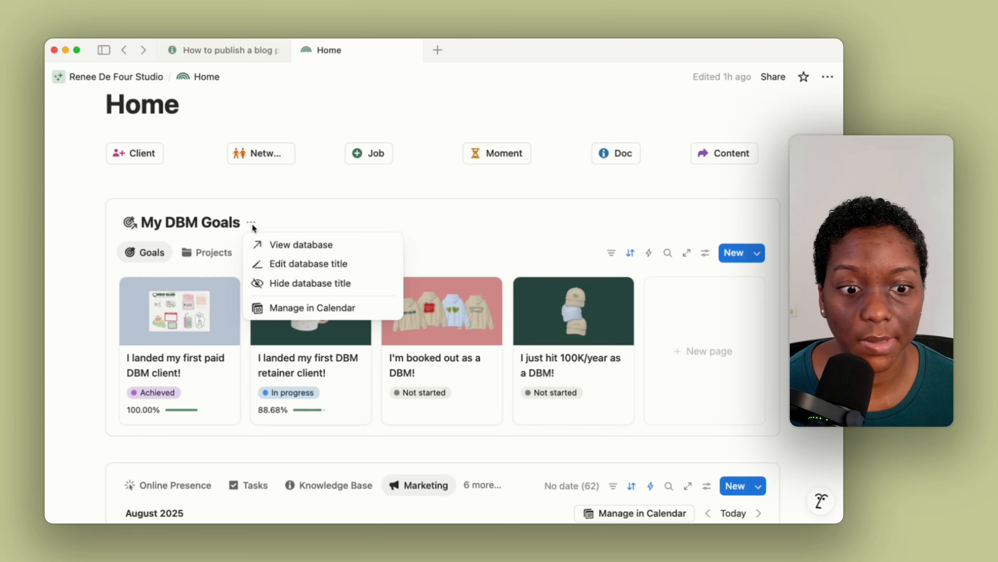
pyautogui.click(265, 283)
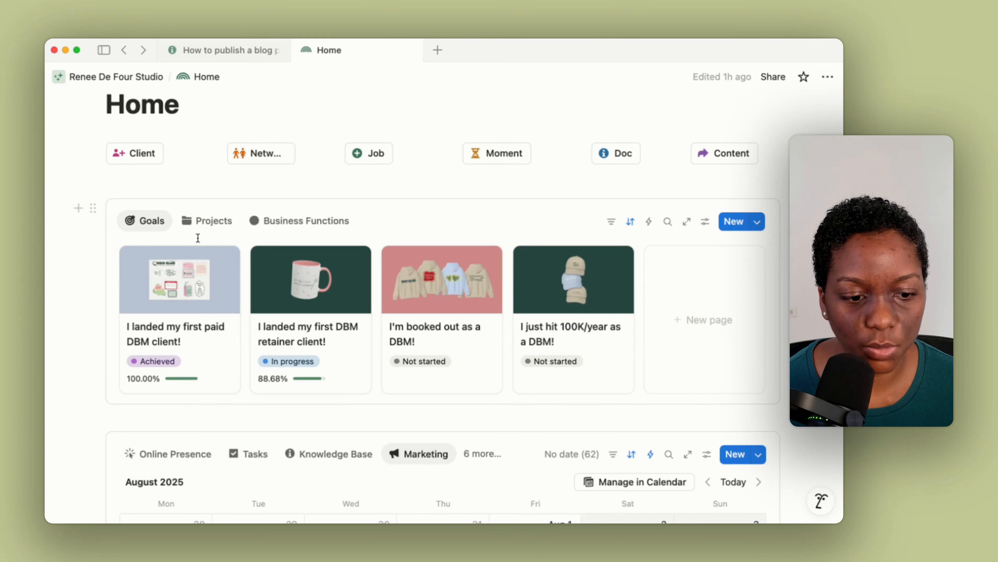
# Switch the Home page's Marketing calendar block to the Online Presence view and look over both multi-view database blocks.
pyautogui.scroll(-5, 198, 237)
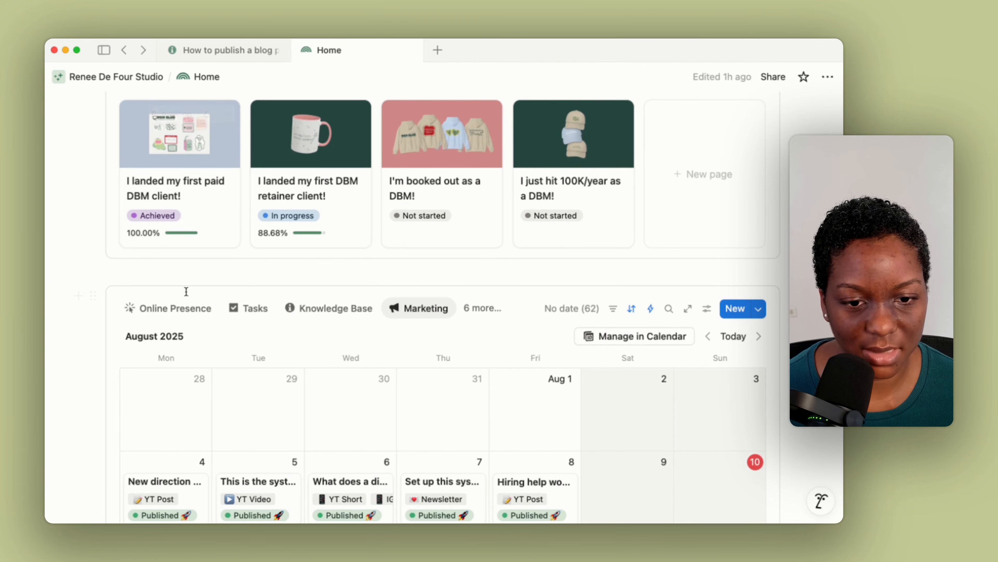
pyautogui.click(175, 307)
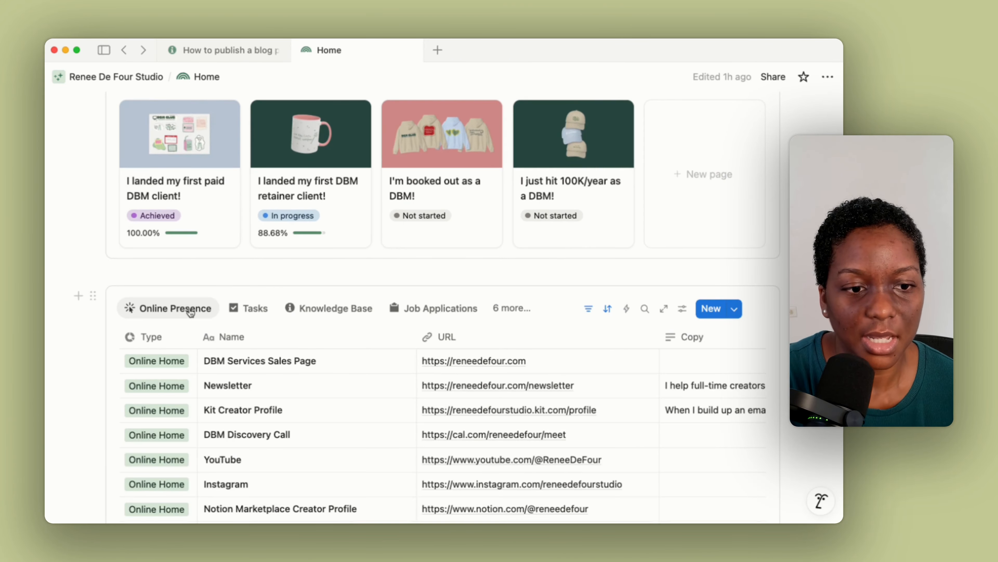
pyautogui.scroll(2, 190, 311)
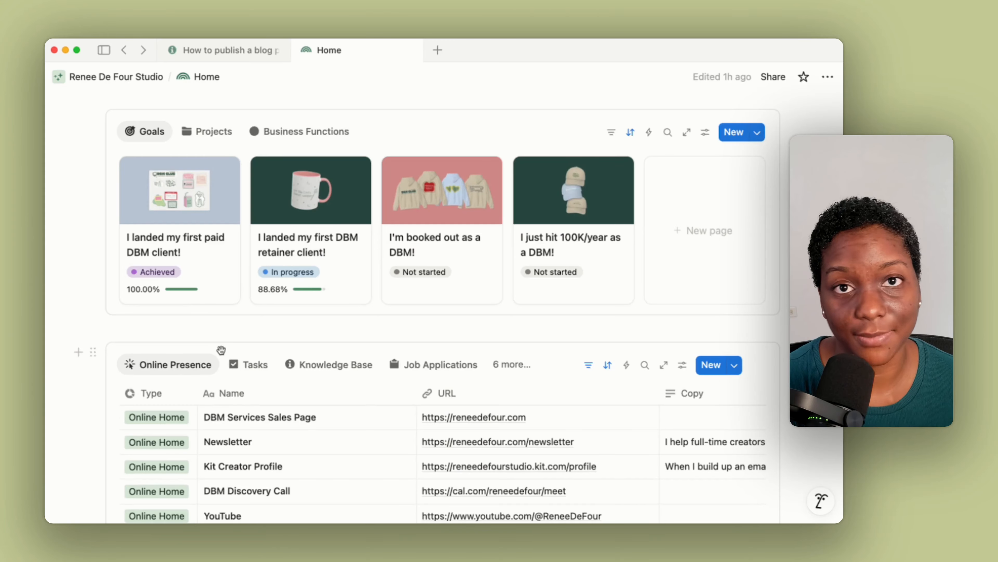
pyautogui.scroll(1, 228, 247)
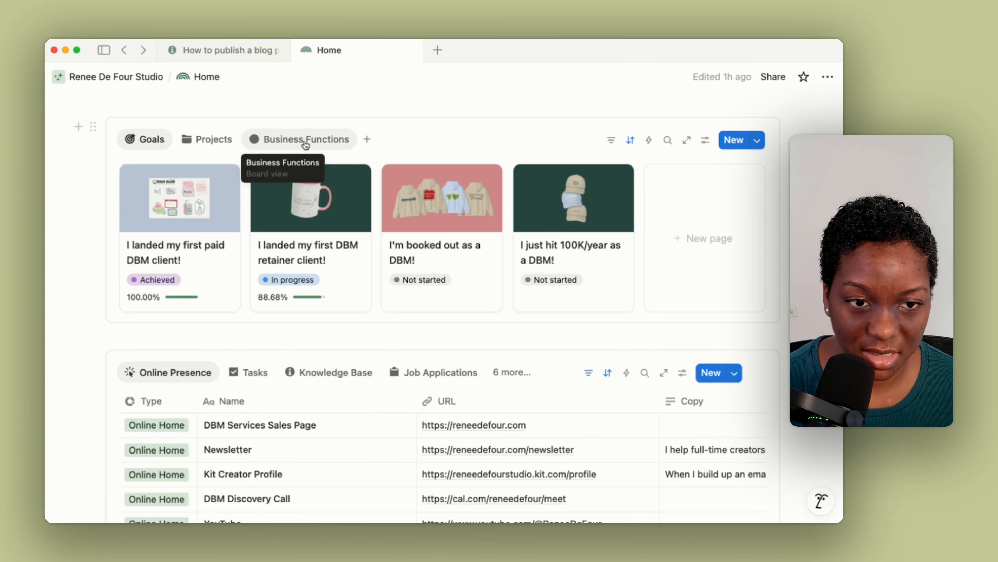
pyautogui.scroll(-6, 306, 144)
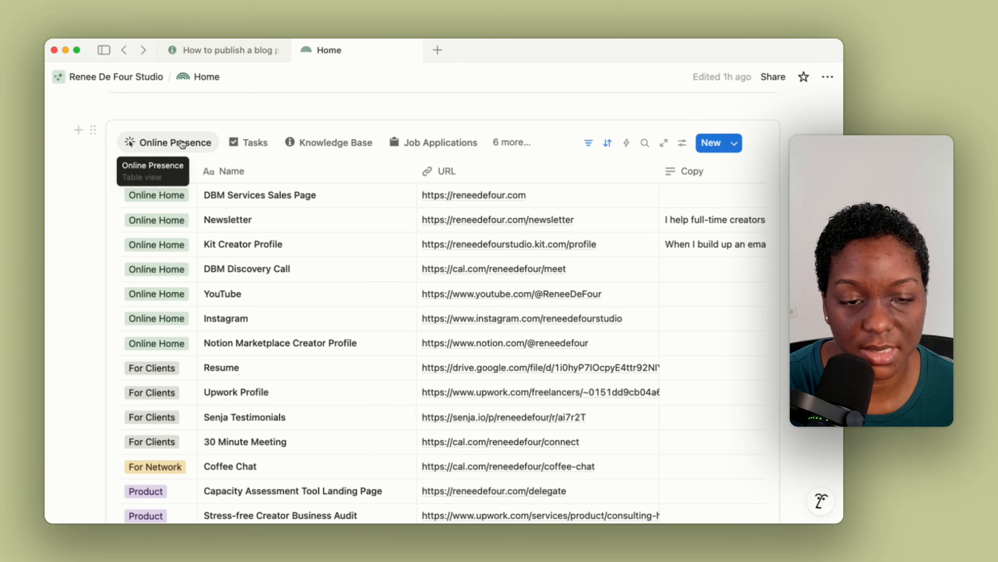
# Look at the block's Tasks and Knowledge Base views and its full view list, and return to Online Presence.
pyautogui.click(260, 143)
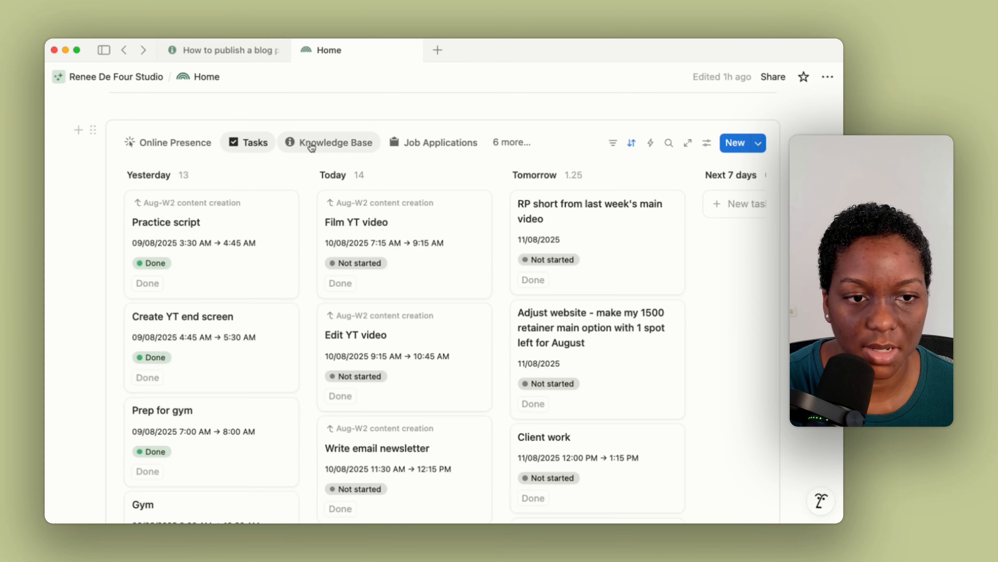
pyautogui.click(310, 145)
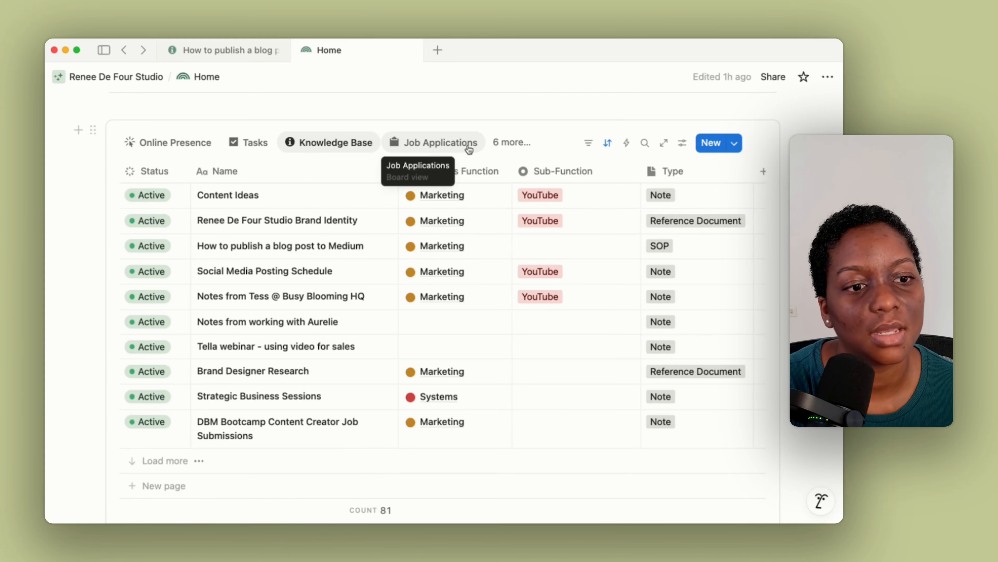
pyautogui.click(513, 143)
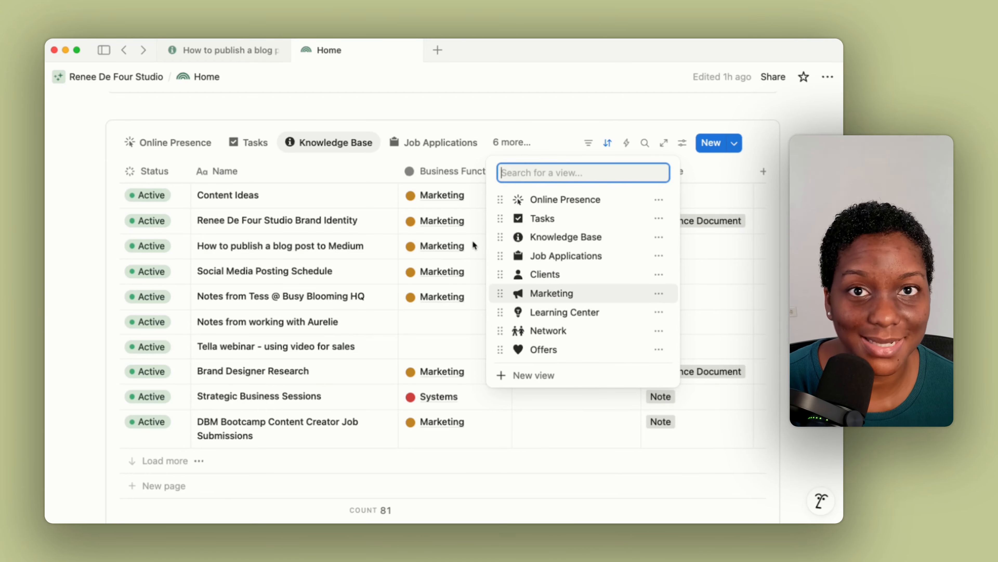
pyautogui.click(414, 153)
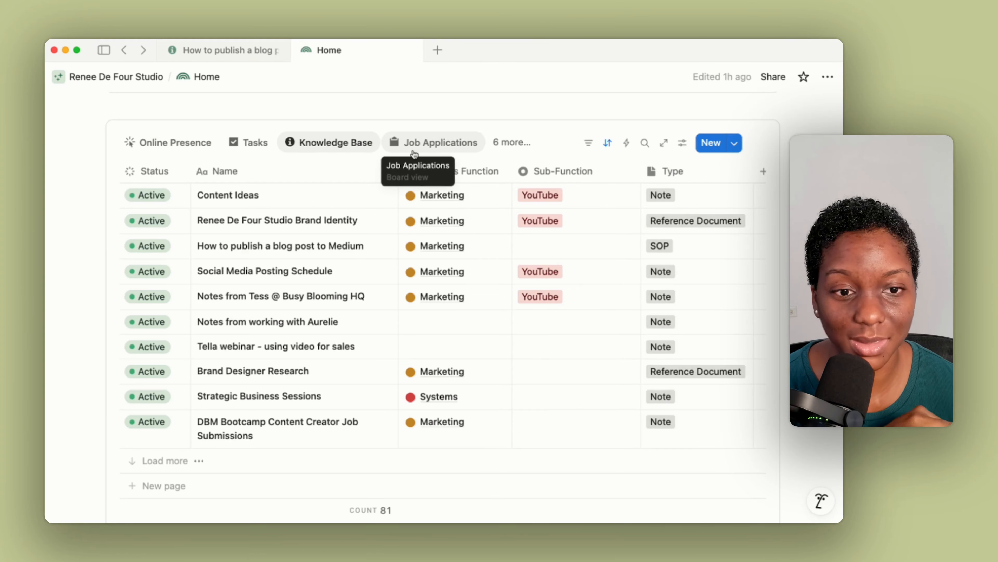
pyautogui.click(201, 152)
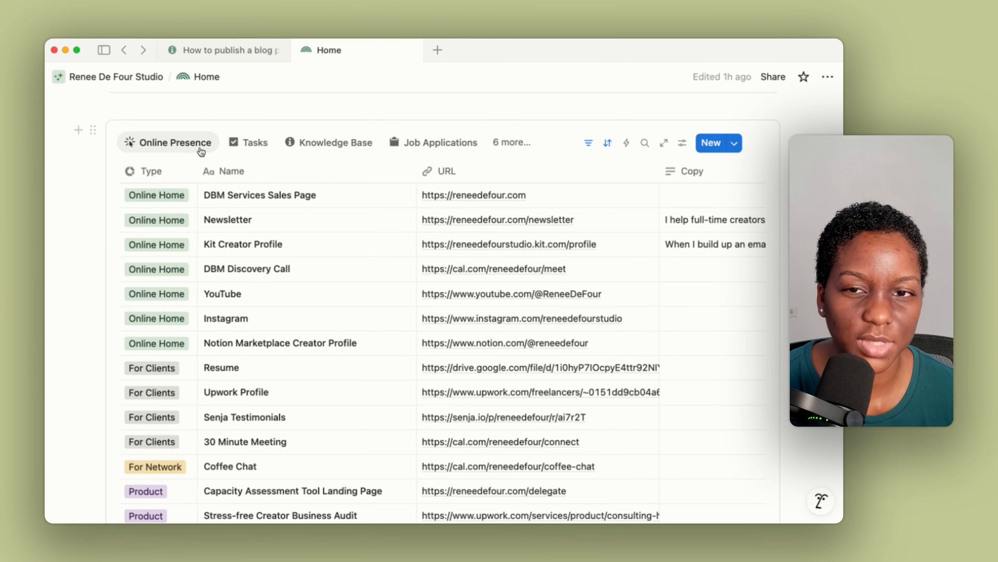
pyautogui.scroll(-1, 200, 152)
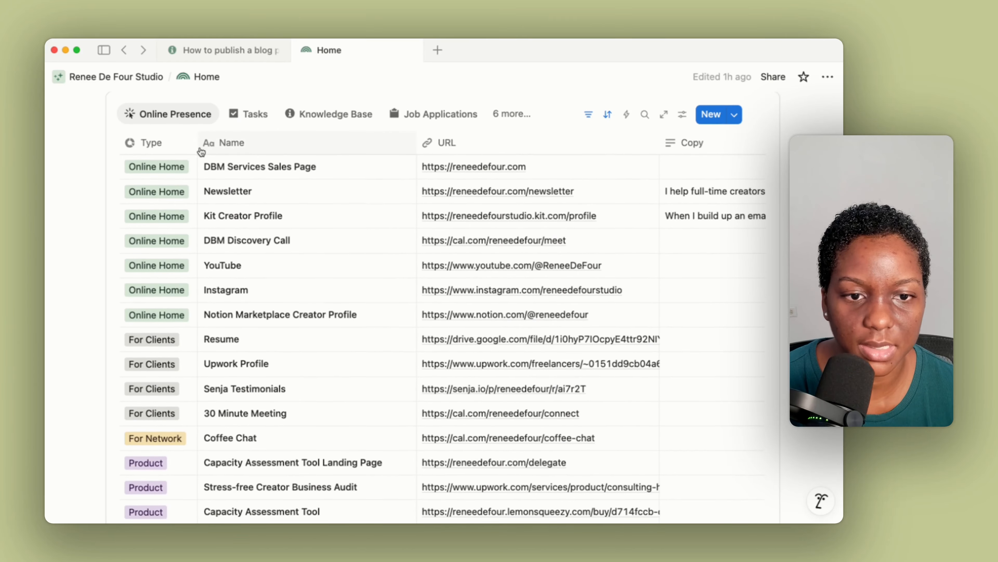
pyautogui.scroll(3, 217, 235)
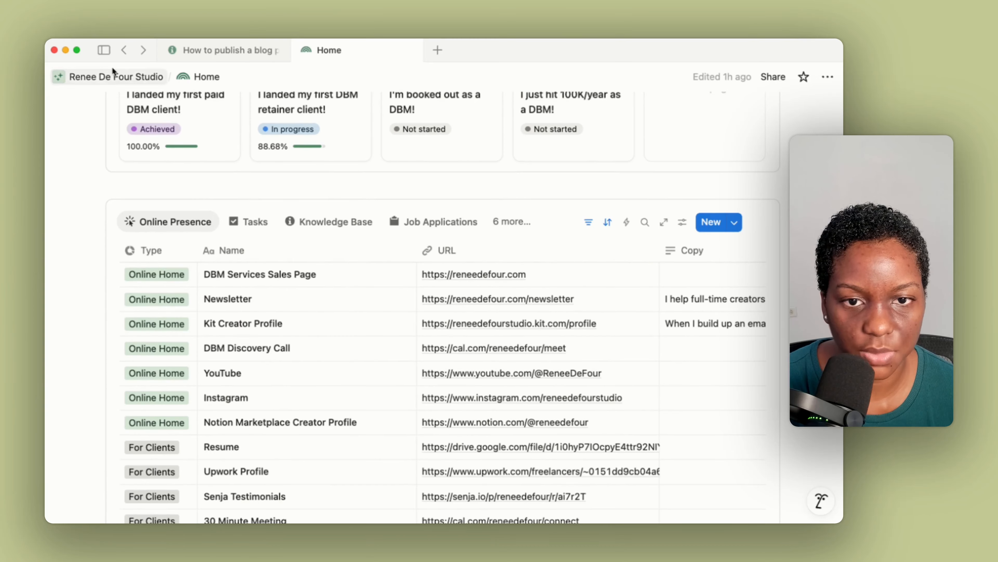
# Open the Action Base page nested under Home and collapse the sidebar.
pyautogui.click(105, 52)
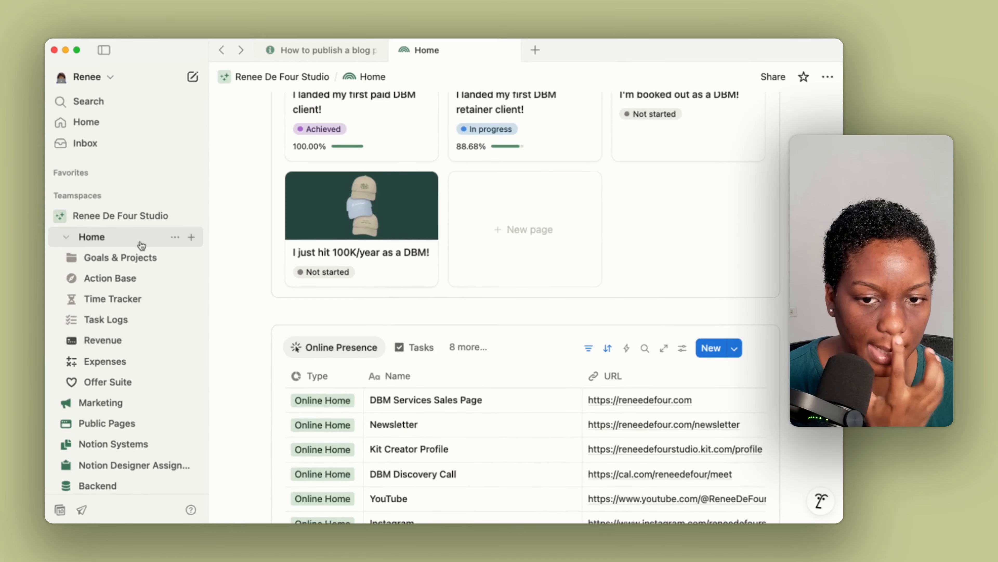
pyautogui.click(137, 278)
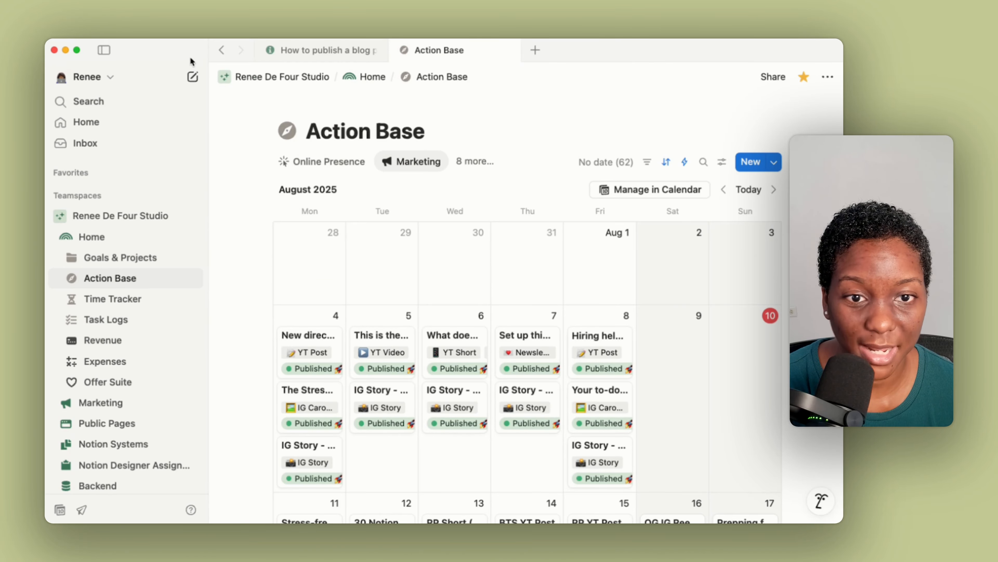
pyautogui.click(104, 50)
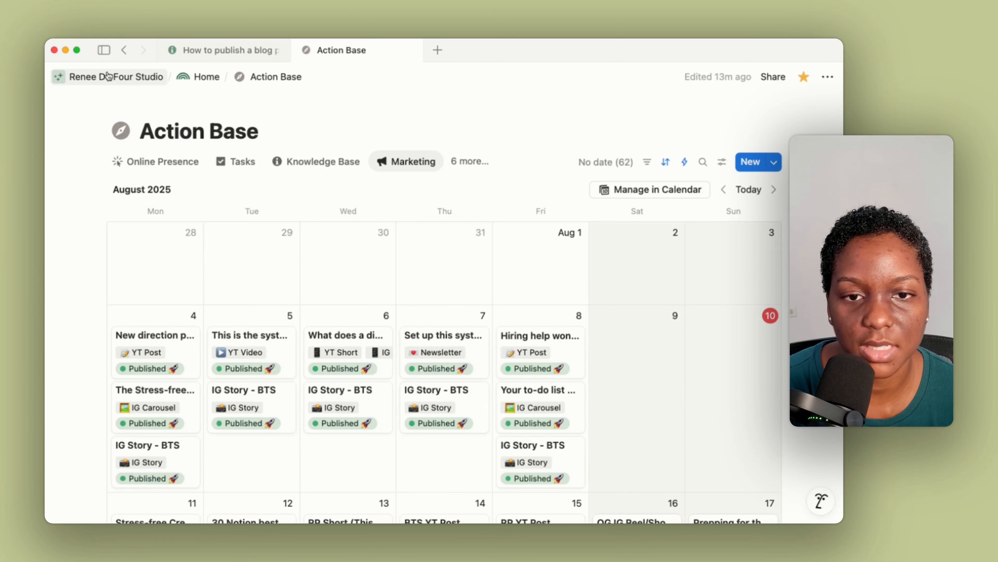
# Open the Time Tracker page from the collapsed sidebar, expand the sidebar fully, and return to the Action Base page.
pyautogui.moveTo(104, 51)
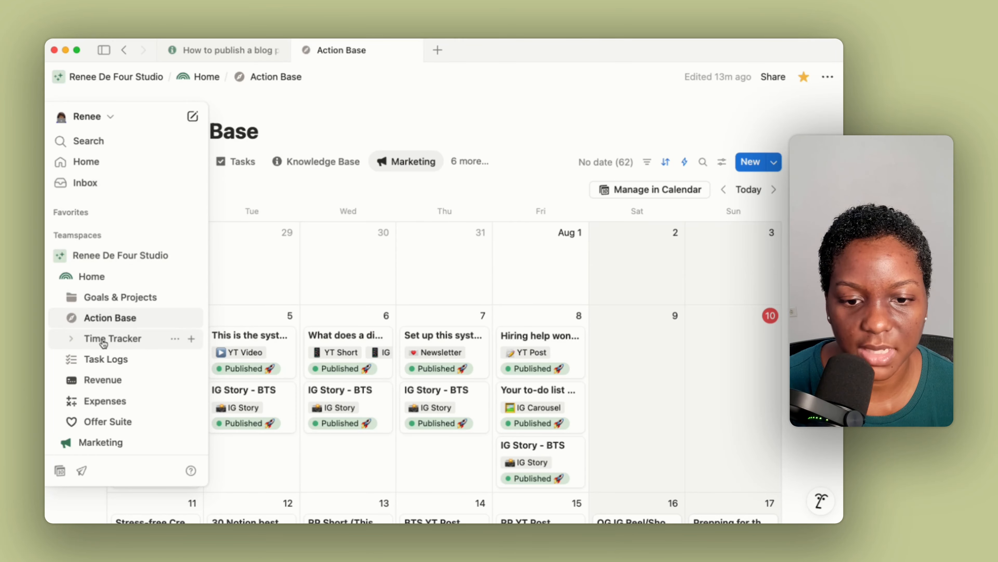
pyautogui.click(118, 341)
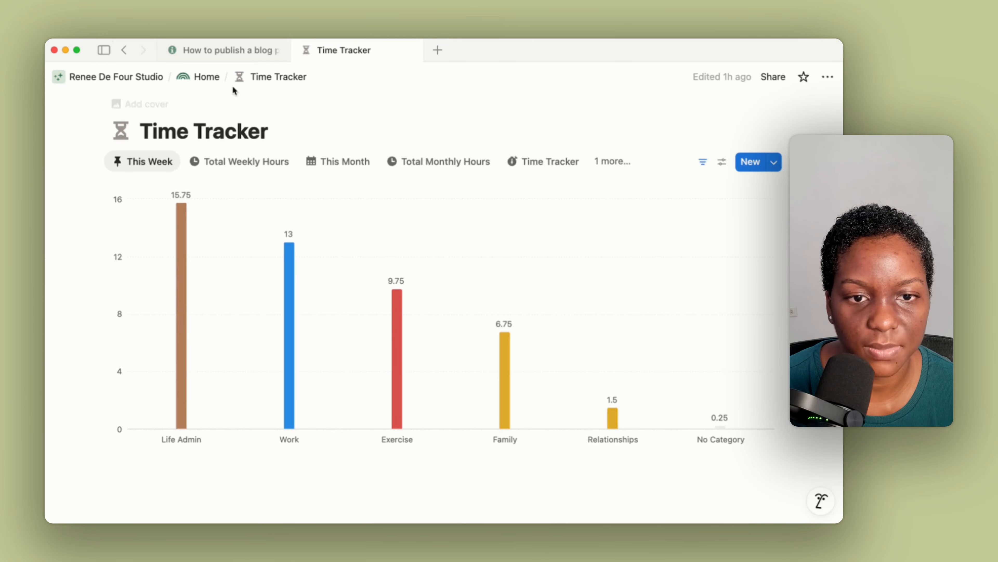
pyautogui.click(103, 50)
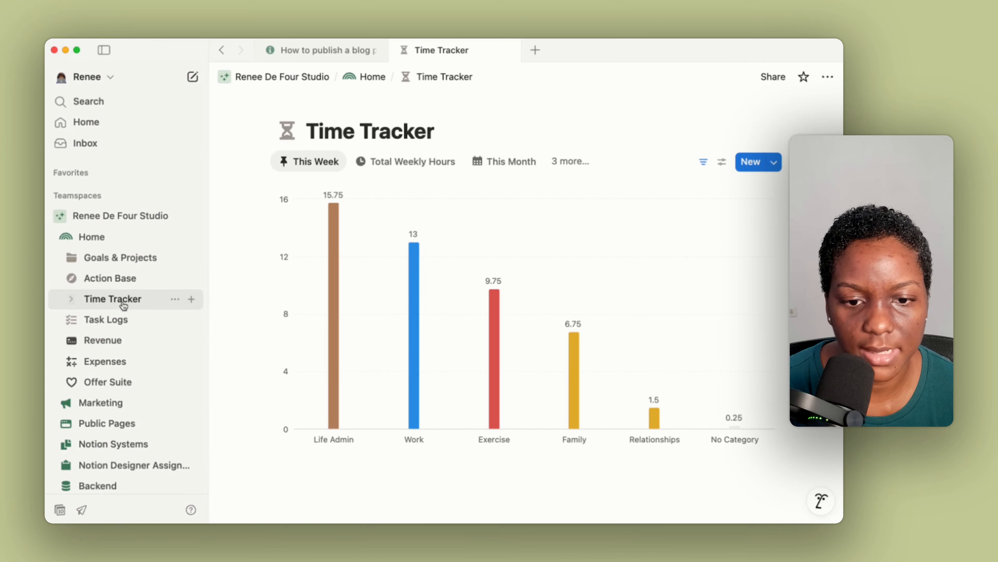
pyautogui.click(96, 278)
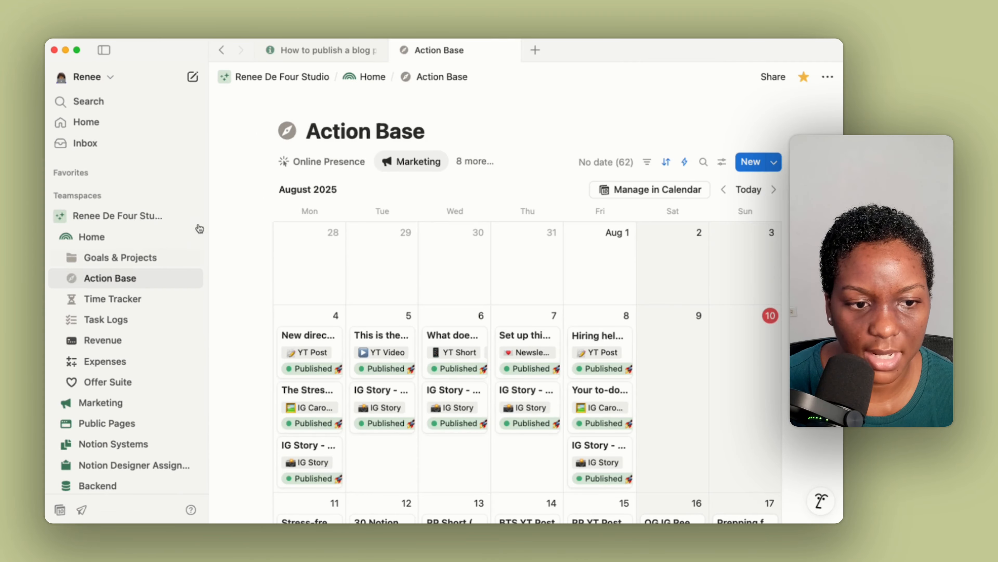
# Show Action Base's Online Presence view, clear the page title and remove the page icon.
pyautogui.click(284, 162)
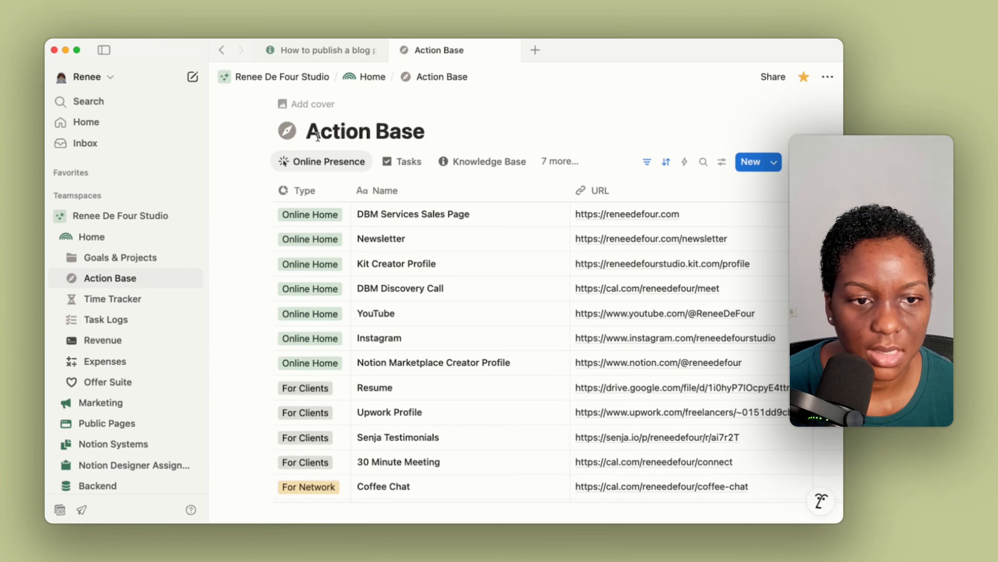
pyautogui.moveTo(306, 134); pyautogui.dragTo(425, 133)
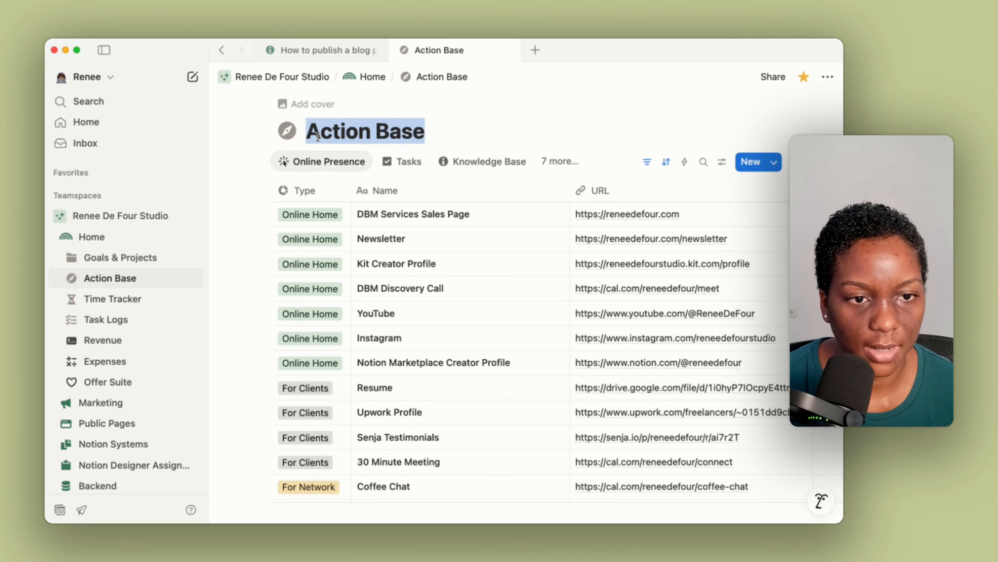
pyautogui.press('BackSpace')
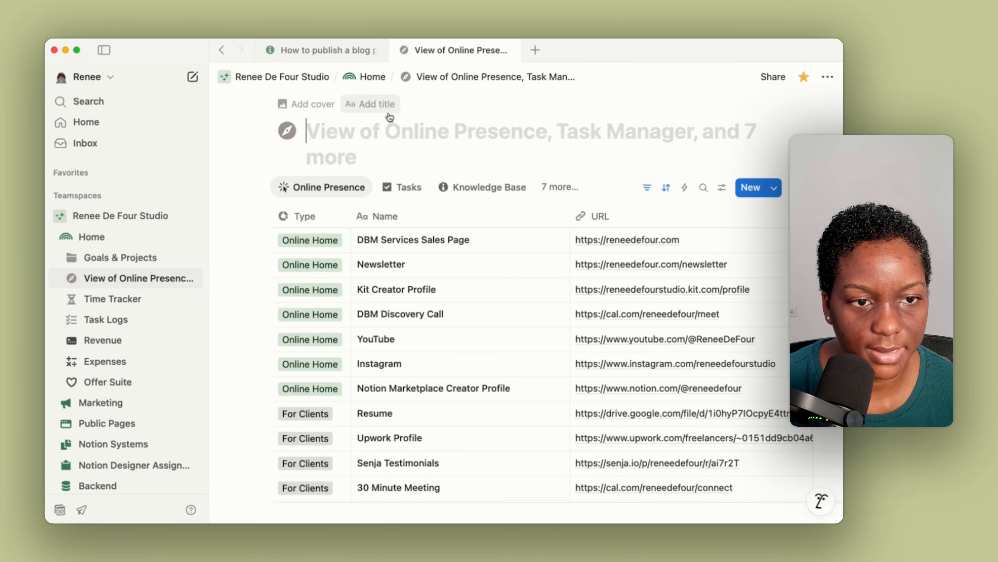
pyautogui.click(285, 131)
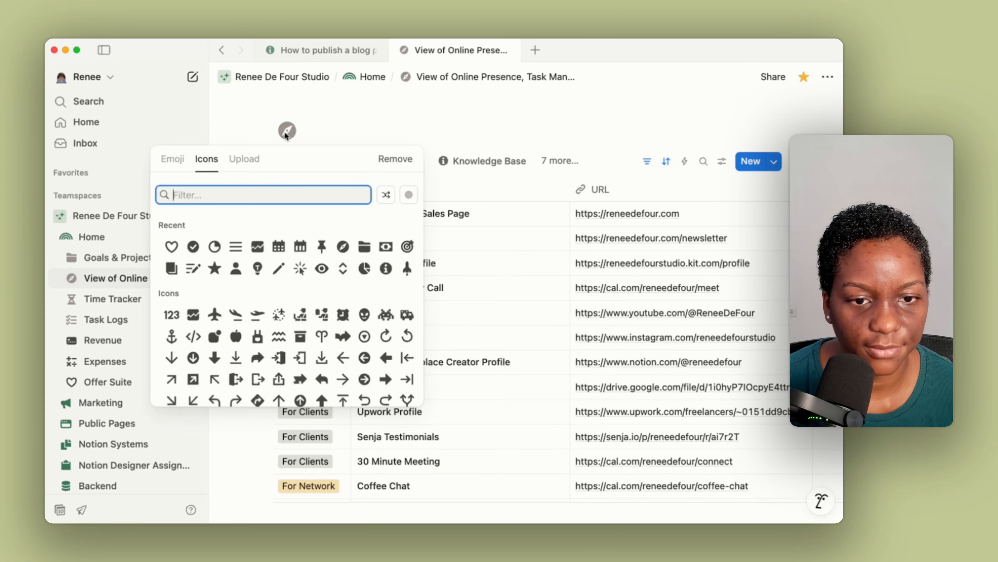
pyautogui.click(396, 161)
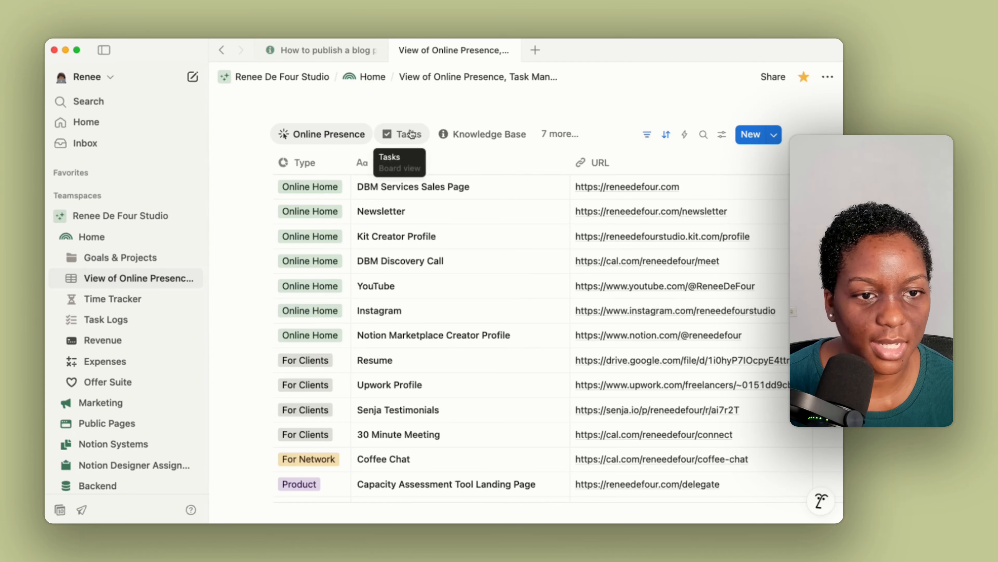
# Add a page title to the untitled multi-database page and name it Action Base.
pyautogui.moveTo(376, 102)
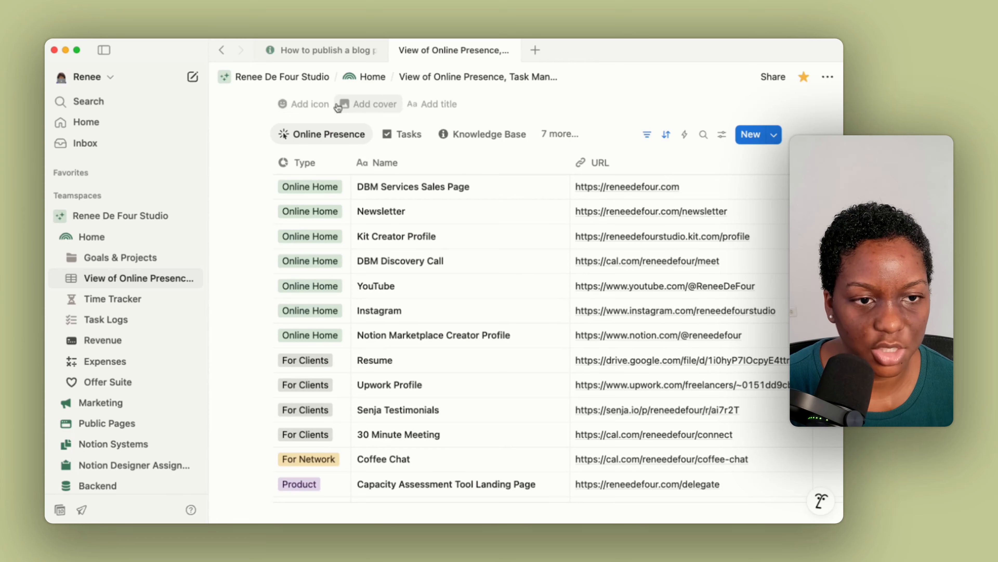
pyautogui.click(440, 112)
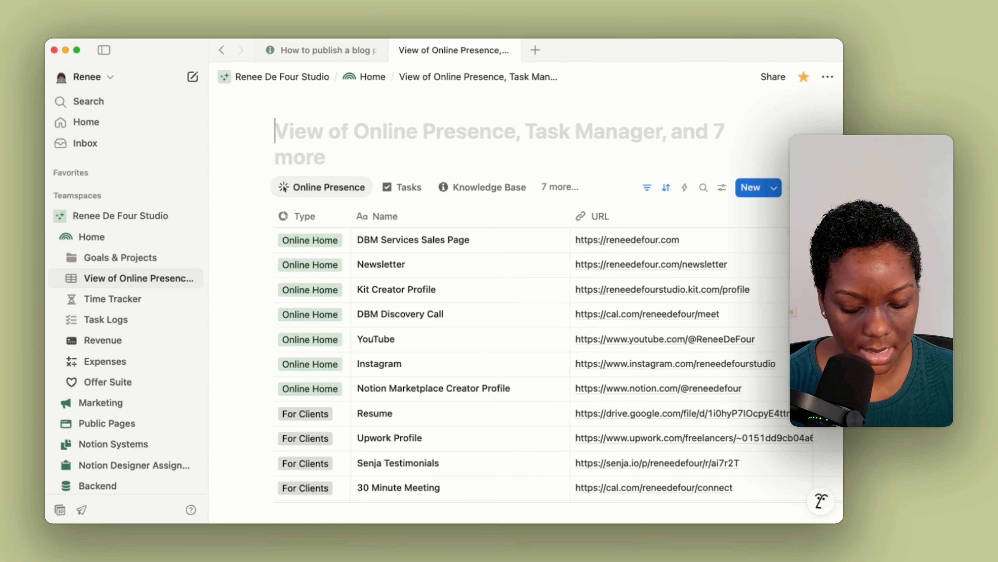
pyautogui.write('Action Base')
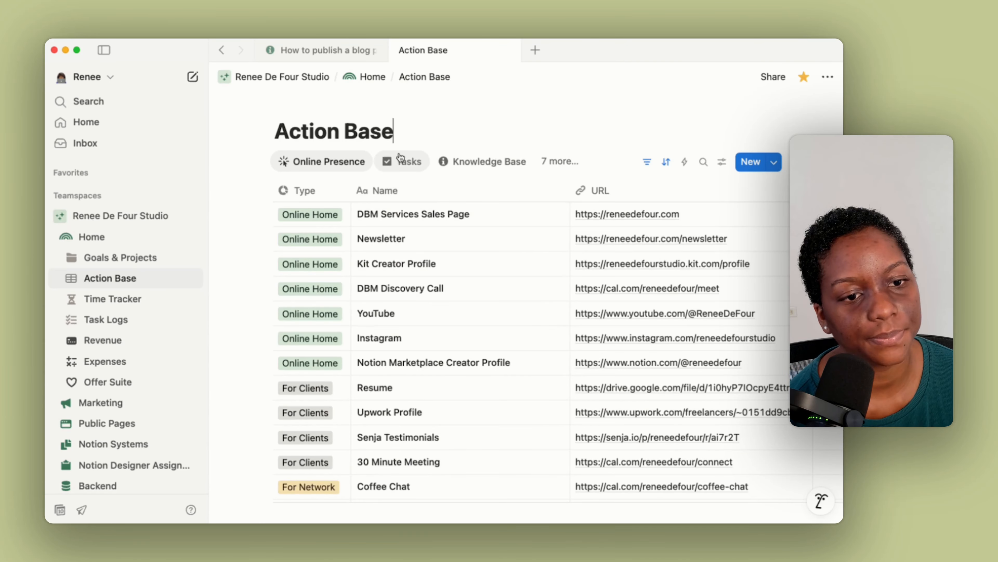
# Give the Action Base page the gray compass icon.
pyautogui.moveTo(293, 116)
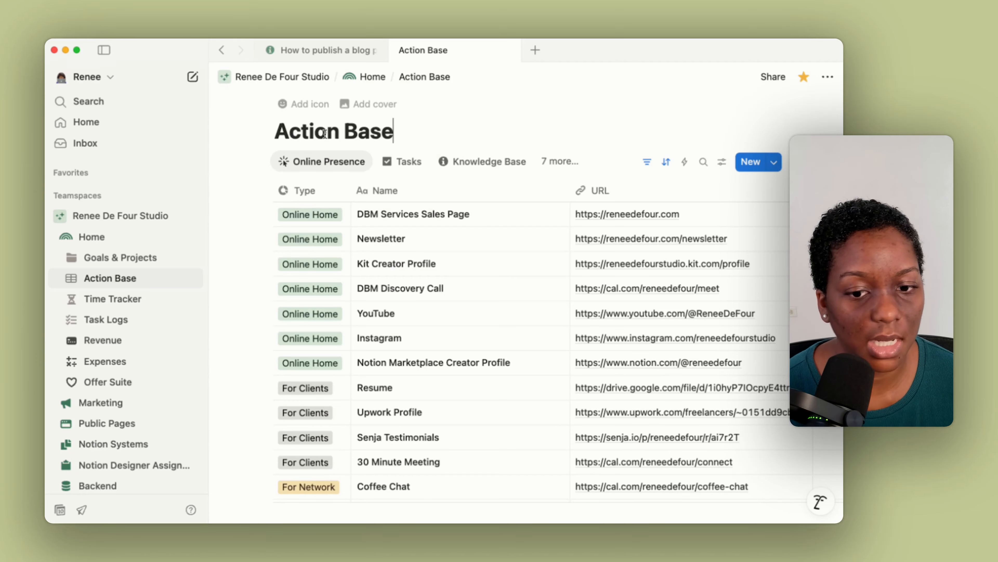
pyautogui.click(293, 105)
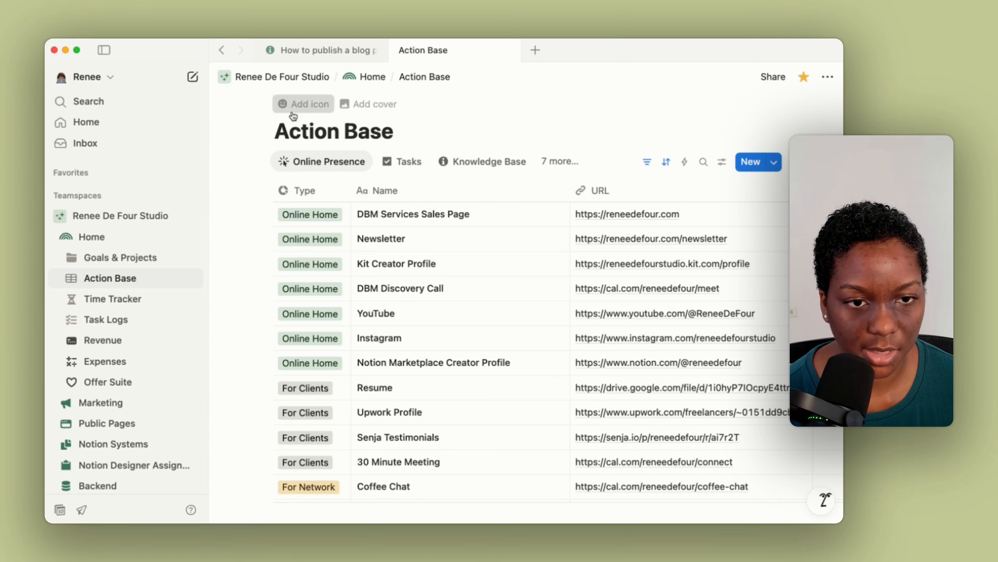
pyautogui.click(204, 164)
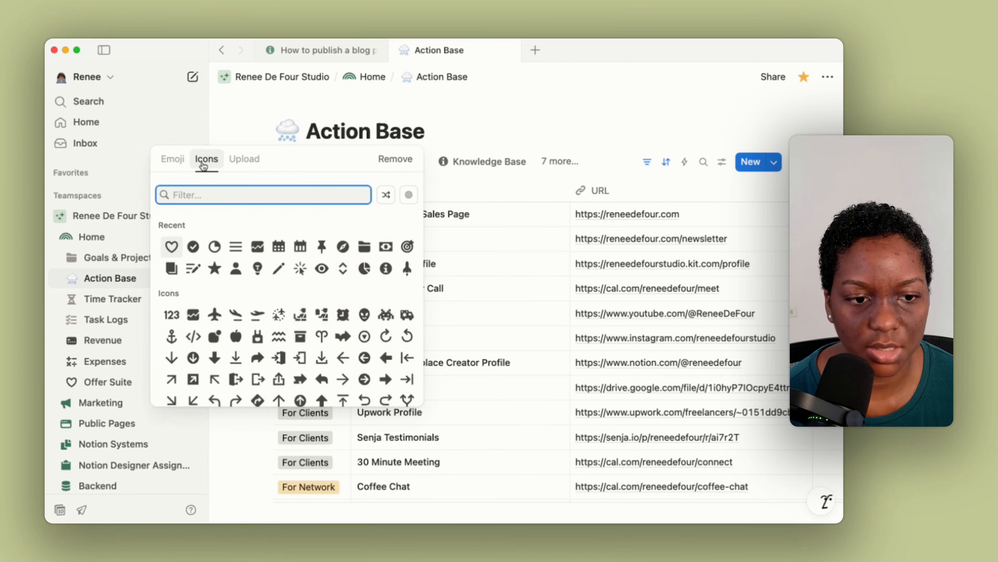
pyautogui.moveTo(343, 248)
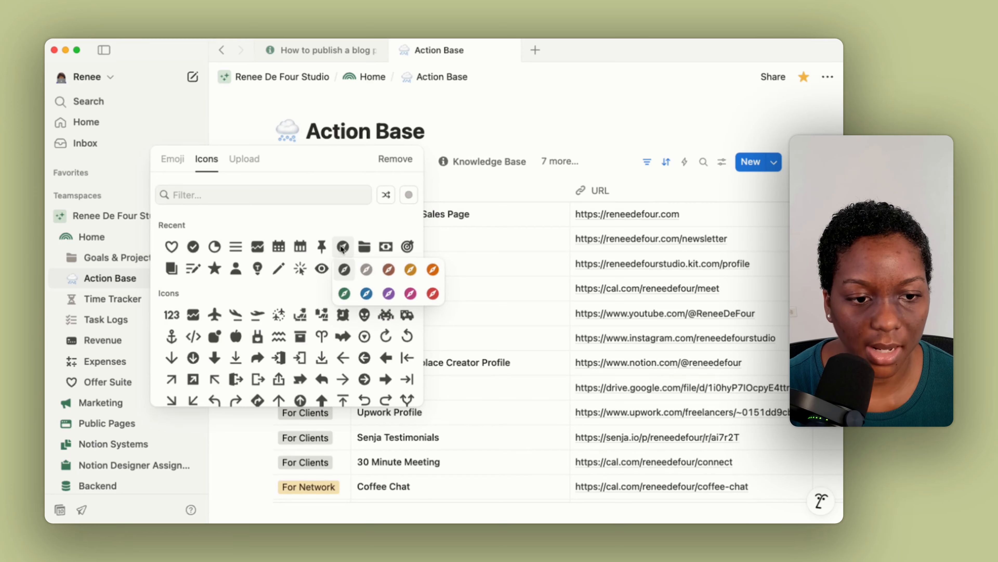
pyautogui.click(367, 269)
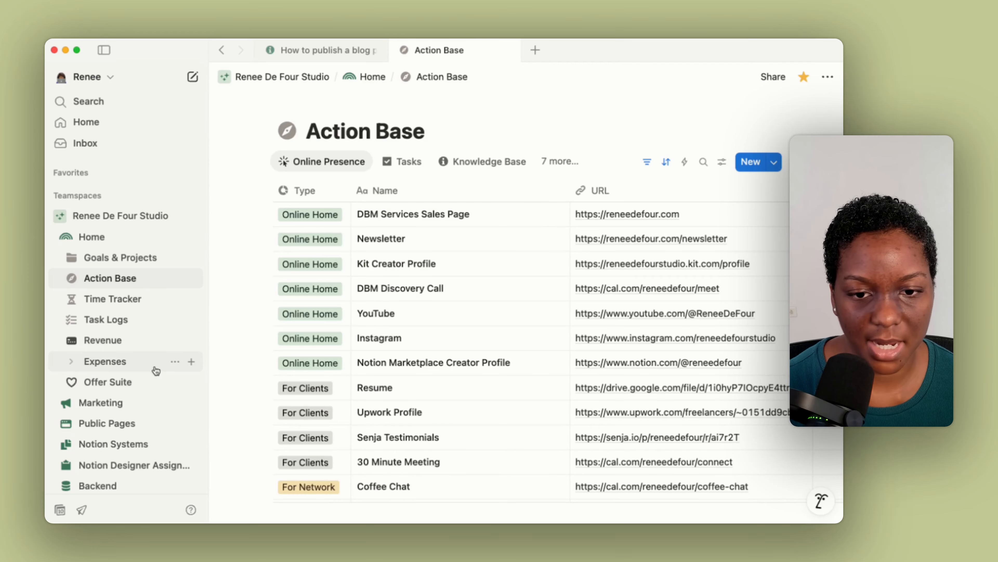
# Open the Home page with the sidebar collapsed and look over its Goals and Online Presence blocks.
pyautogui.click(120, 238)
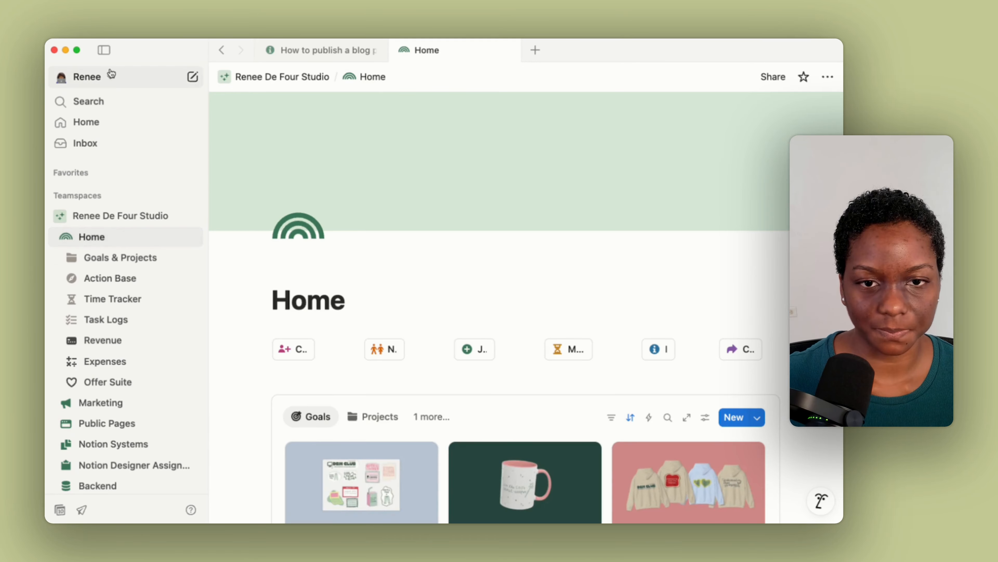
pyautogui.click(104, 51)
pyautogui.scroll(-10, 266, 202)
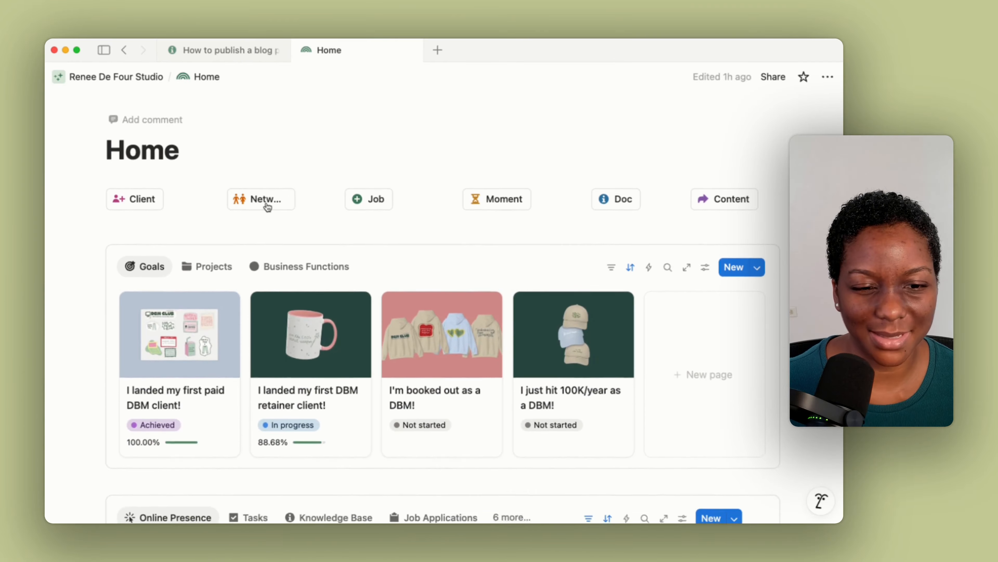
pyautogui.scroll(2, 267, 203)
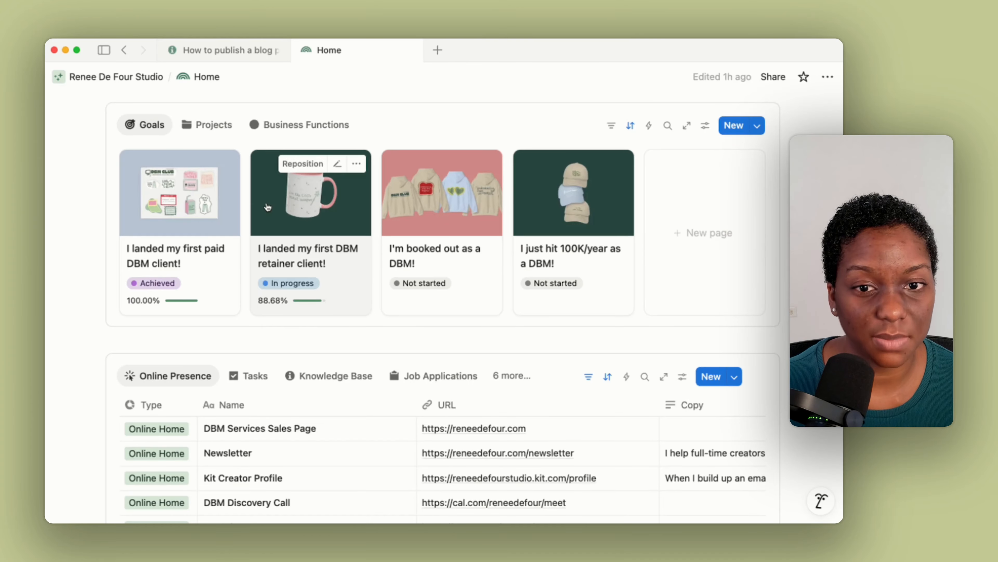
# Look at the Favorites section and page list in the collapsed sidebar.
pyautogui.moveTo(104, 50)
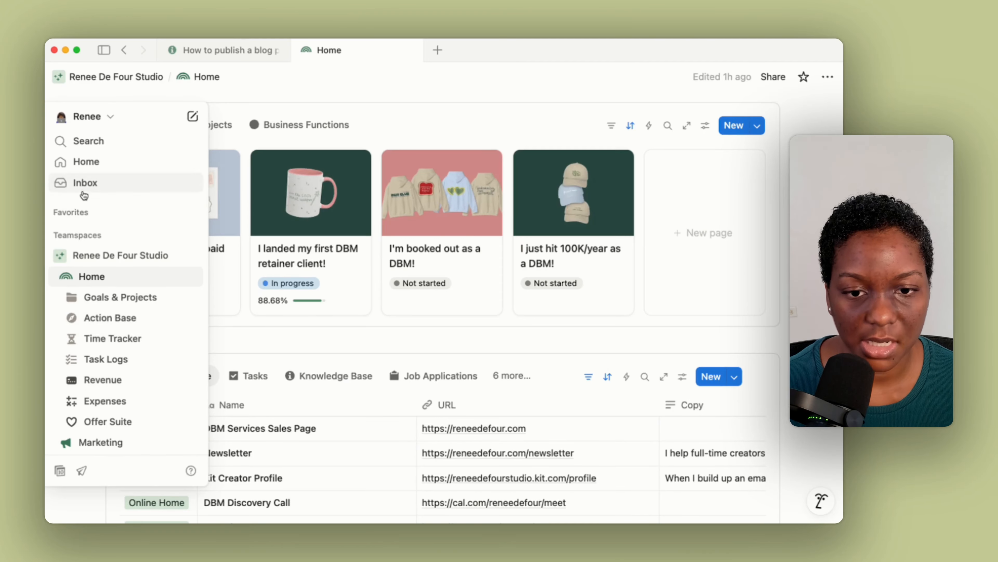
pyautogui.click(82, 213)
pyautogui.scroll(-1, 87, 213)
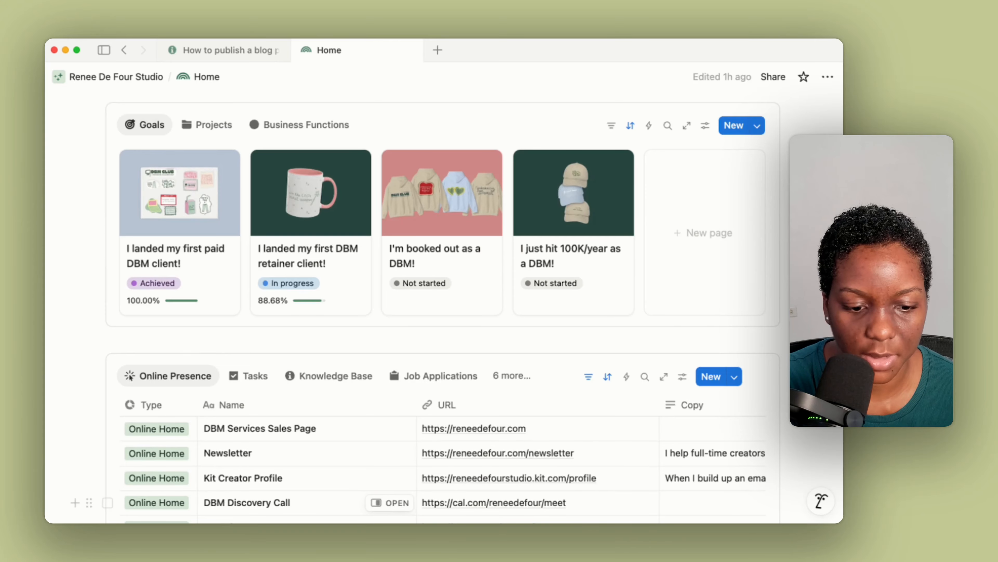
# Switch to the other Home window and open My DBM Goals there in a new pinned tab.
pyautogui.rightClick(483, 557)
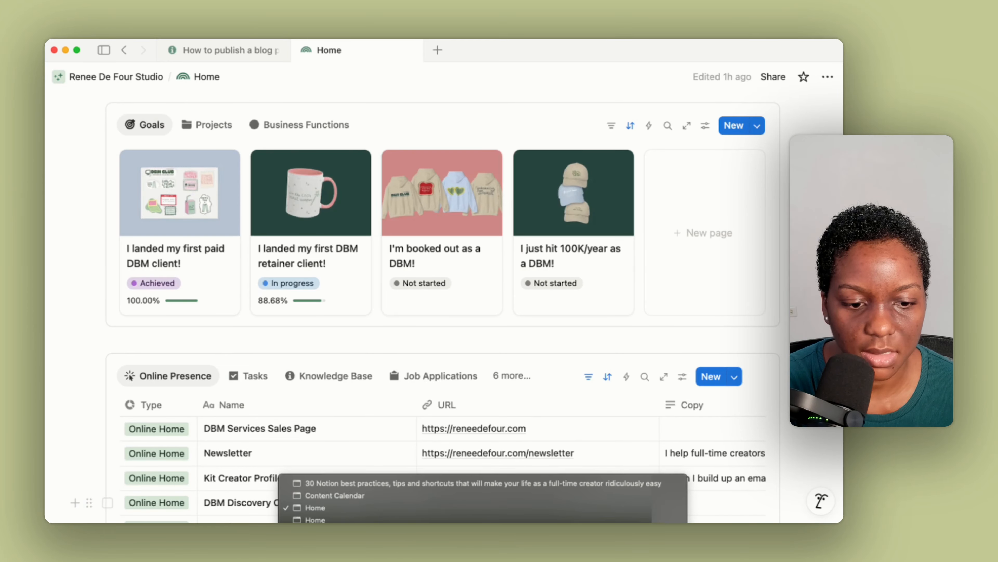
pyautogui.click(297, 519)
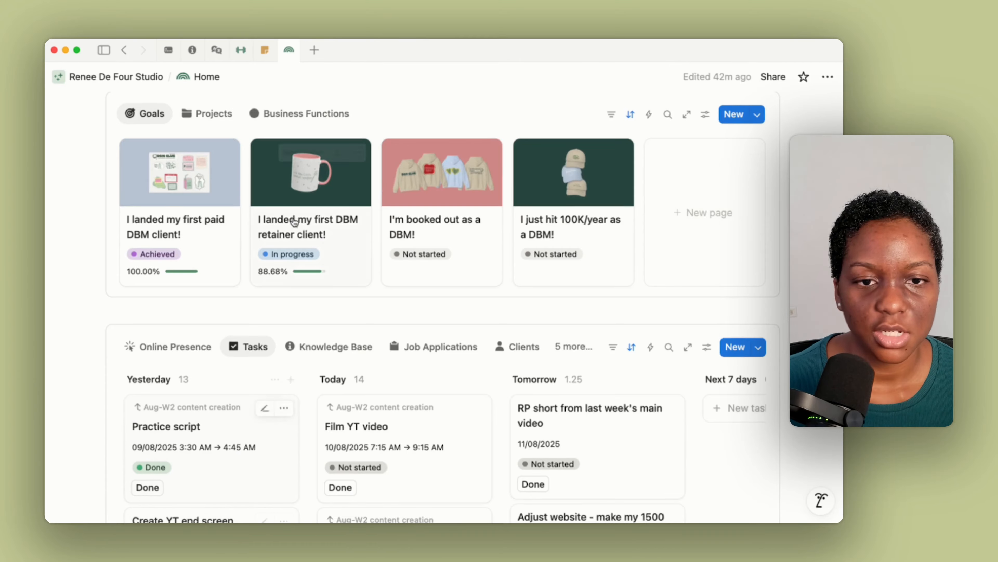
pyautogui.click(315, 50)
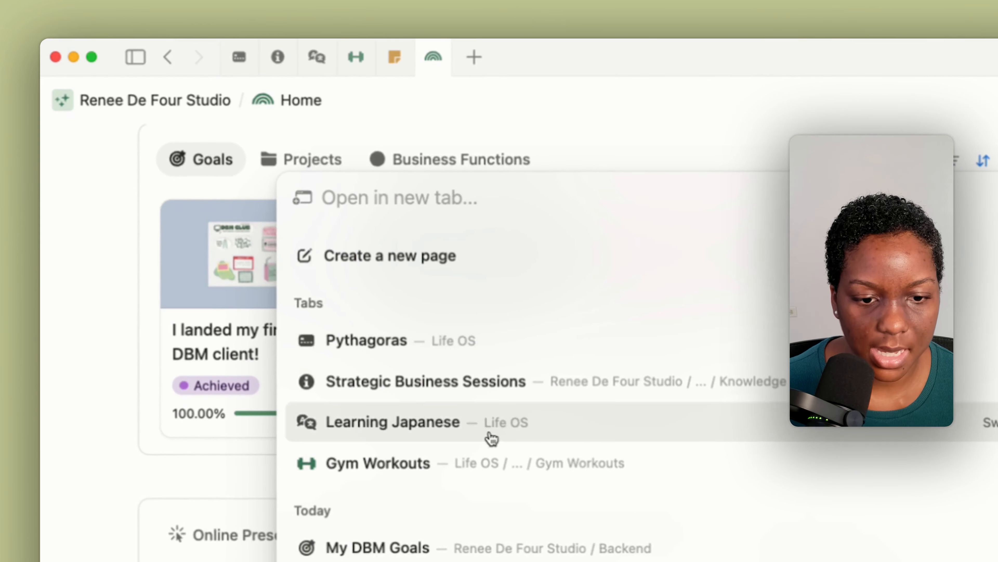
pyautogui.scroll(-2, 491, 437)
pyautogui.click(440, 493)
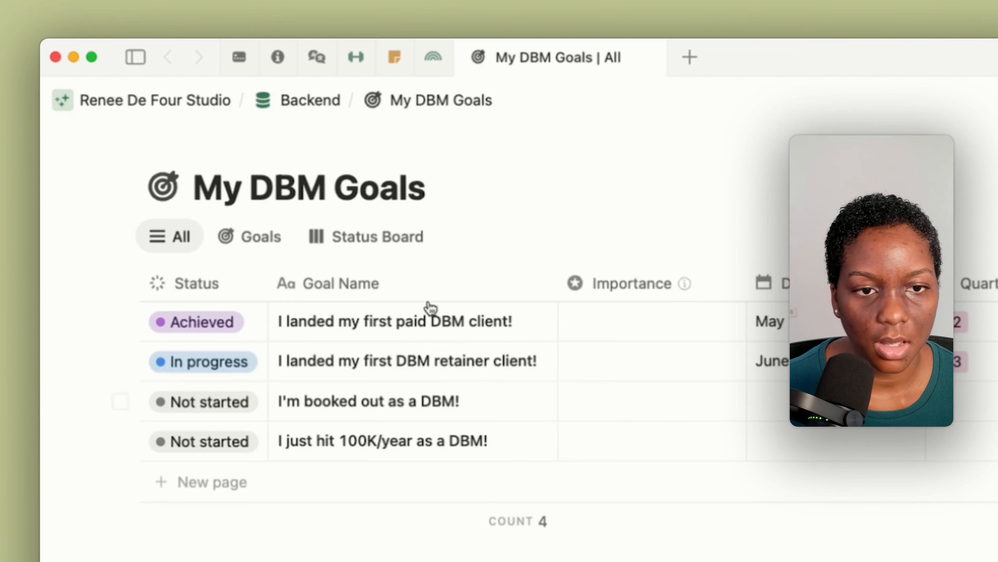
pyautogui.rightClick(558, 72)
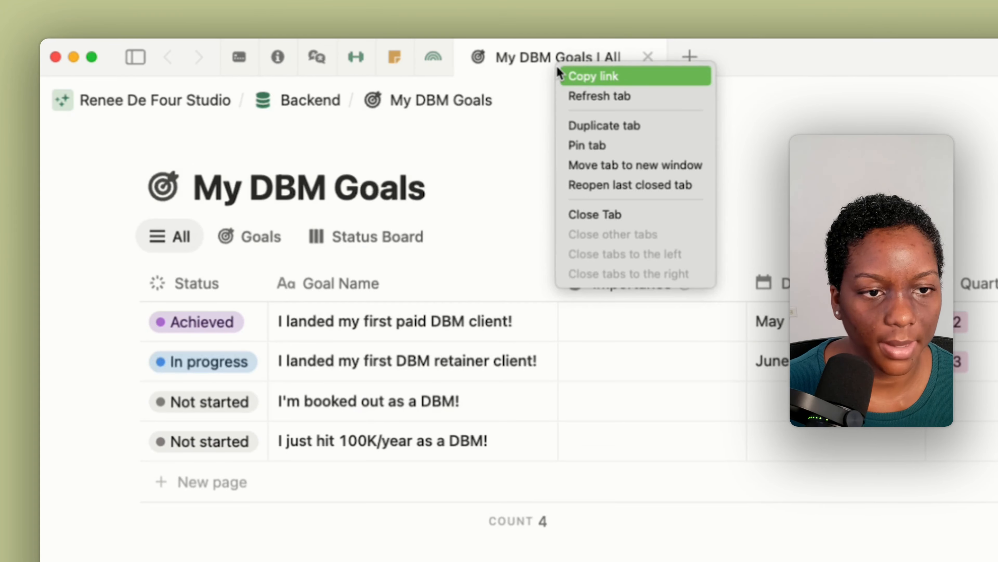
pyautogui.click(631, 147)
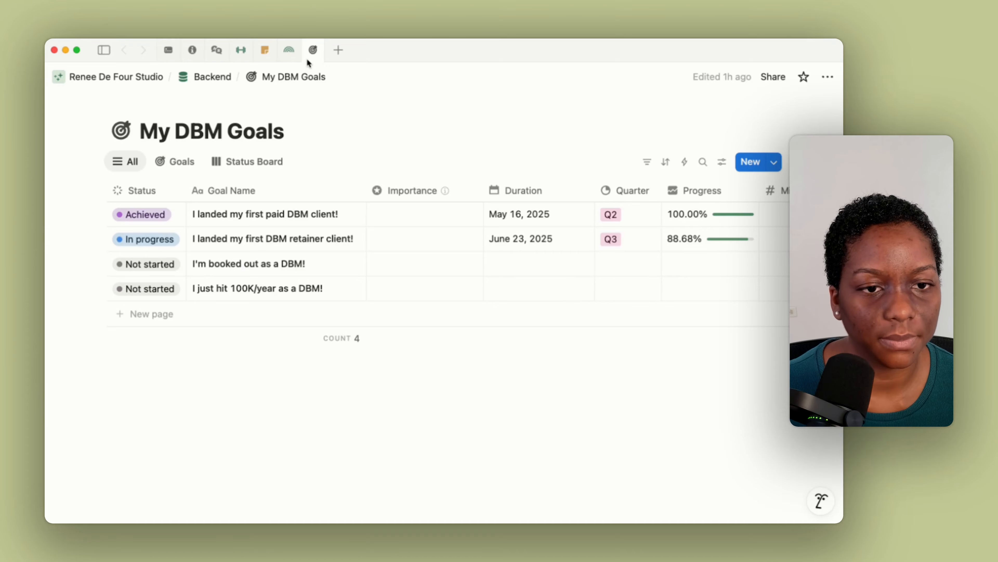
pyautogui.click(338, 50)
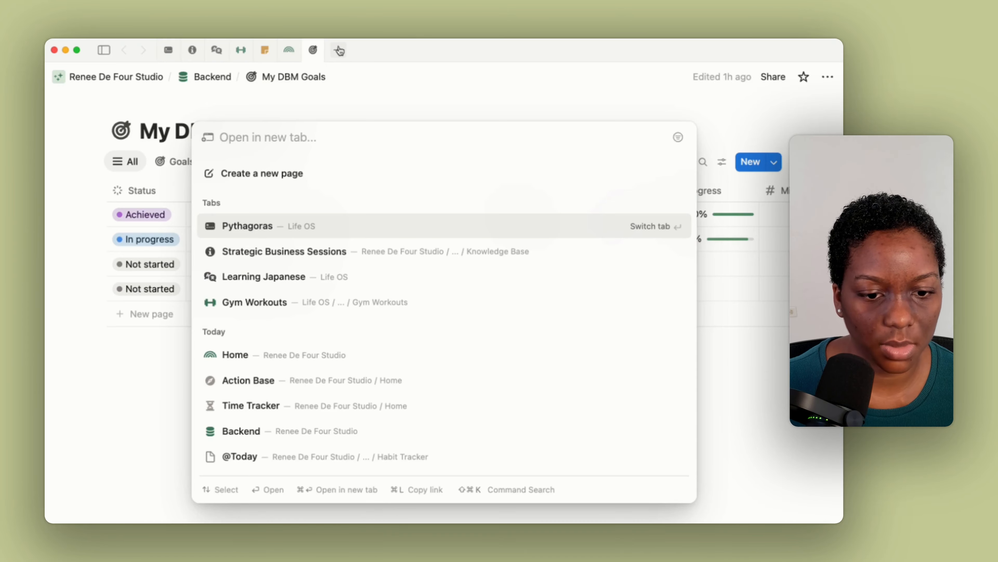
pyautogui.scroll(-3, 327, 433)
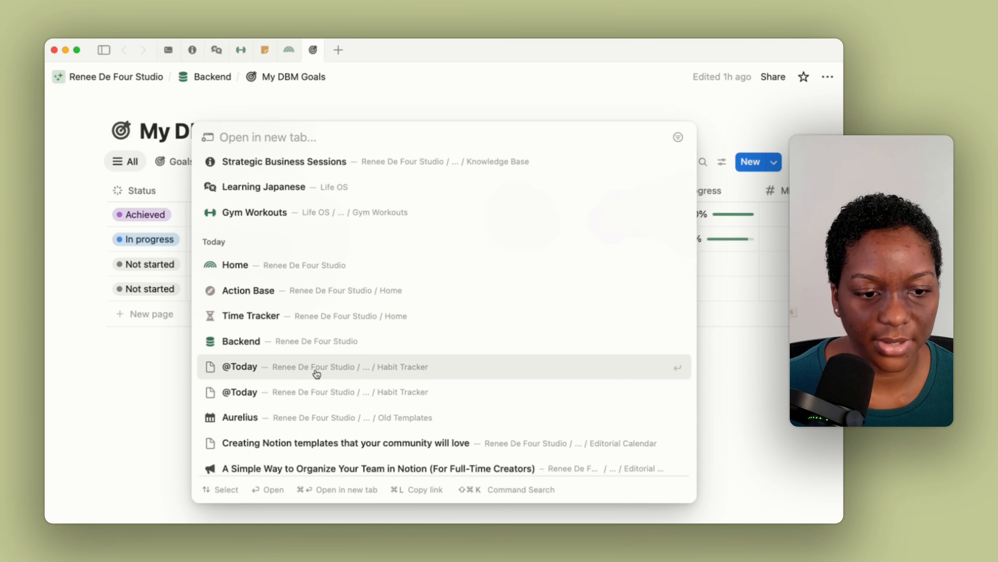
pyautogui.click(317, 366)
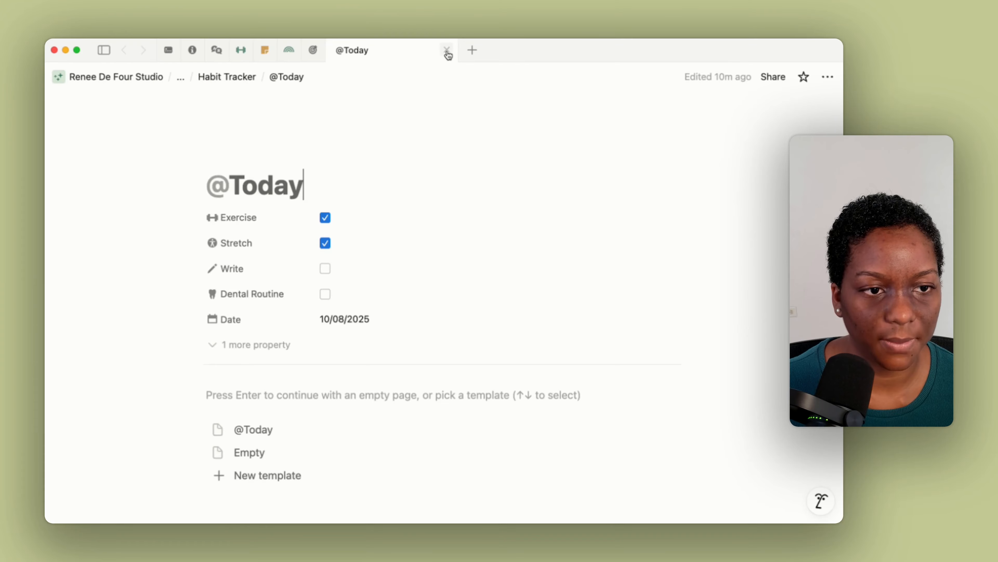
pyautogui.click(447, 51)
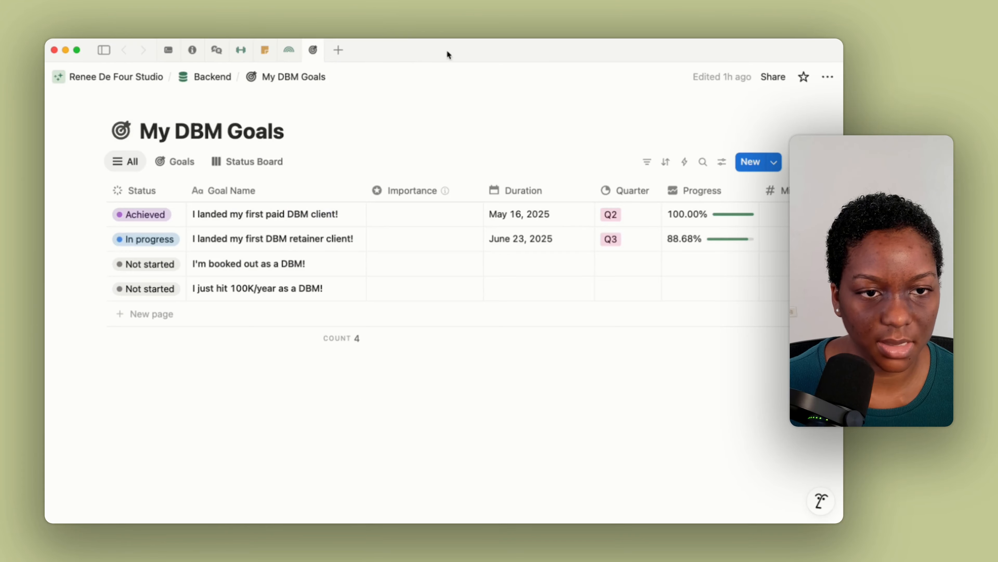
# Unpin the My DBM Goals tab and close it.
pyautogui.rightClick(312, 55)
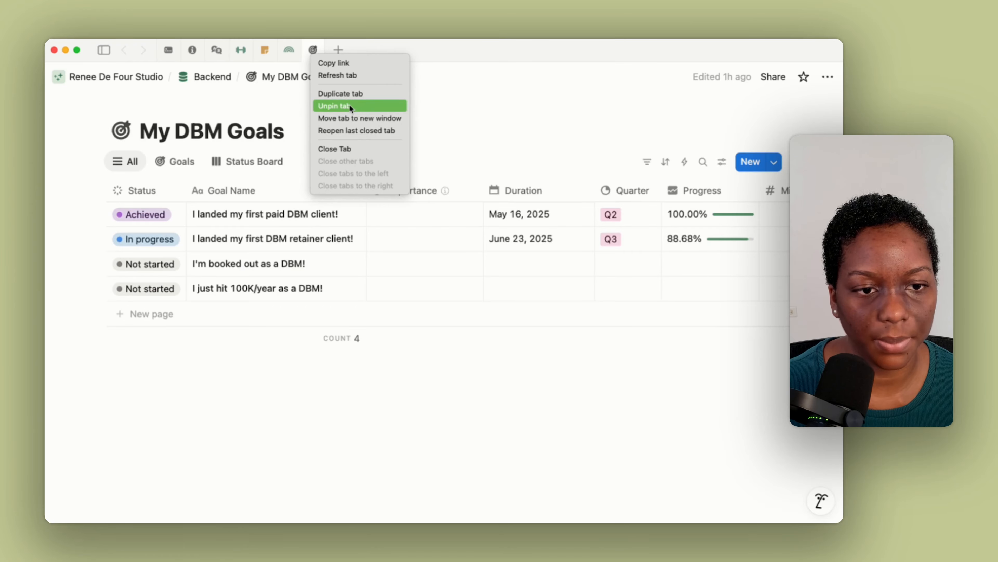
pyautogui.click(356, 107)
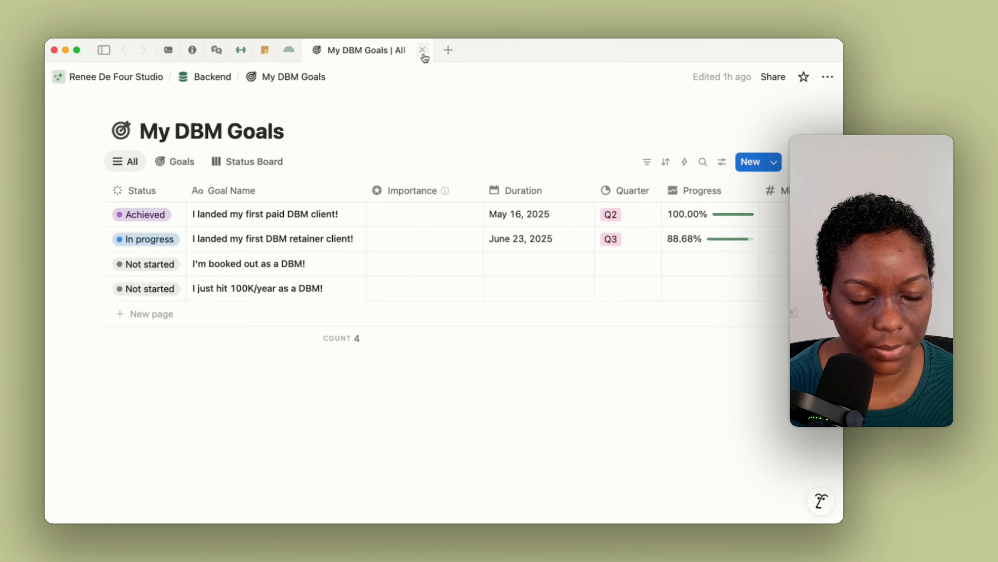
pyautogui.click(422, 50)
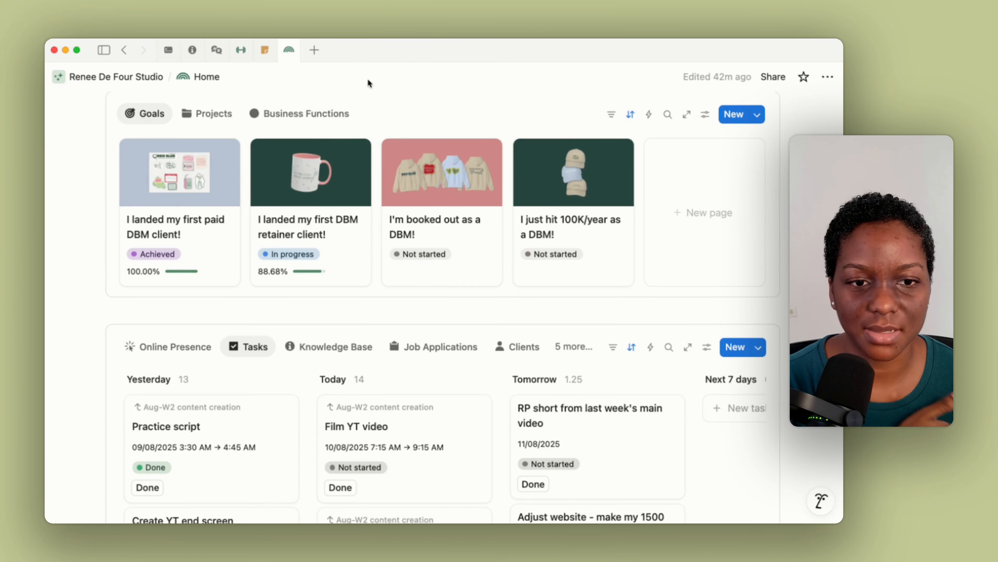
# Look through the pinned Home, Pythagoras, Strategic Business Sessions, Learning Japanese and Gym Workouts tabs.
pyautogui.scroll(3, 367, 118)
pyautogui.scroll(2, 370, 148)
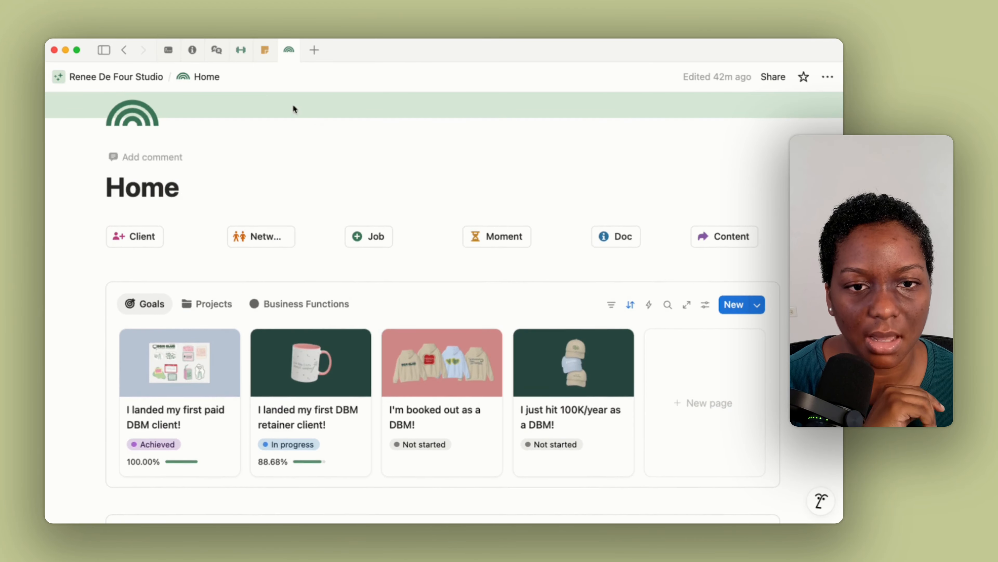
pyautogui.click(169, 50)
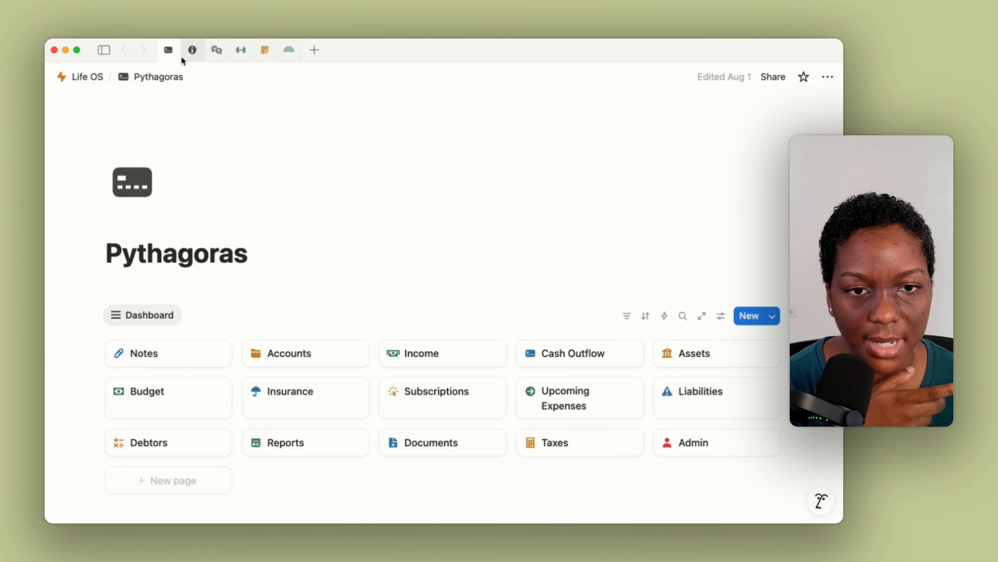
pyautogui.click(192, 51)
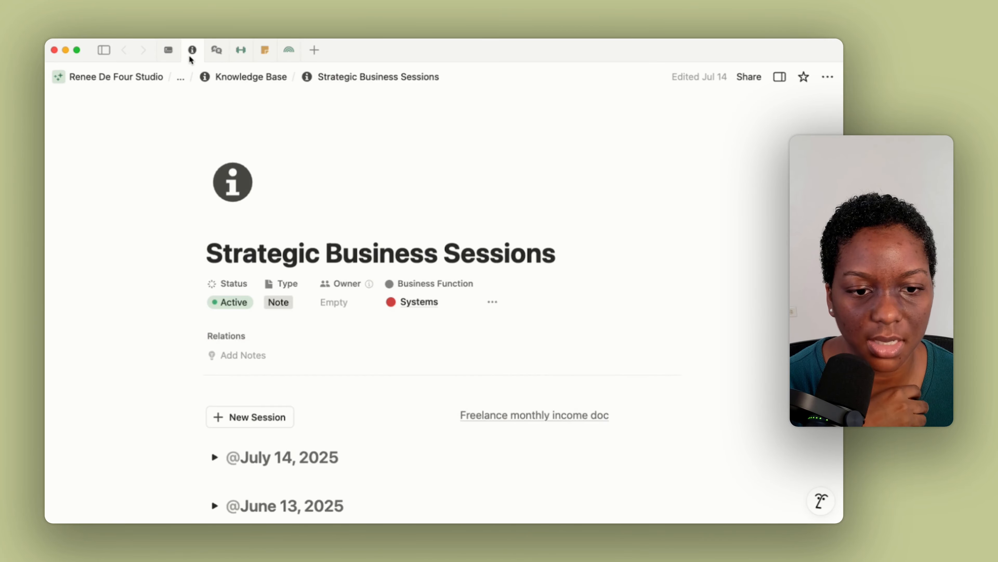
pyautogui.click(215, 57)
pyautogui.click(237, 56)
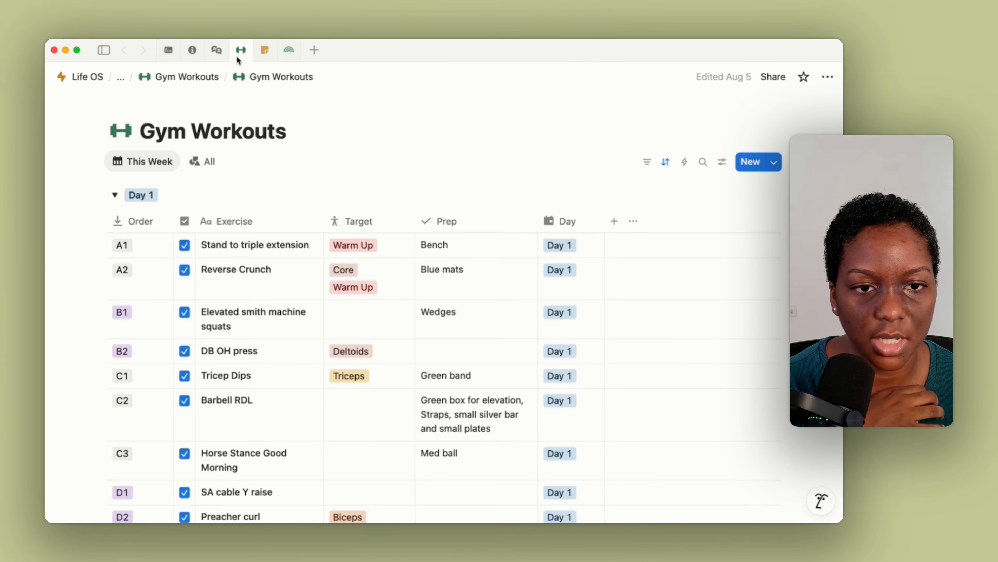
# Look through the pinned Scratchpad and Home tabs and return to Scratchpad.
pyautogui.click(264, 55)
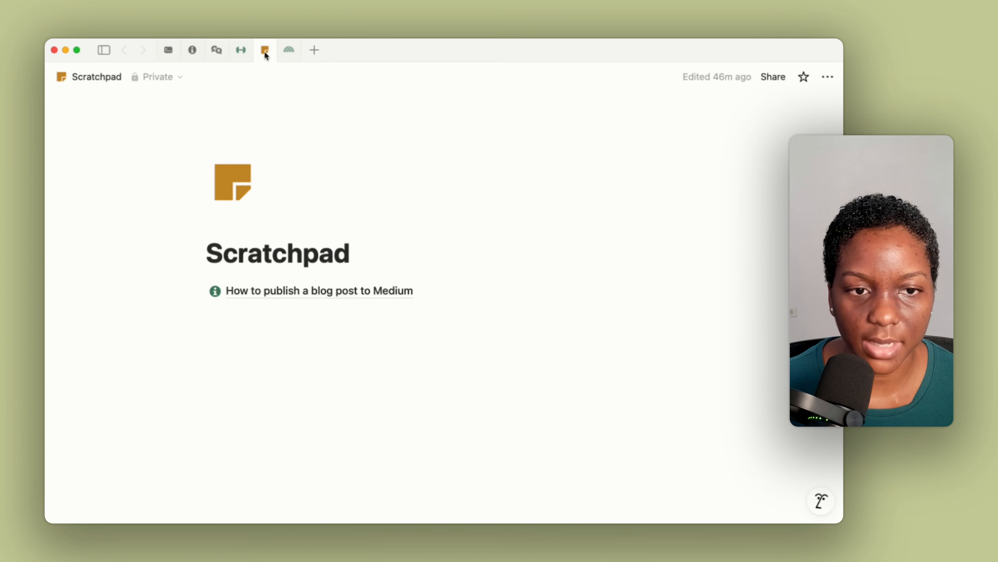
pyautogui.click(289, 55)
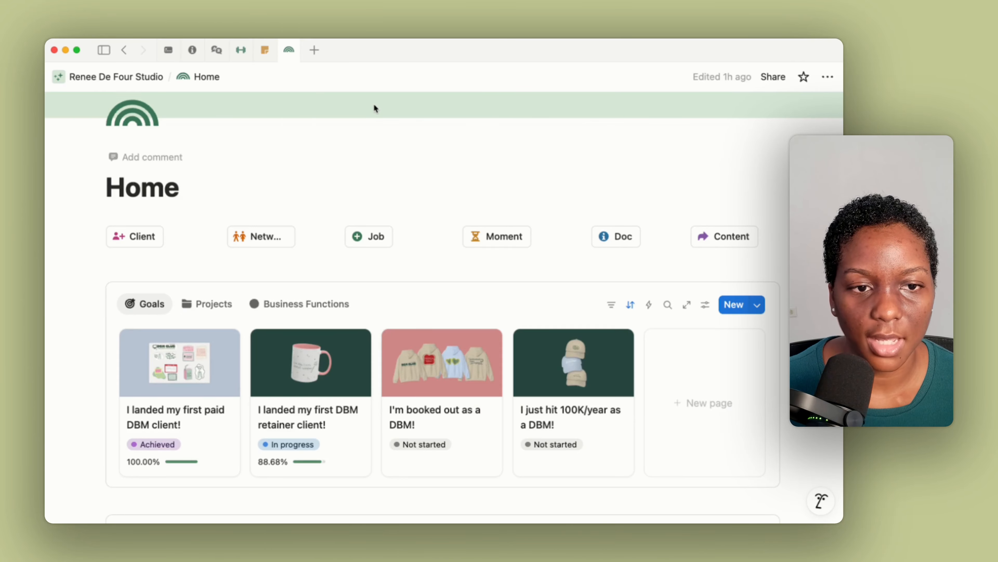
pyautogui.click(264, 51)
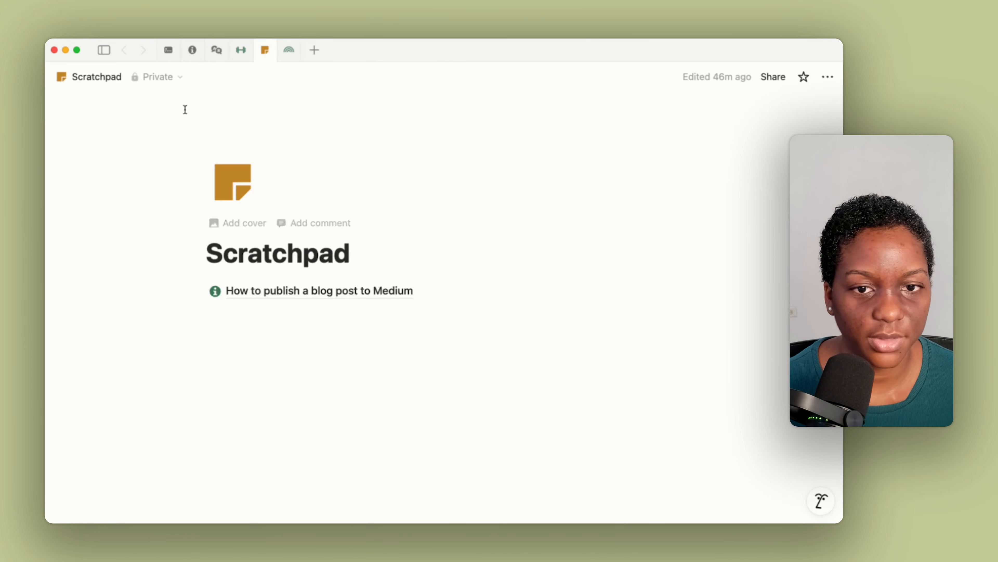
# Collapse the Teamspaces, Favorites and Private sections in the sidebar.
pyautogui.moveTo(105, 50)
pyautogui.scroll(-2, 123, 390)
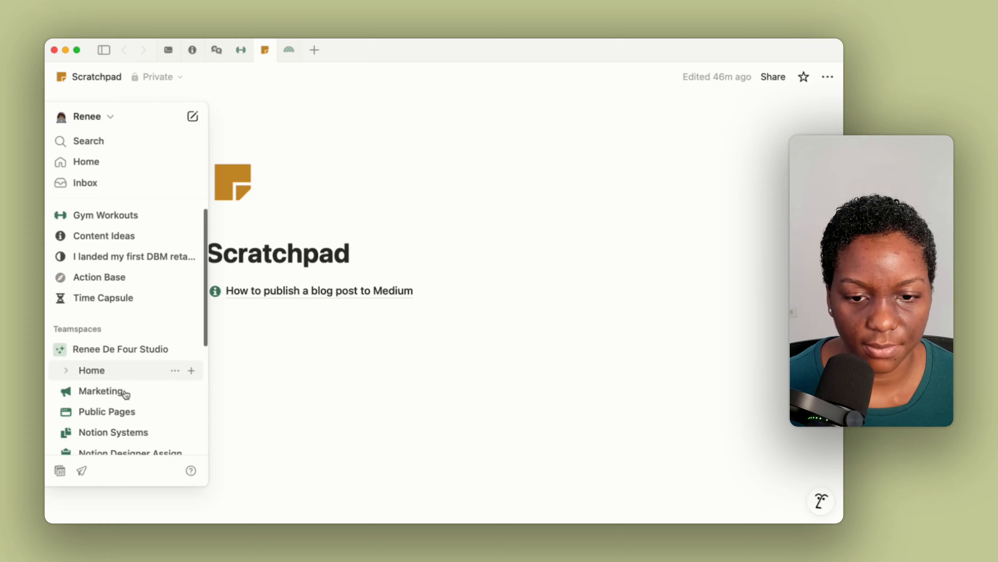
pyautogui.click(118, 329)
pyautogui.click(121, 214)
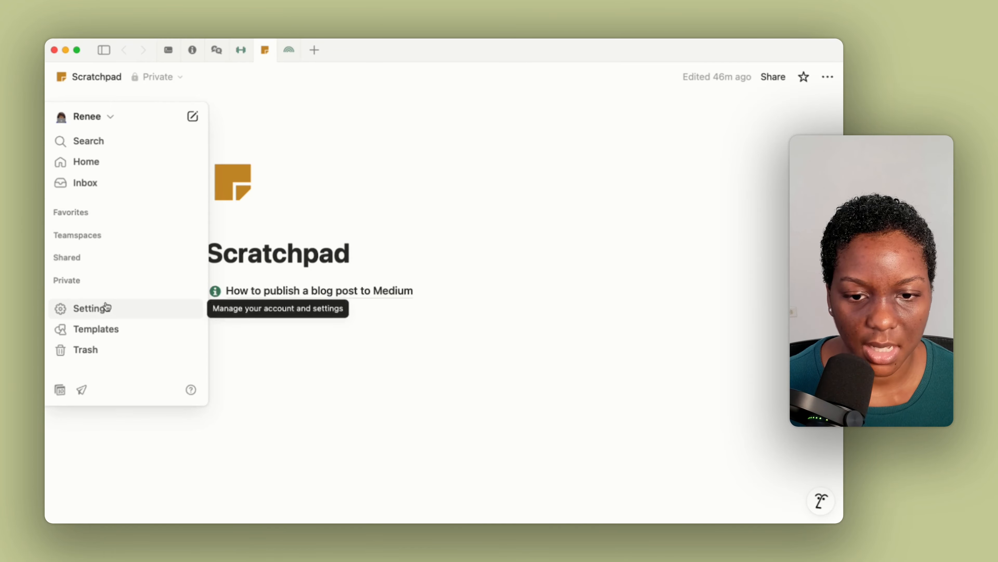
pyautogui.click(113, 281)
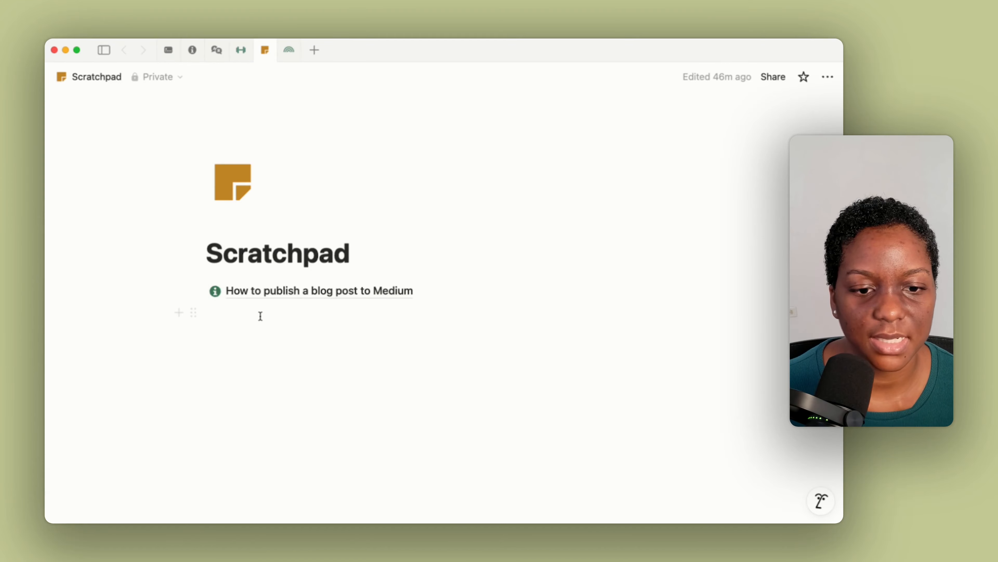
# Start a new line below the Medium blog post link on Scratchpad, enter throwaway text there and erase it.
pyautogui.click(250, 332)
pyautogui.press('Return')
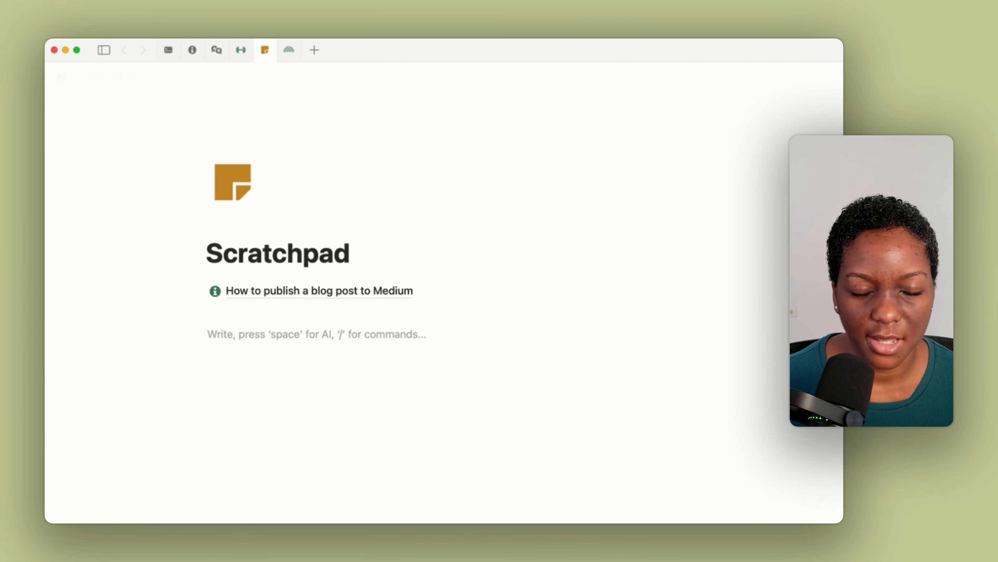
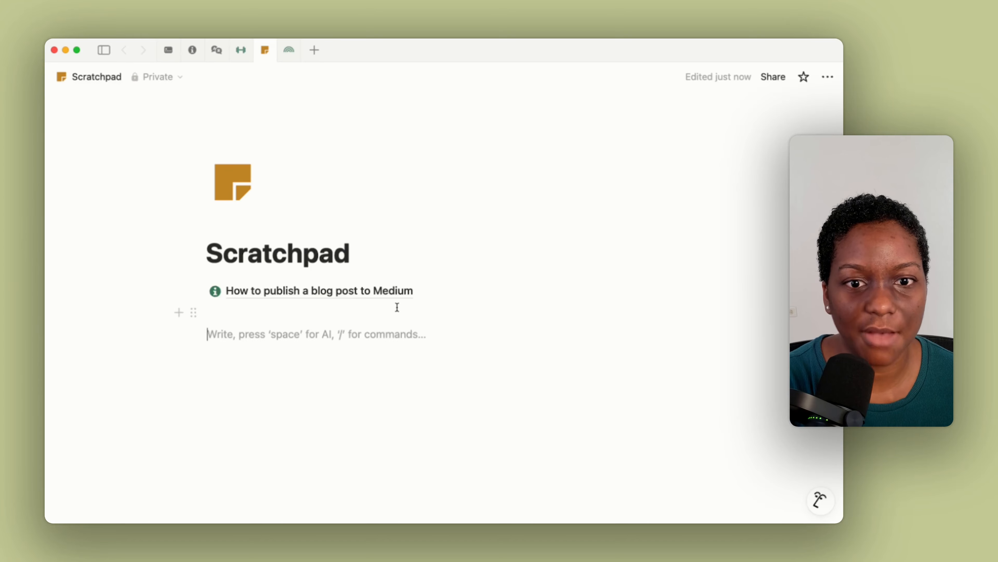
pyautogui.write("rkwoiretoe'fkd")
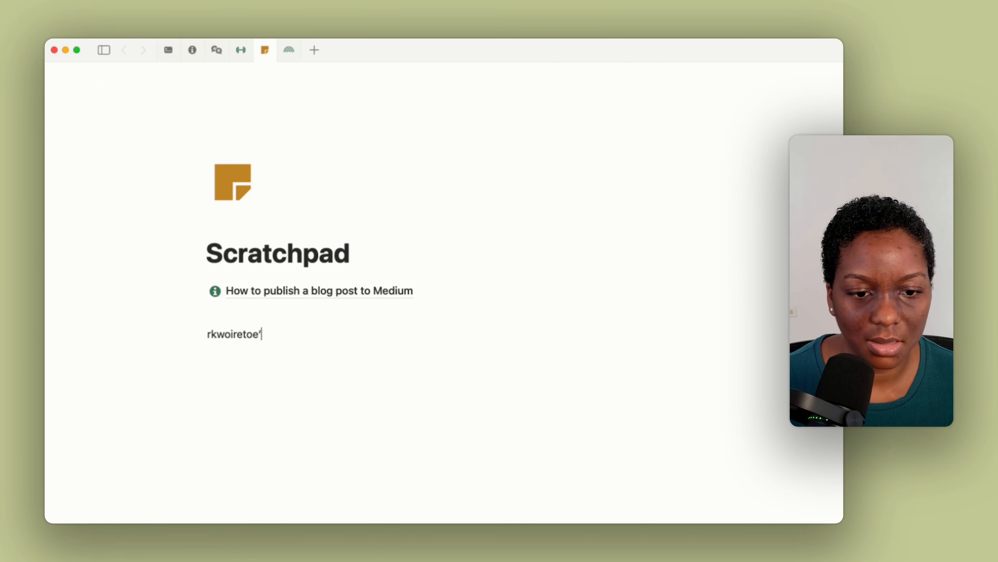
pyautogui.press('BackSpace')
pyautogui.press('BackSpace')
pyautogui.press('BackSpace')
pyautogui.press('BackSpace')
pyautogui.press('BackSpace')
pyautogui.press('BackSpace')
pyautogui.press('BackSpace')
pyautogui.press('BackSpace')
pyautogui.press('BackSpace')
pyautogui.press('BackSpace')
pyautogui.press('BackSpace')
pyautogui.press('BackSpace')
pyautogui.press('BackSpace')
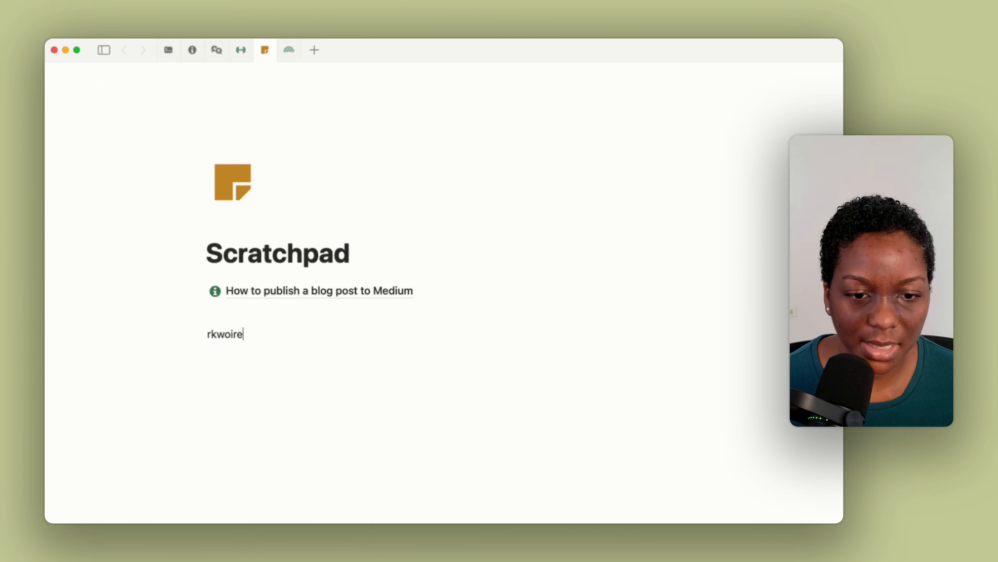
pyautogui.press('BackSpace')
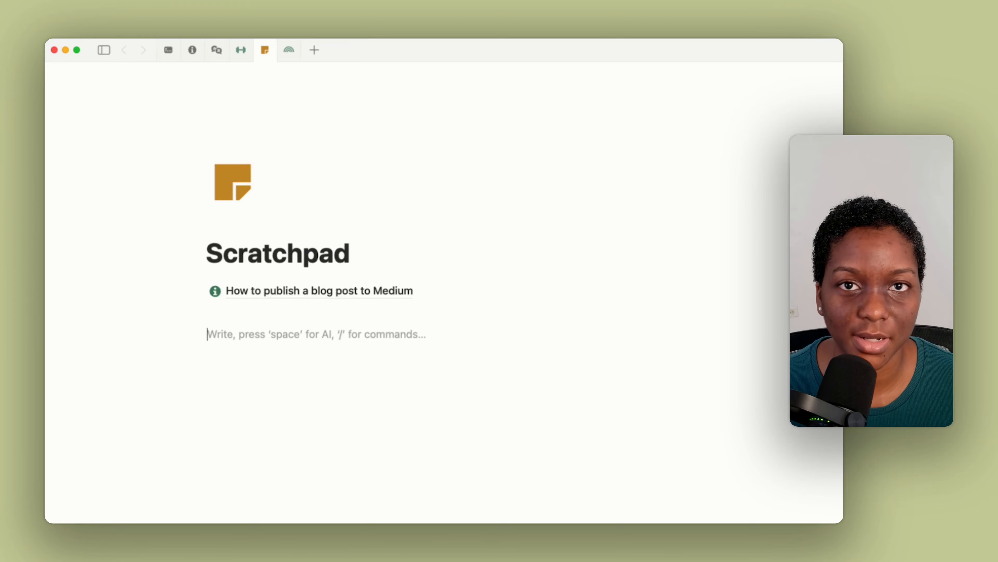
# Insert a callout on the new Scratchpad line and add a three-column layout inside it.
pyautogui.write('/cal')
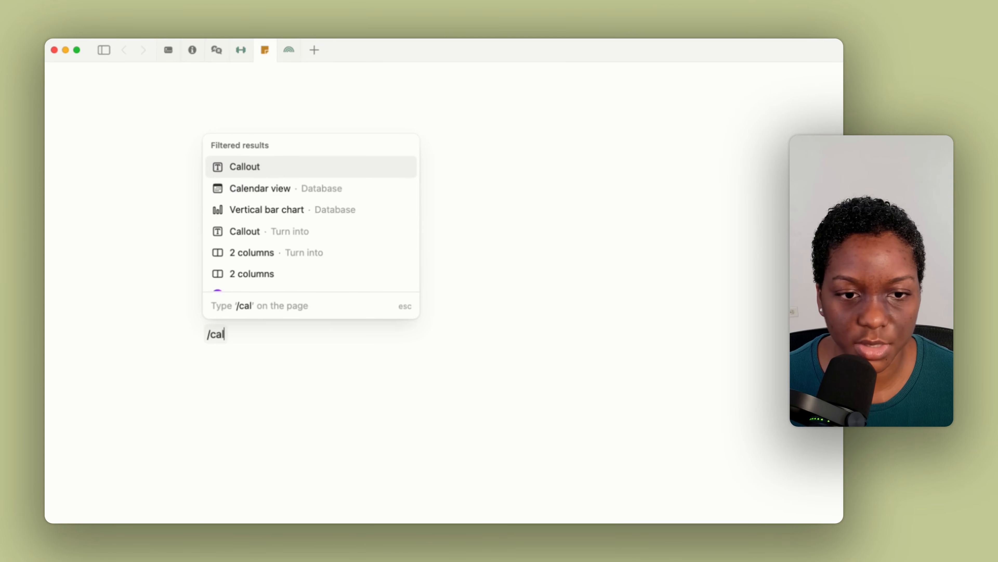
pyautogui.press('Return')
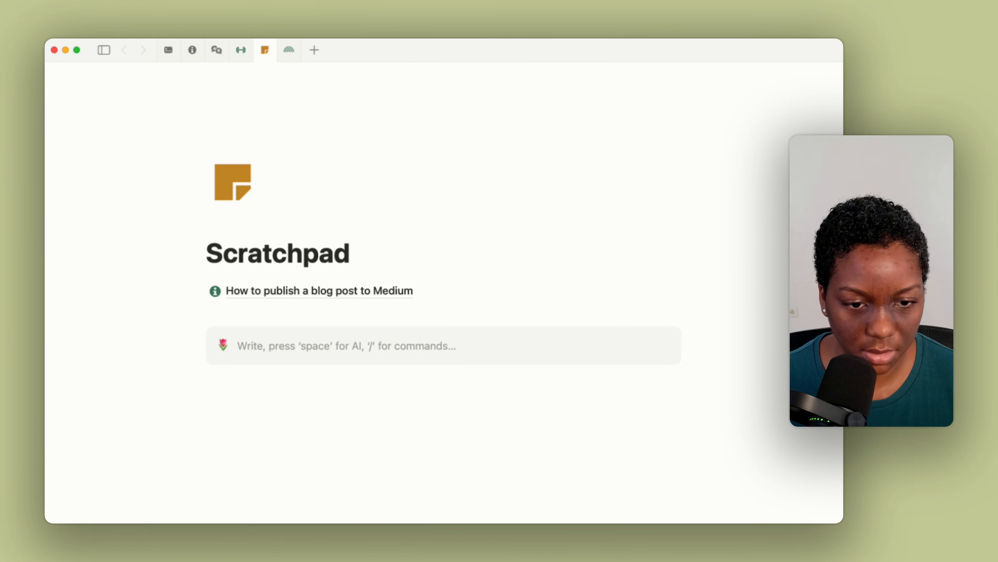
pyautogui.write('/c')
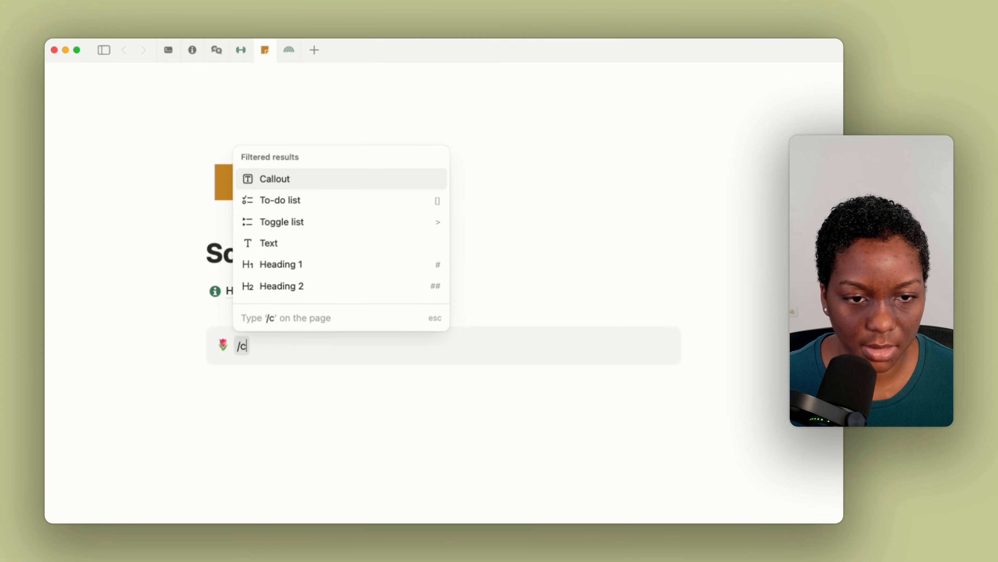
pyautogui.write('ol')
pyautogui.press('Down')
pyautogui.press('Return')
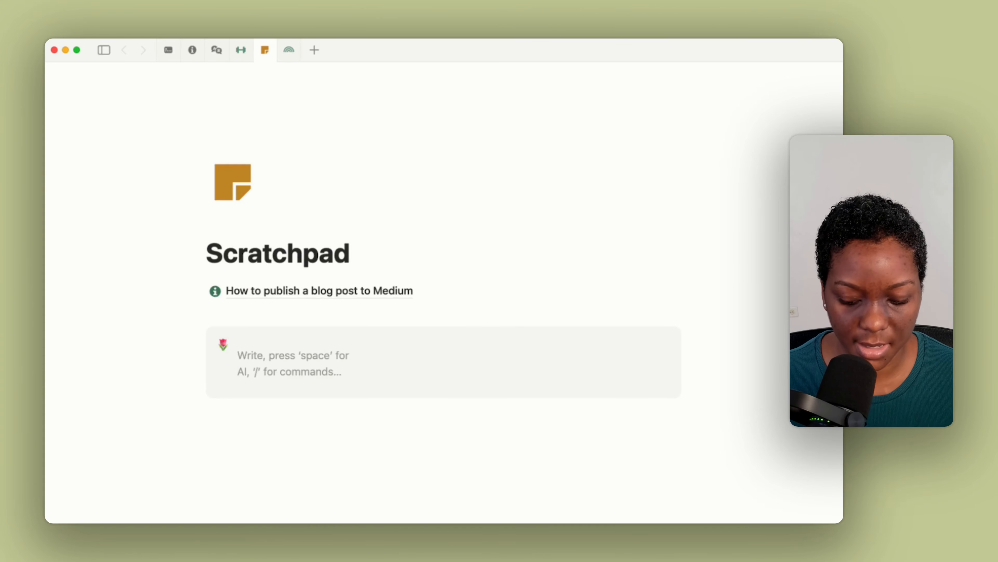
# Enter 1 and 2 in the callout's first two columns and place the cursor in the third.
pyautogui.write('1')
pyautogui.click(393, 354)
pyautogui.write('2')
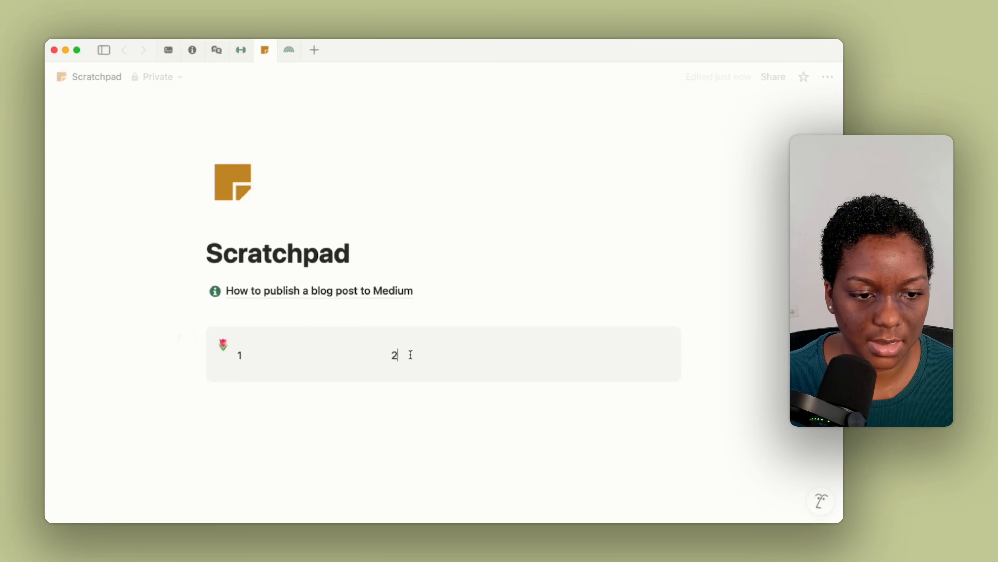
pyautogui.click(545, 354)
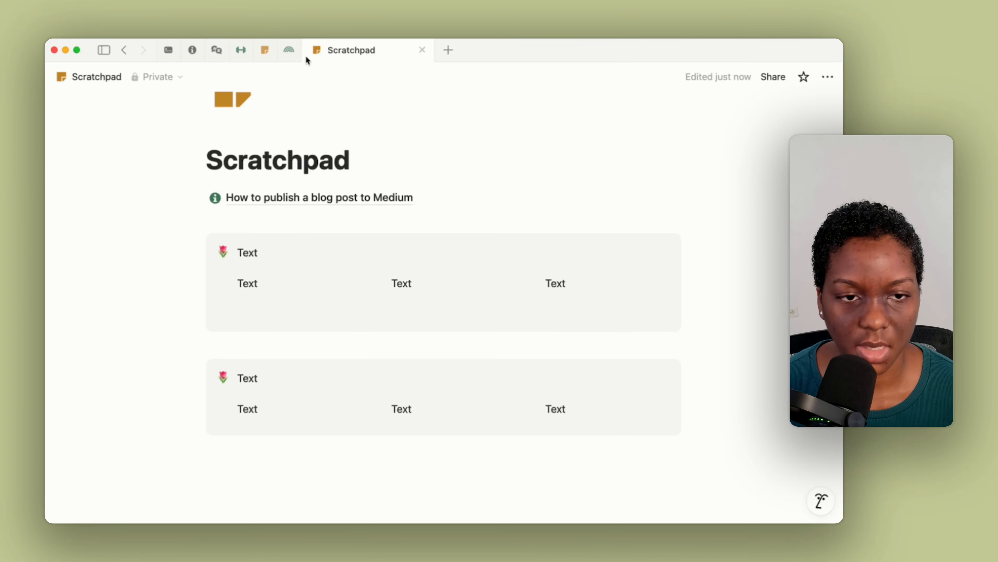
# Switch to the pinned Home tab and examine its bordered Goals and Tasks database blocks.
pyautogui.click(287, 53)
pyautogui.press('super+t')
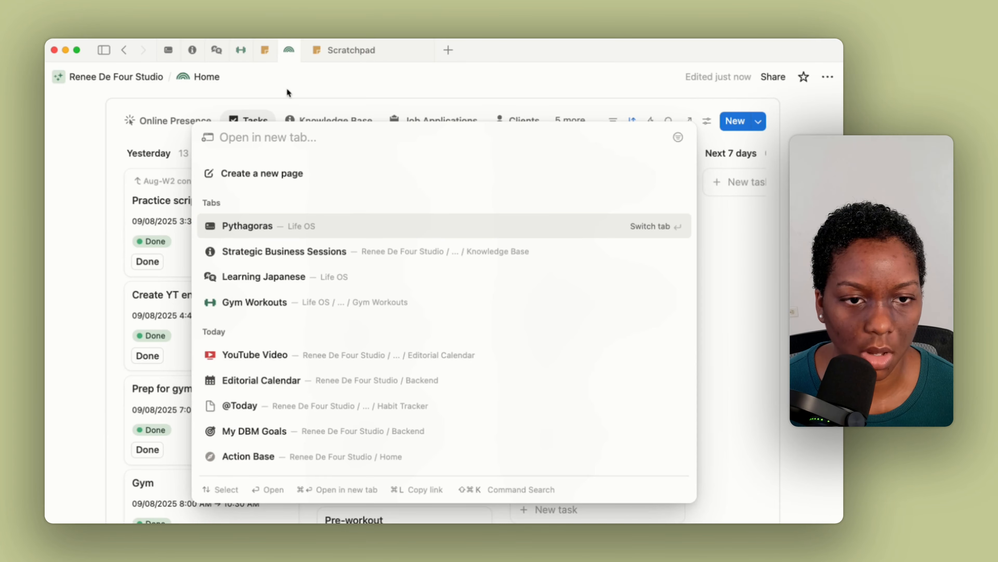
pyautogui.press('Escape')
pyautogui.scroll(2, 285, 209)
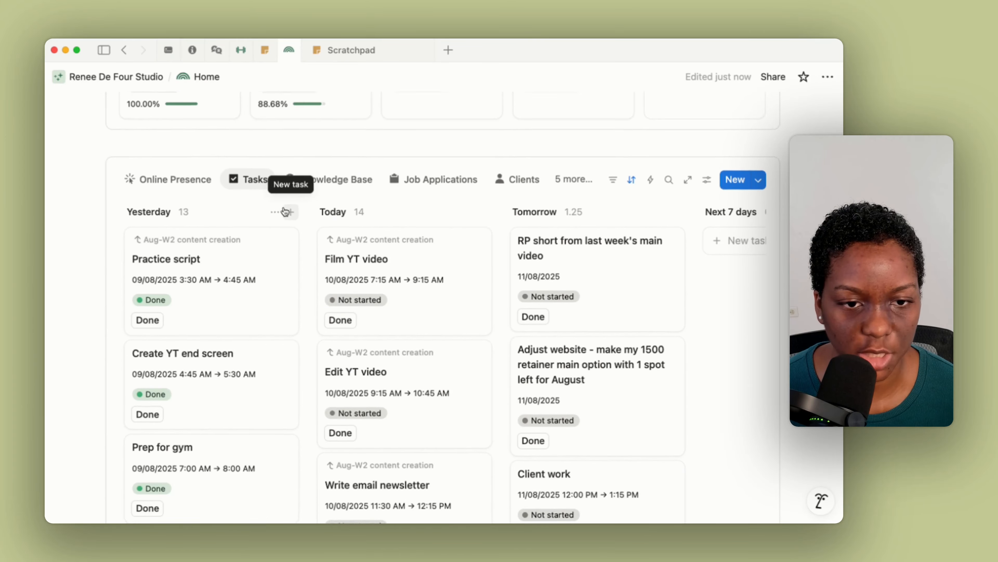
pyautogui.scroll(5, 285, 212)
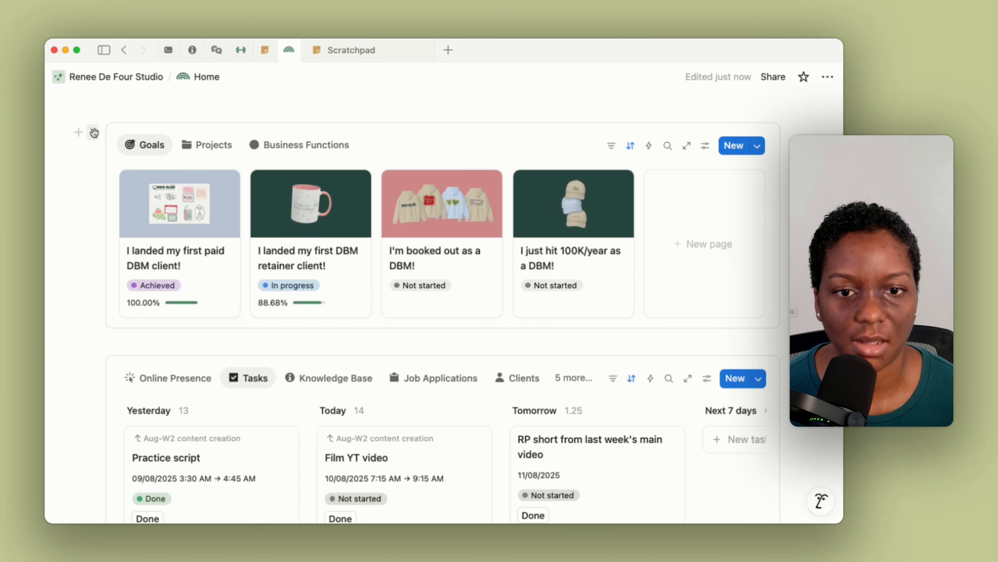
pyautogui.scroll(1, 112, 137)
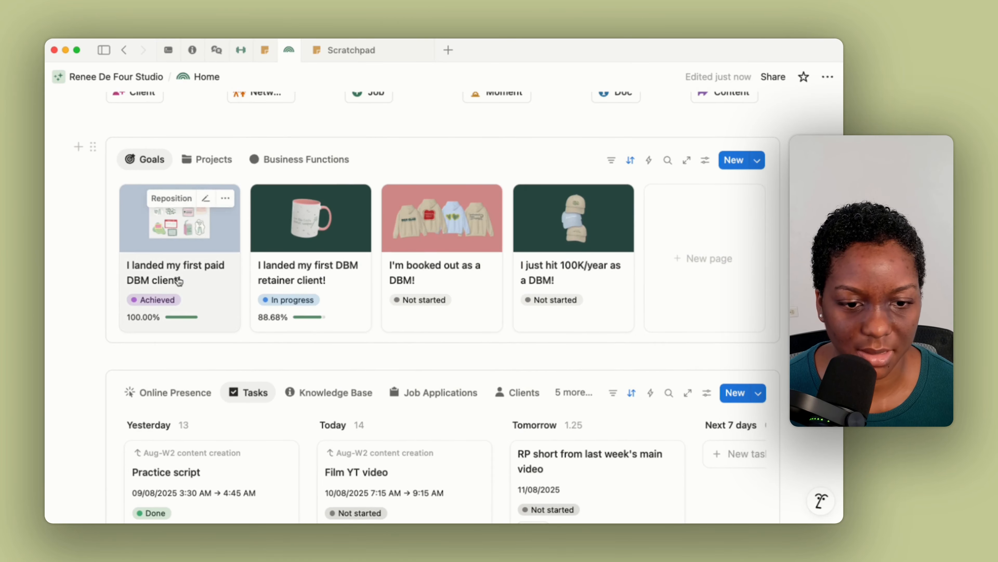
pyautogui.scroll(-5, 179, 280)
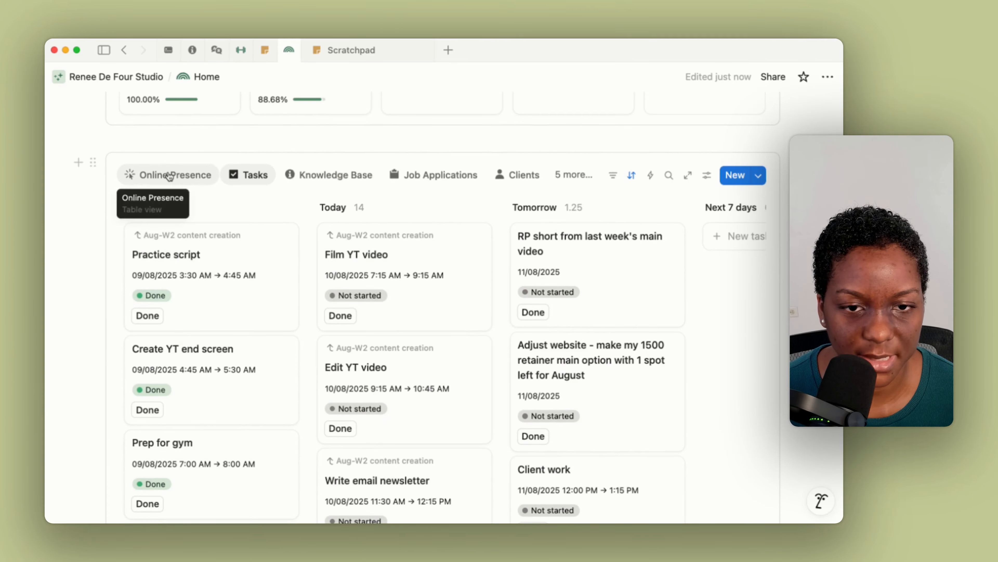
pyautogui.scroll(3, 168, 173)
pyautogui.scroll(1, 169, 172)
pyautogui.scroll(-3, 169, 176)
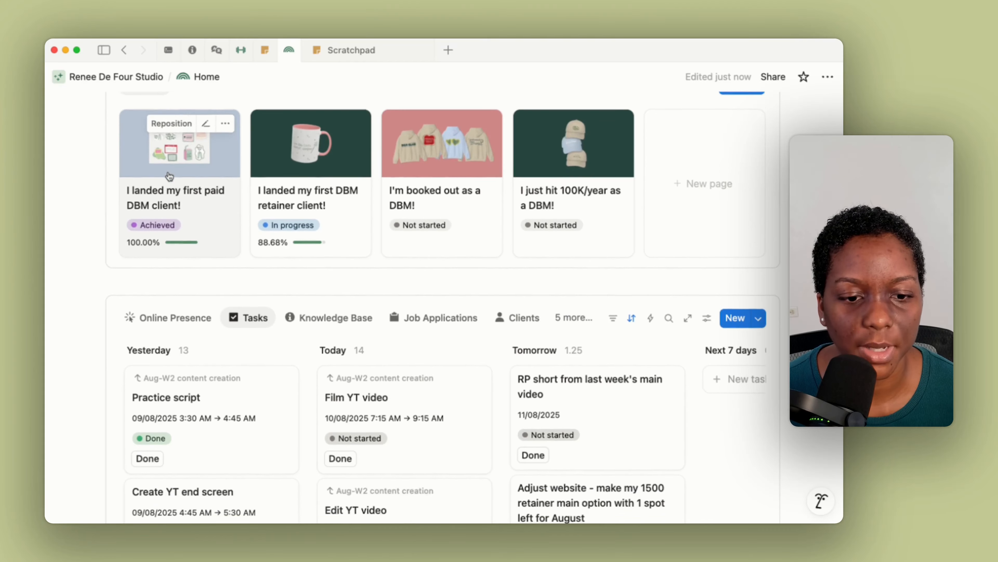
pyautogui.scroll(-3, 169, 175)
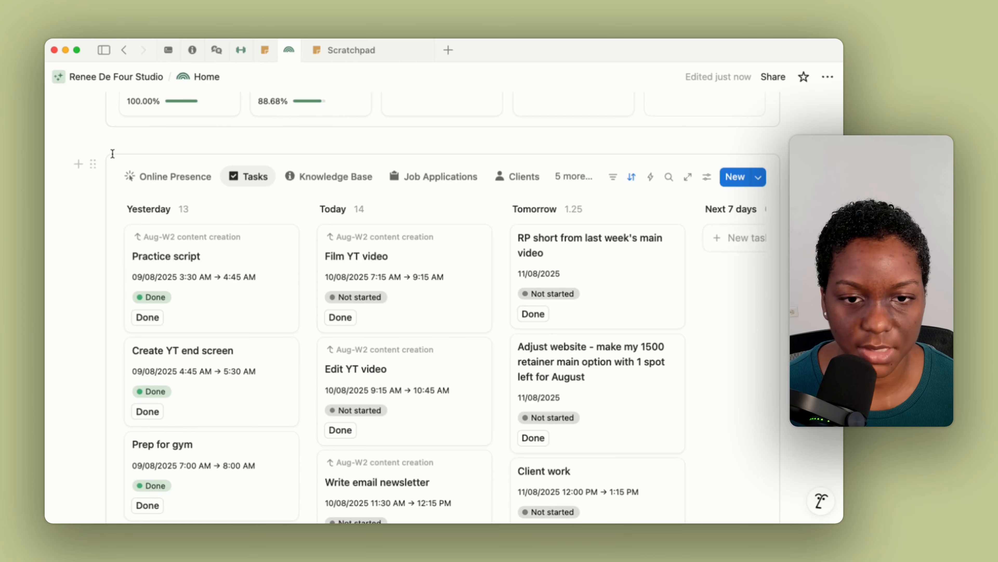
# Add an empty line above the Tasks block and move it into the callout, above the database.
pyautogui.click(115, 140)
pyautogui.press('Return')
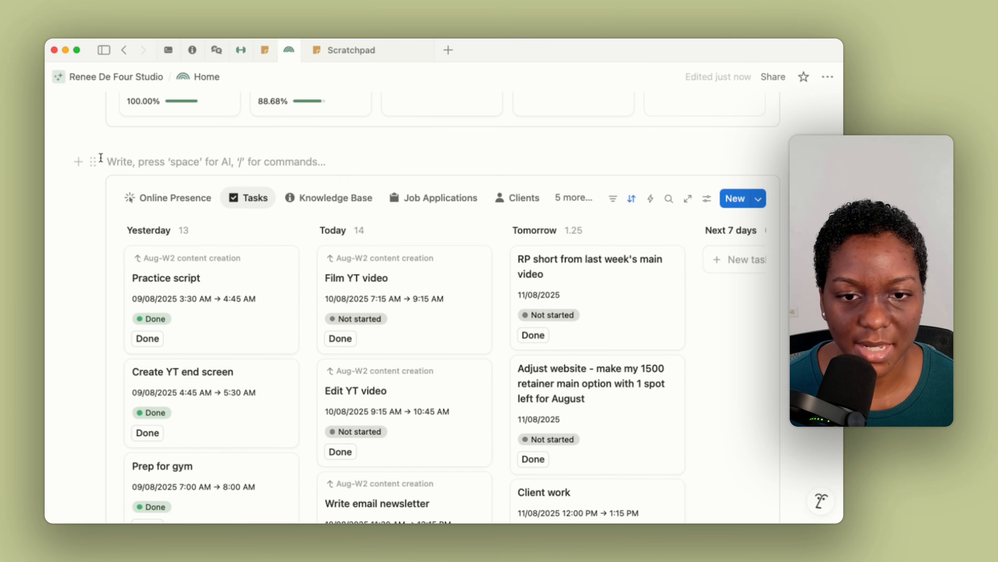
pyautogui.moveTo(90, 162); pyautogui.dragTo(128, 195)
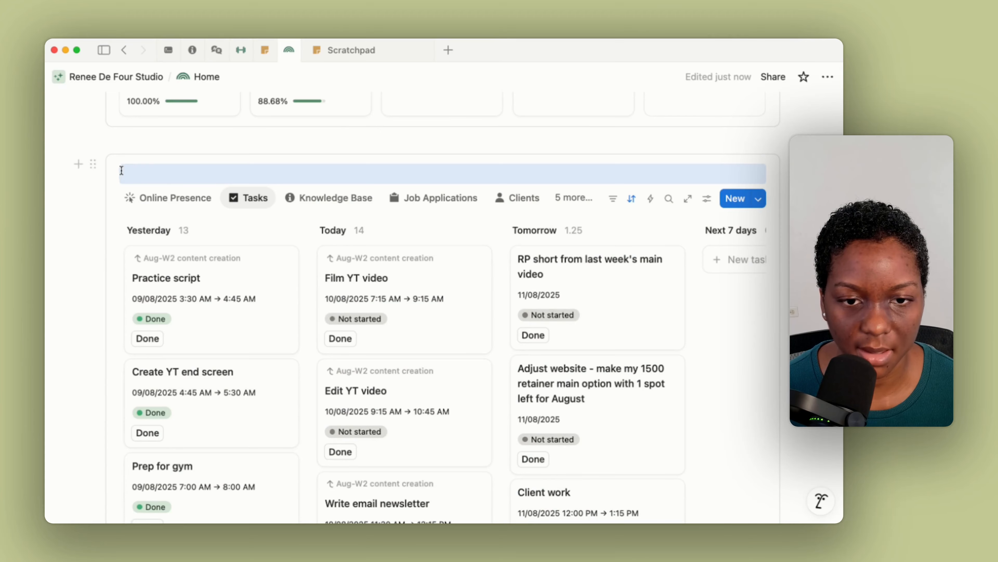
pyautogui.click(125, 173)
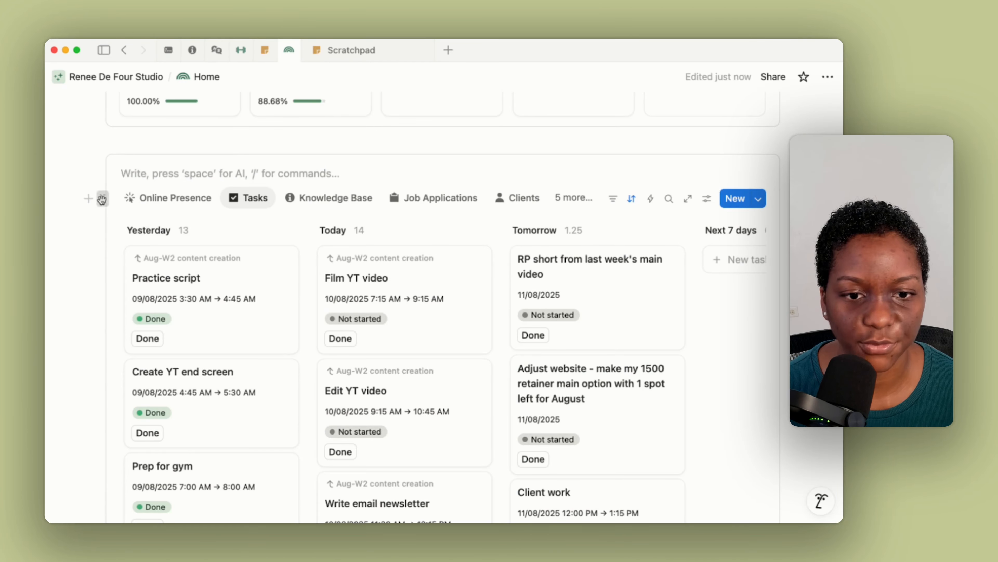
# Try to move the Tasks database by its block handle towards the callout's upper edge.
pyautogui.click(102, 199)
pyautogui.click(101, 199)
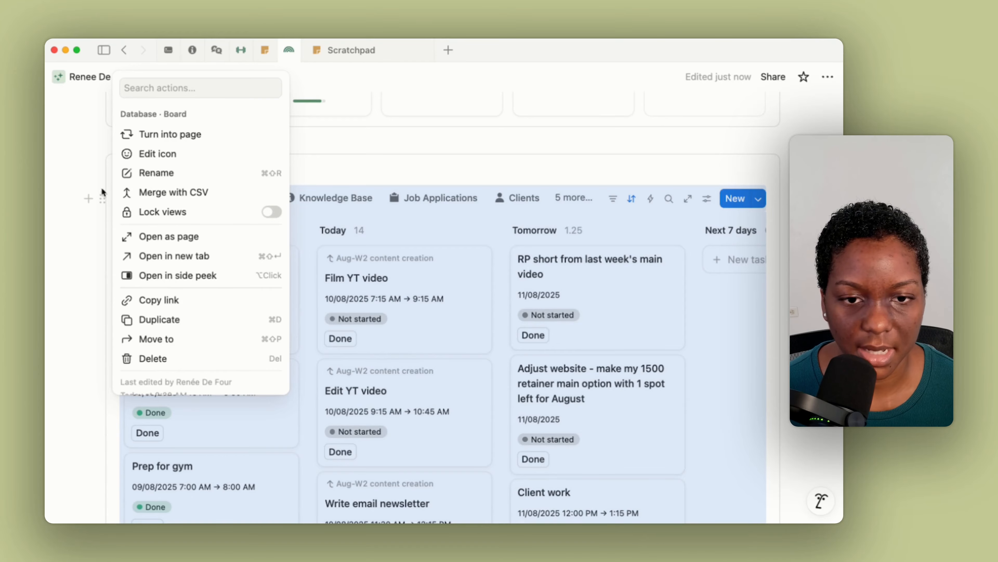
pyautogui.click(106, 149)
pyautogui.moveTo(102, 199); pyautogui.dragTo(108, 151)
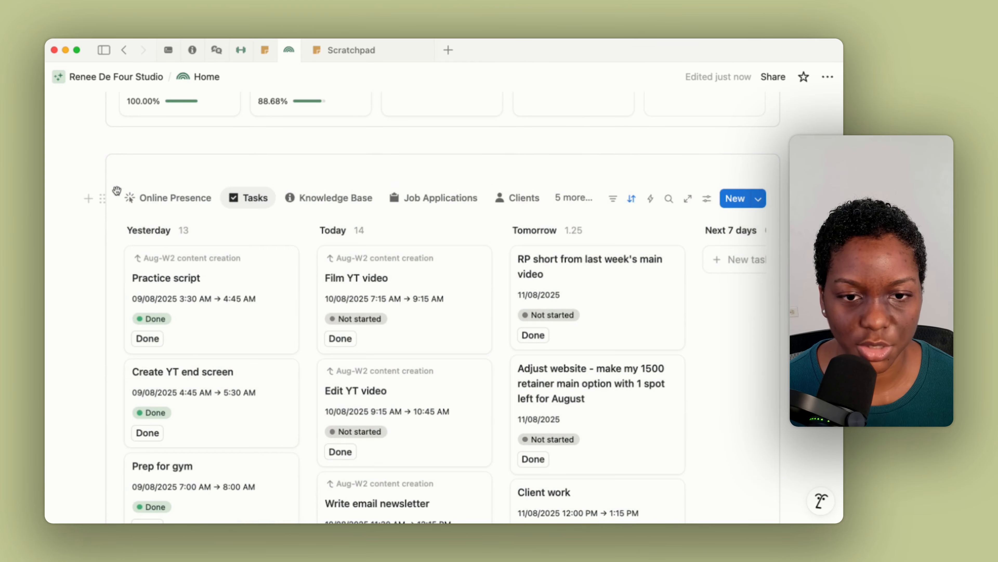
pyautogui.click(148, 170)
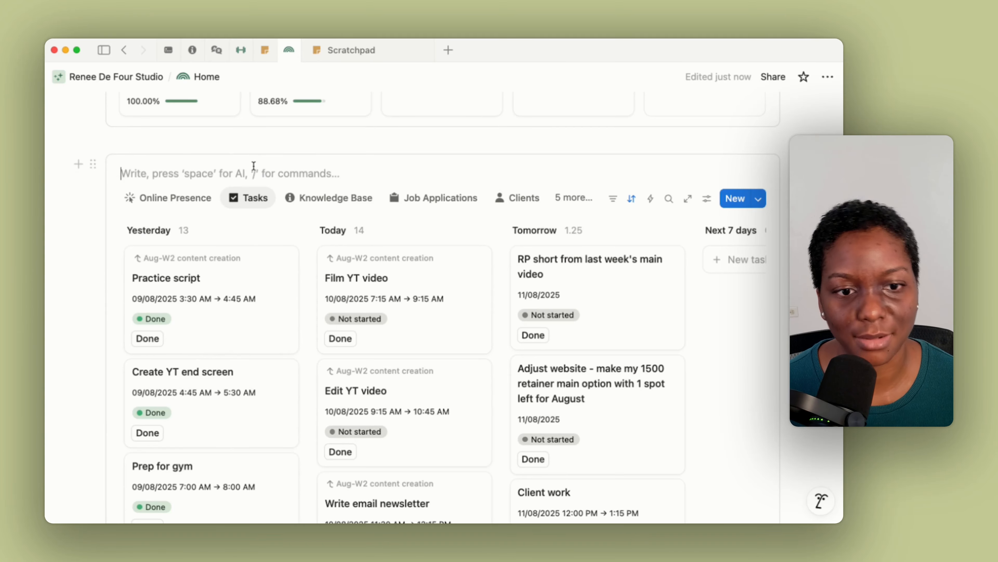
pyautogui.scroll(-3, 254, 165)
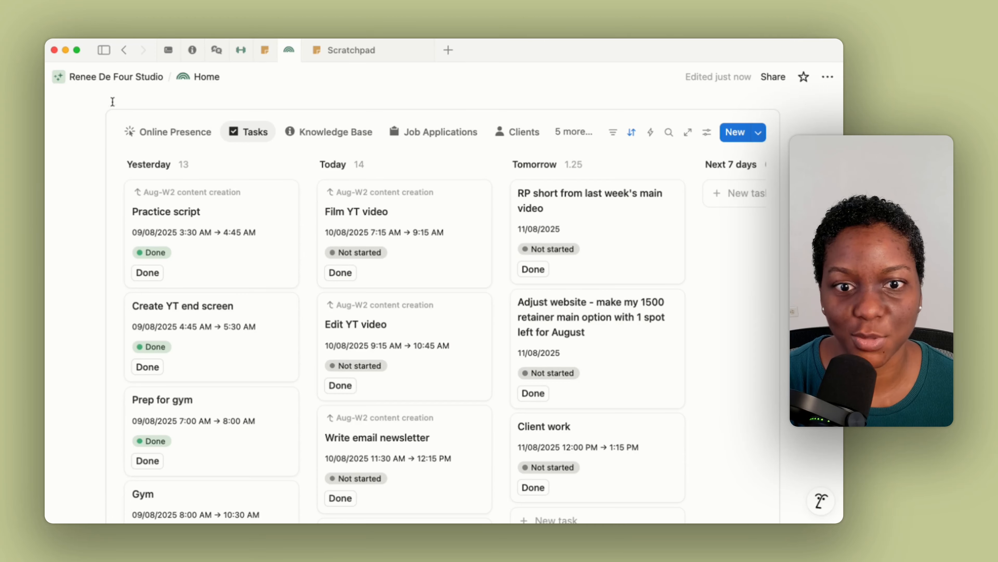
# Open the Public pages settings and view the options for the published domain.
pyautogui.moveTo(104, 51)
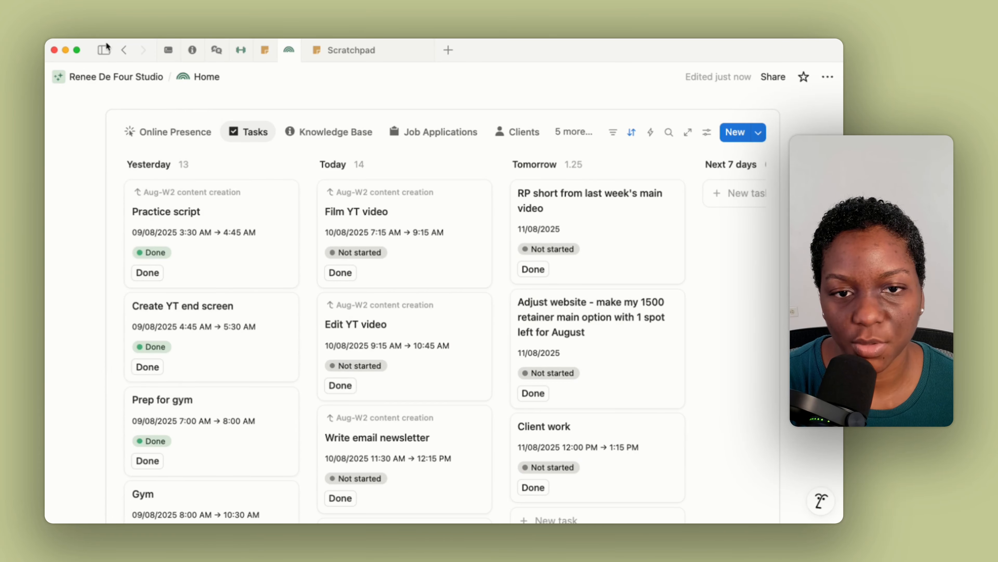
pyautogui.click(92, 307)
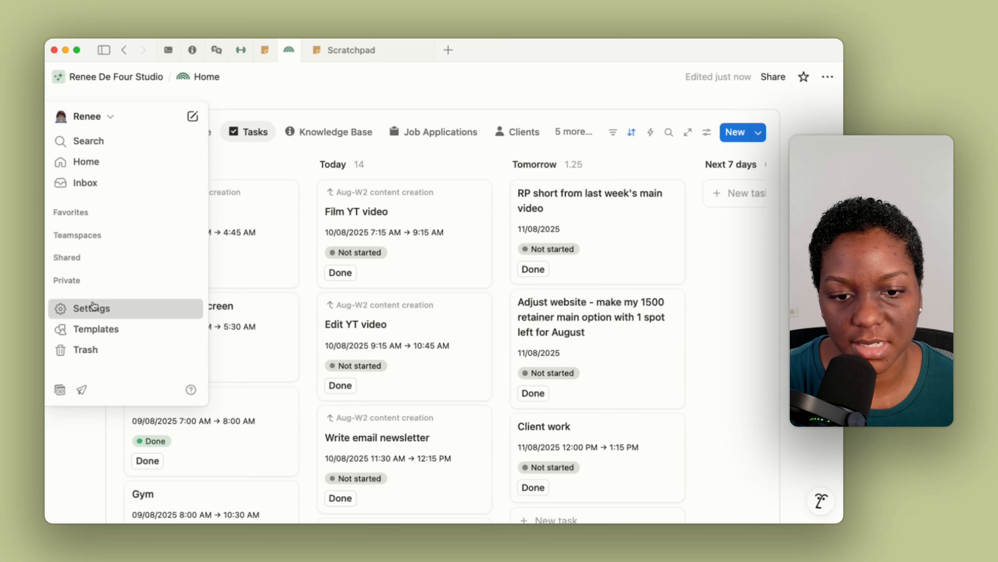
pyautogui.click(222, 368)
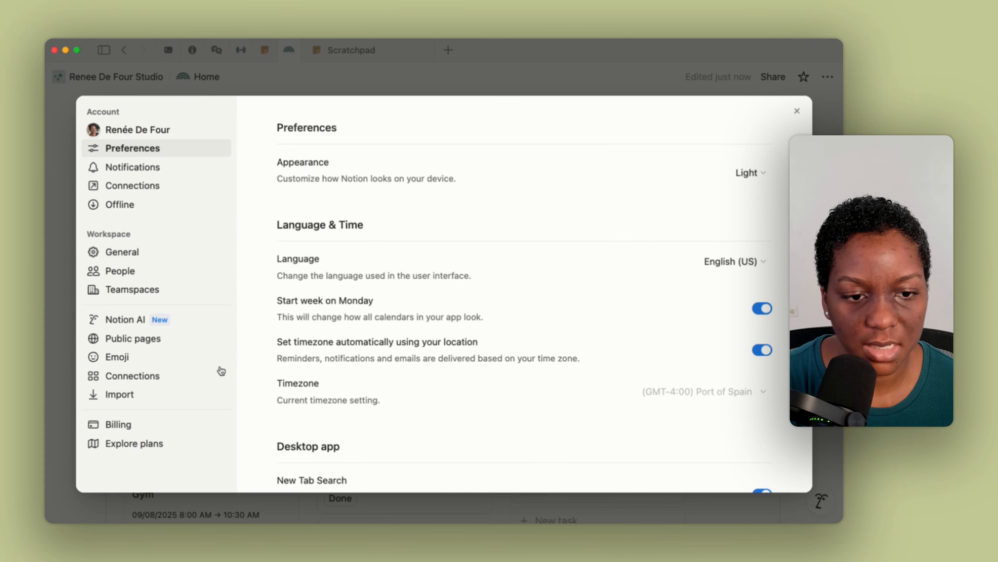
pyautogui.click(204, 340)
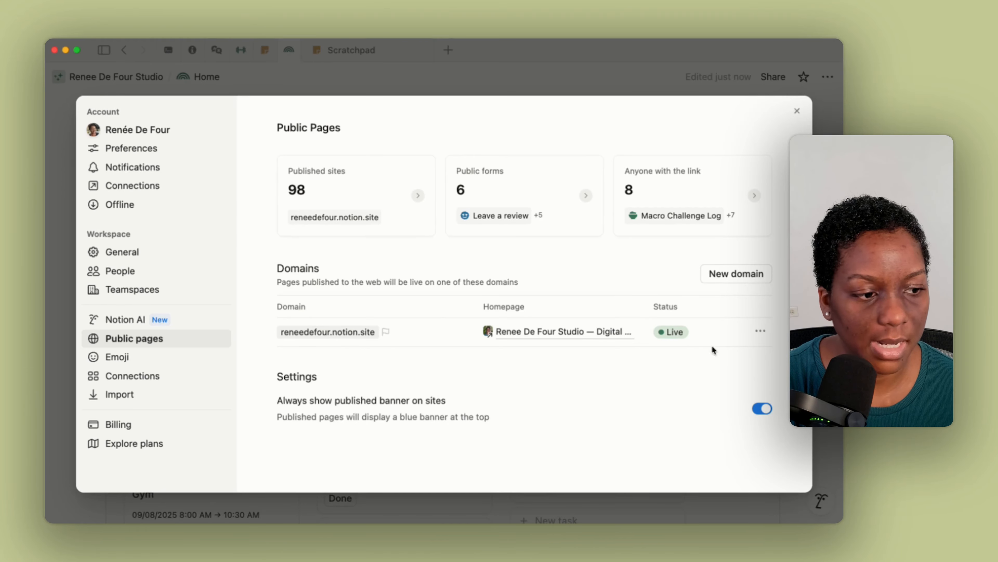
pyautogui.click(760, 331)
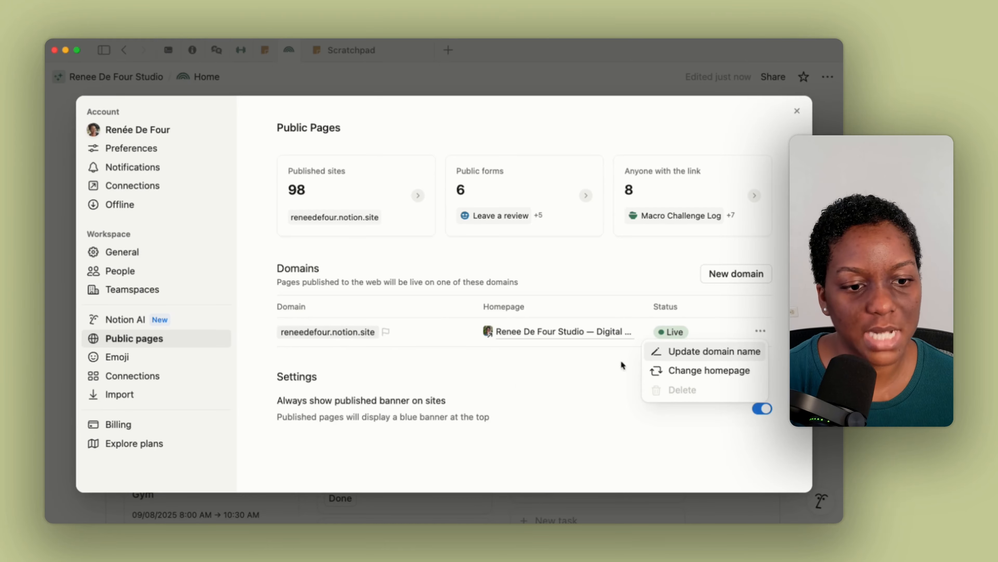
pyautogui.click(515, 383)
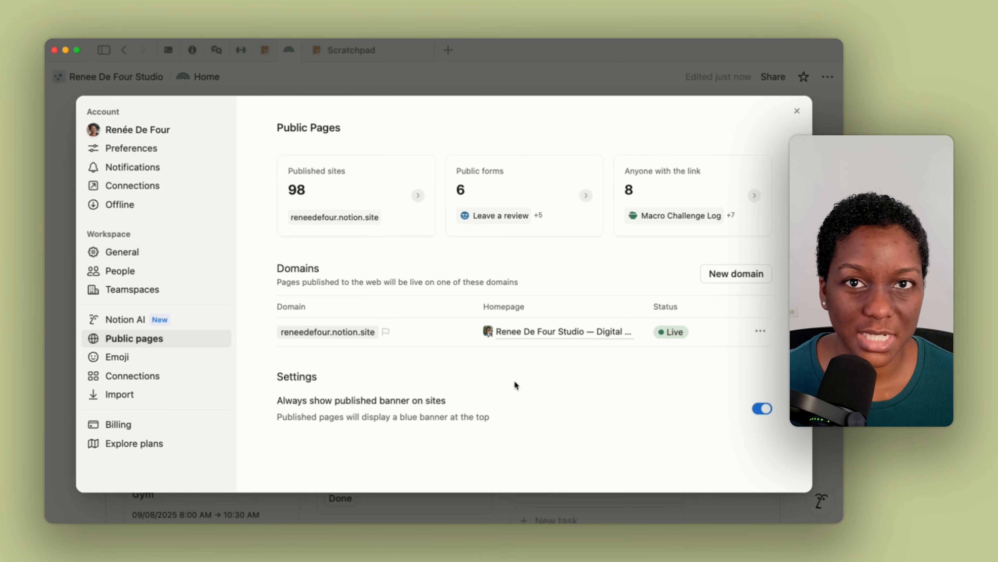